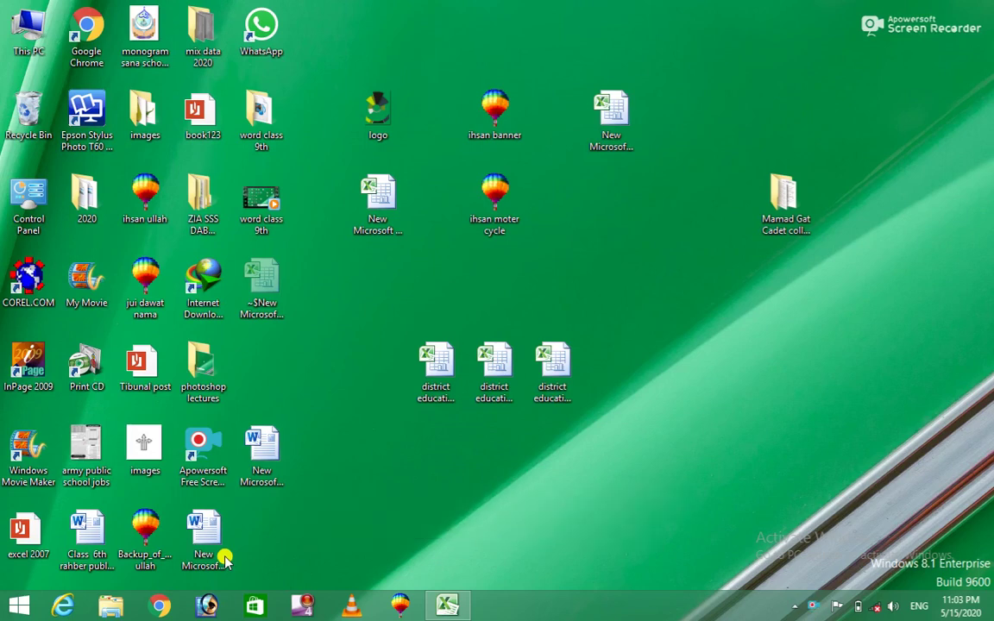
# - Restore the blank 'New Microsoft Excel Worksheet' window from the taskbar
pyautogui.click(435, 601)
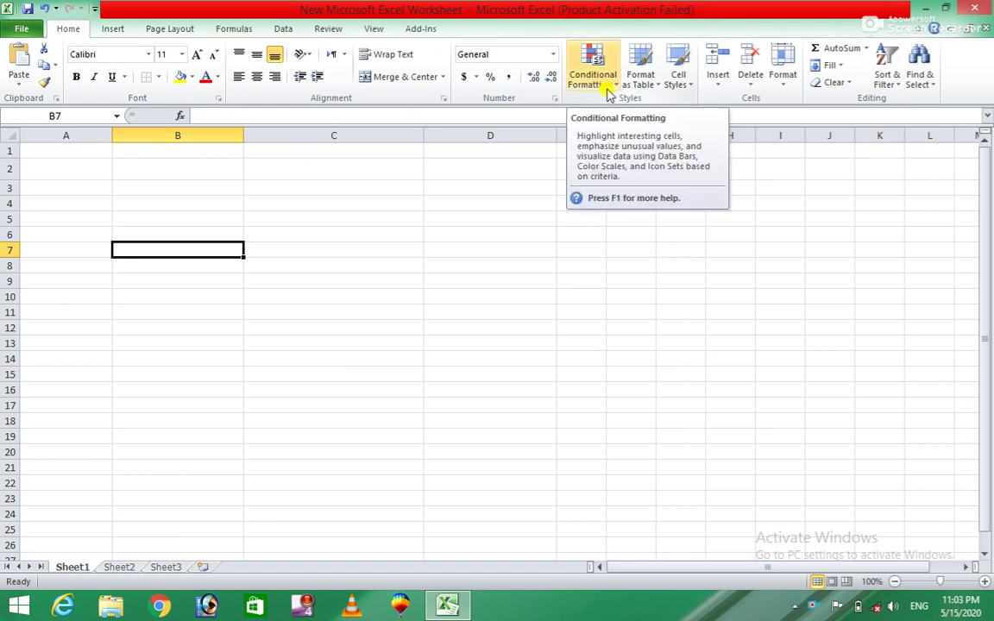
# - Enter the heading 'conditonal formating' in cell B2
pyautogui.click(136, 168)
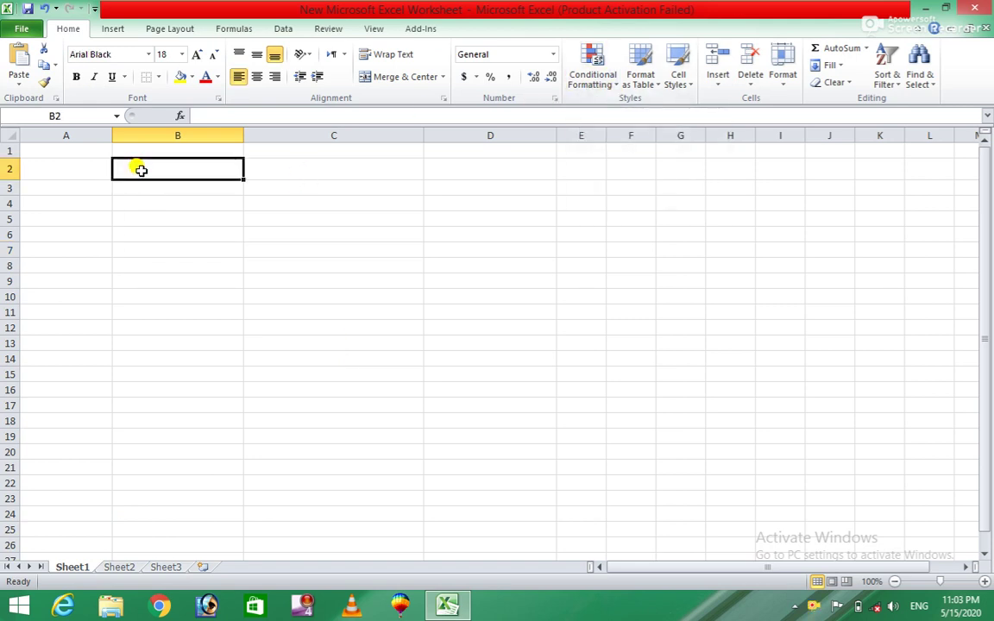
pyautogui.write('condit')
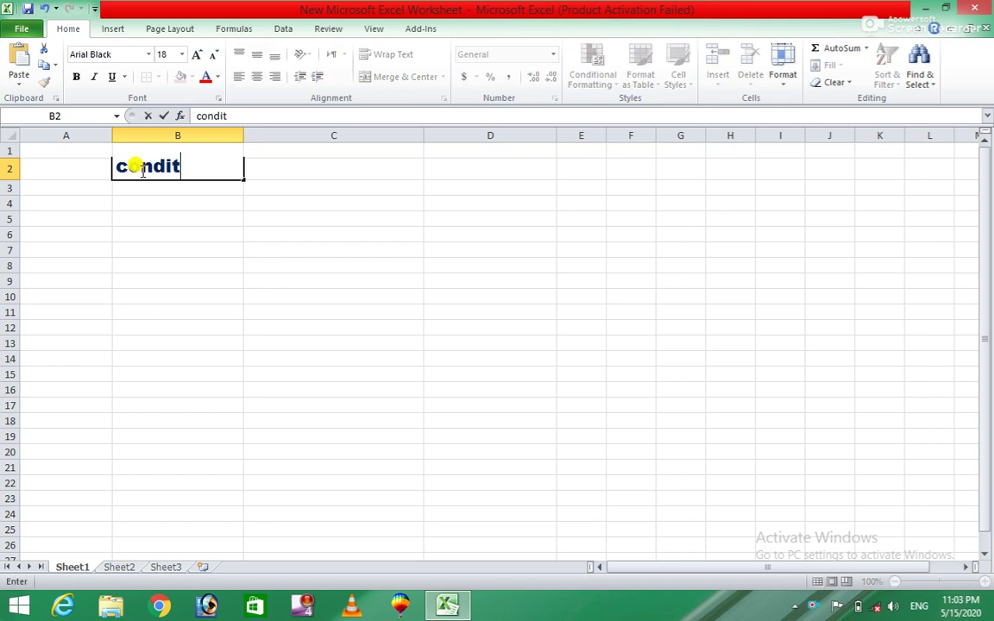
pyautogui.write('onal fo')
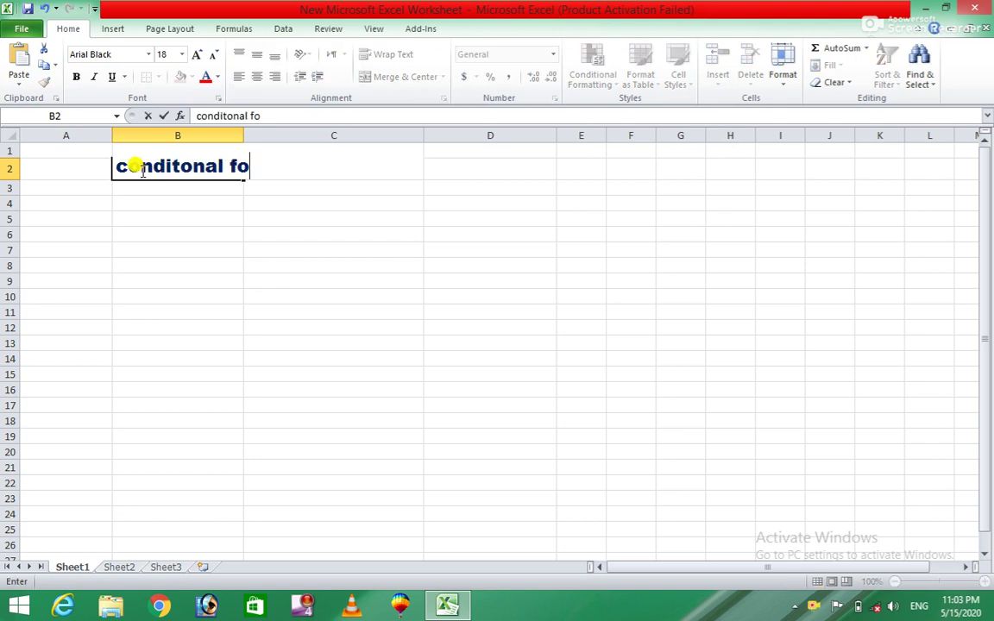
pyautogui.write('rmating')
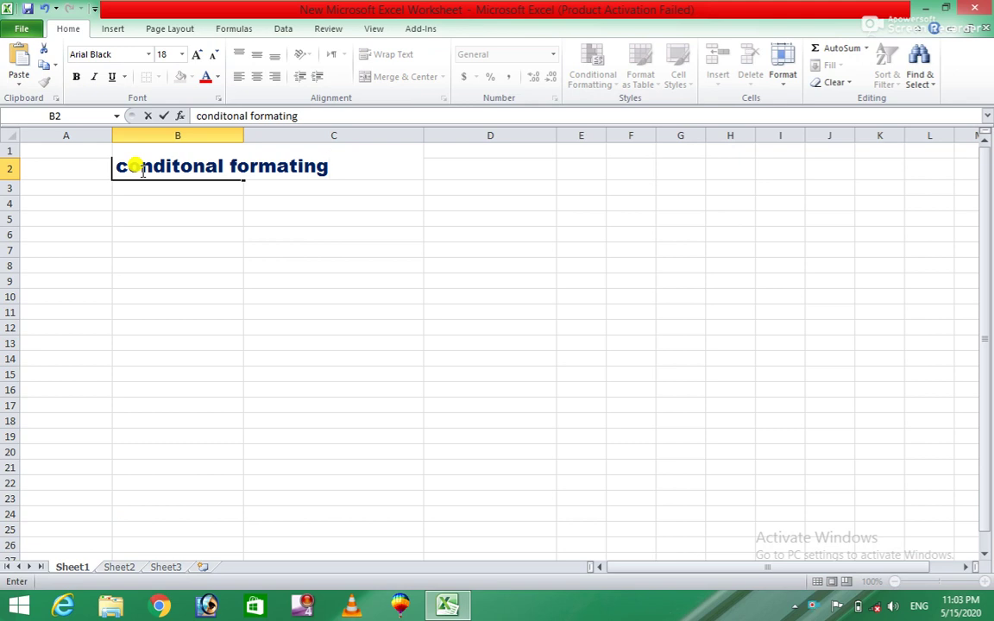
pyautogui.click(252, 228)
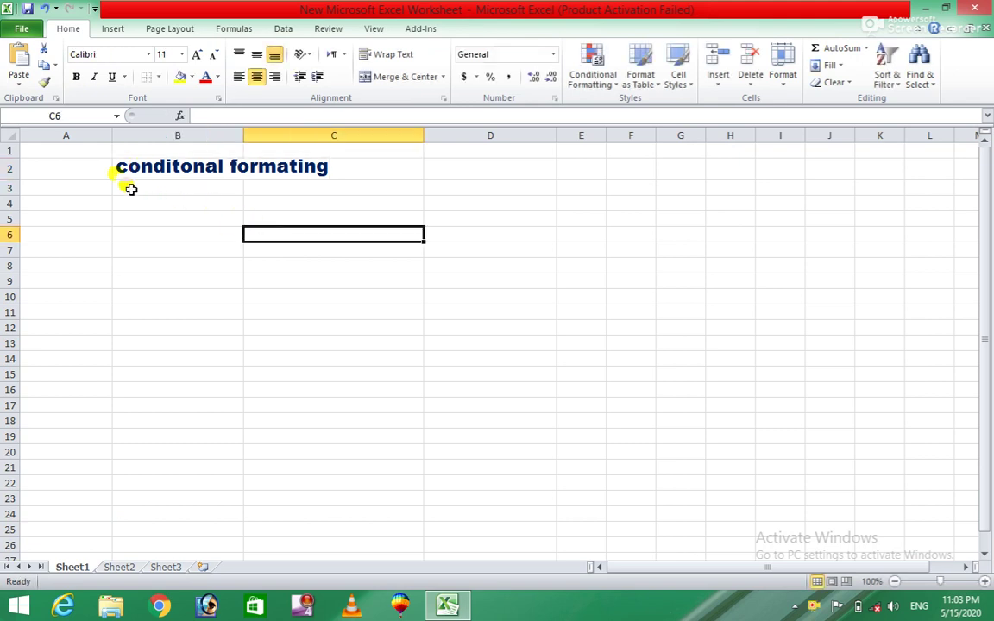
# - Give the heading range B2:C2 a yellow fill
pyautogui.click(112, 166)
pyautogui.moveTo(112, 166); pyautogui.dragTo(365, 160)
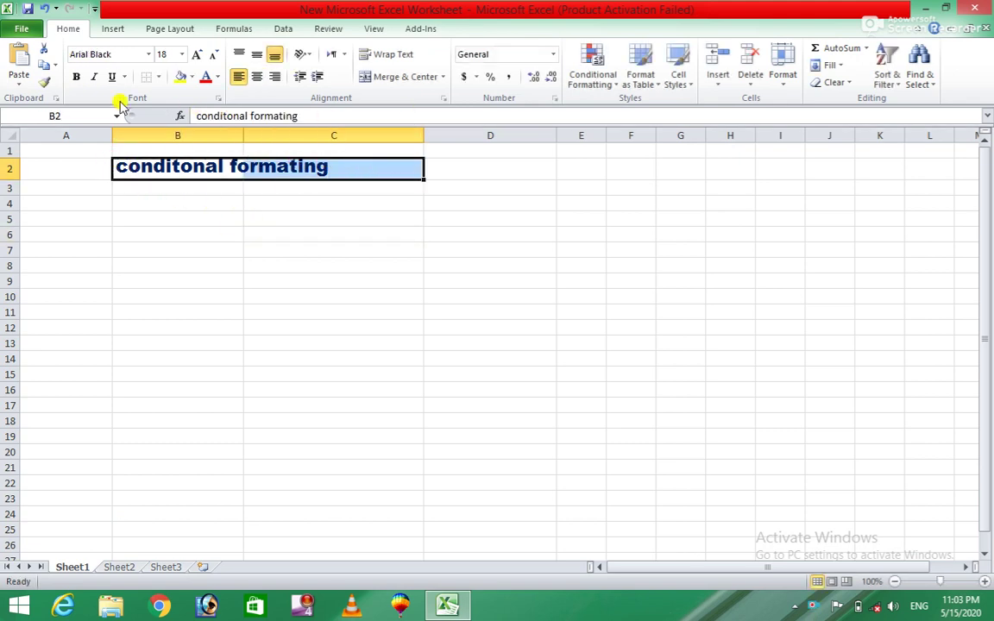
pyautogui.click(180, 76)
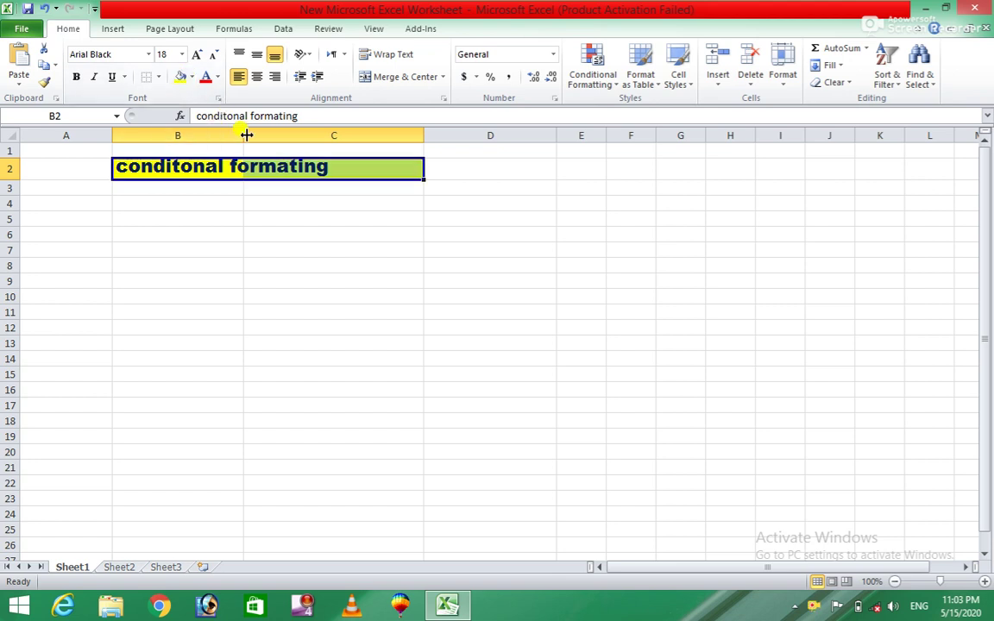
pyautogui.click(273, 212)
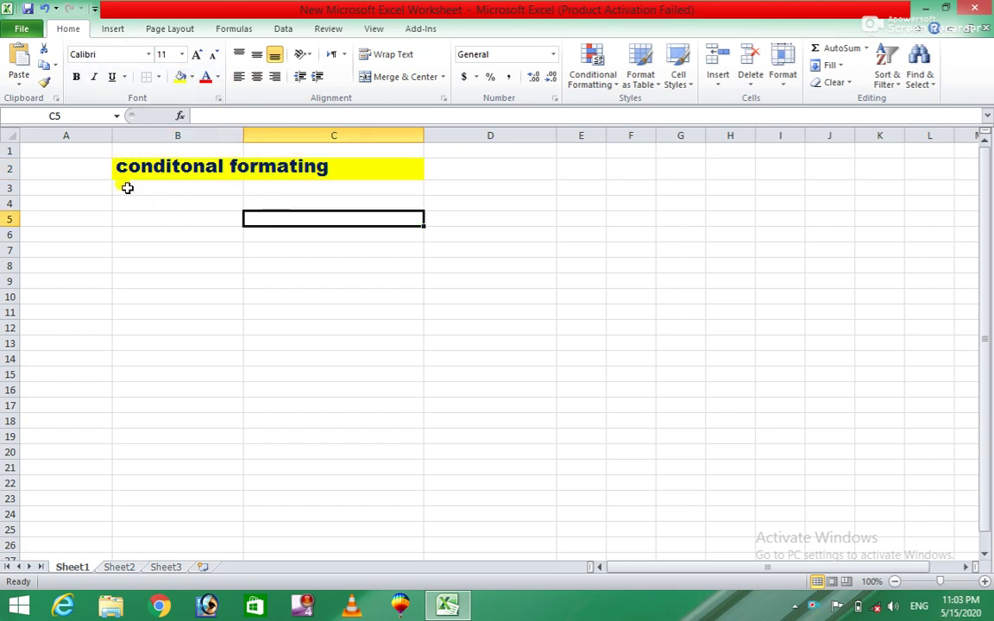
pyautogui.click(603, 83)
pyautogui.moveTo(643, 109)
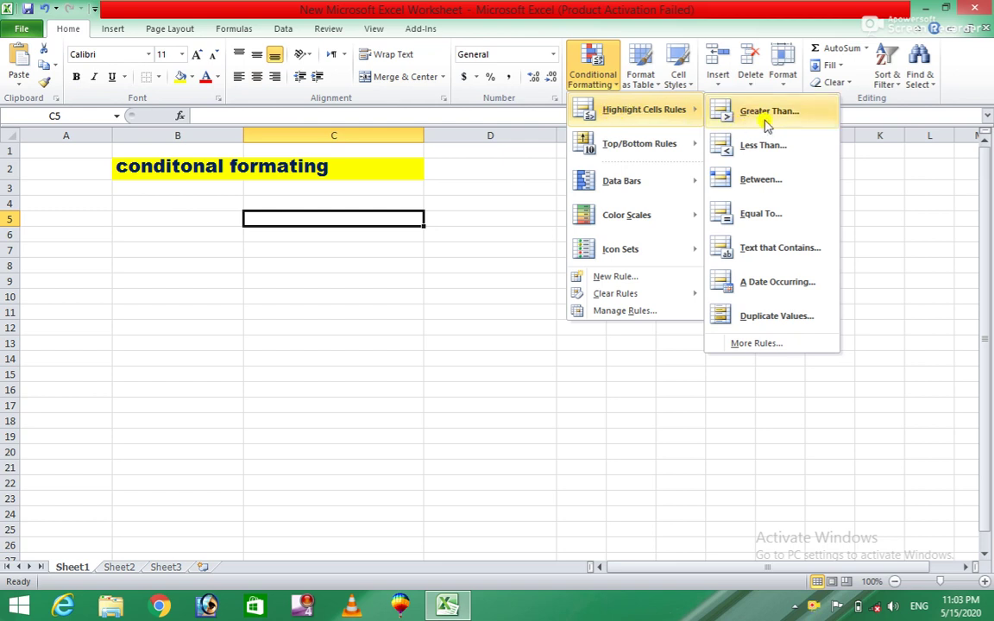
# - Label cell B3 'greater then'
pyautogui.click(147, 199)
pyautogui.click(143, 188)
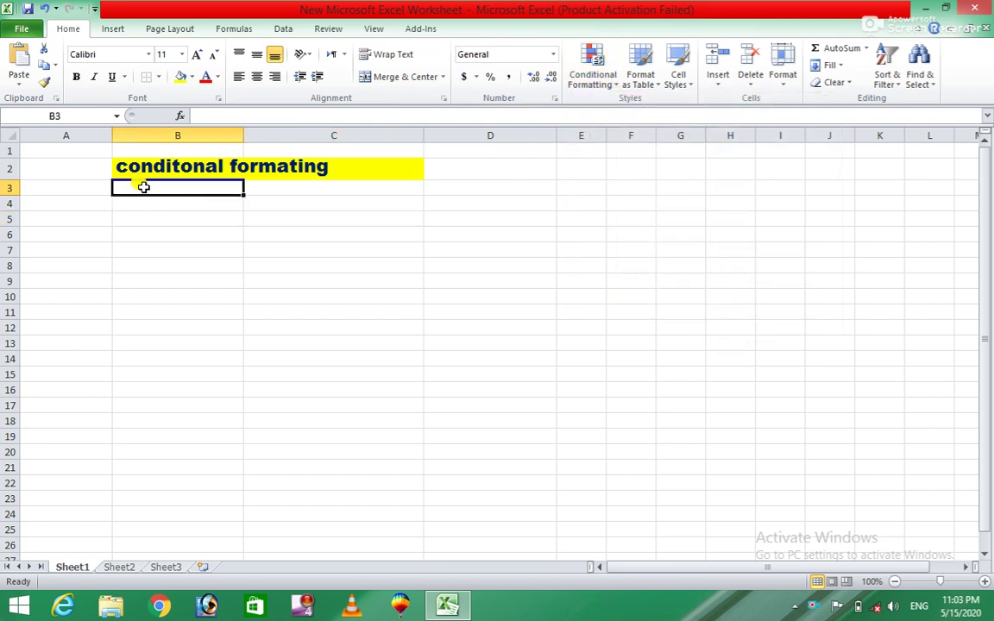
pyautogui.write('grea')
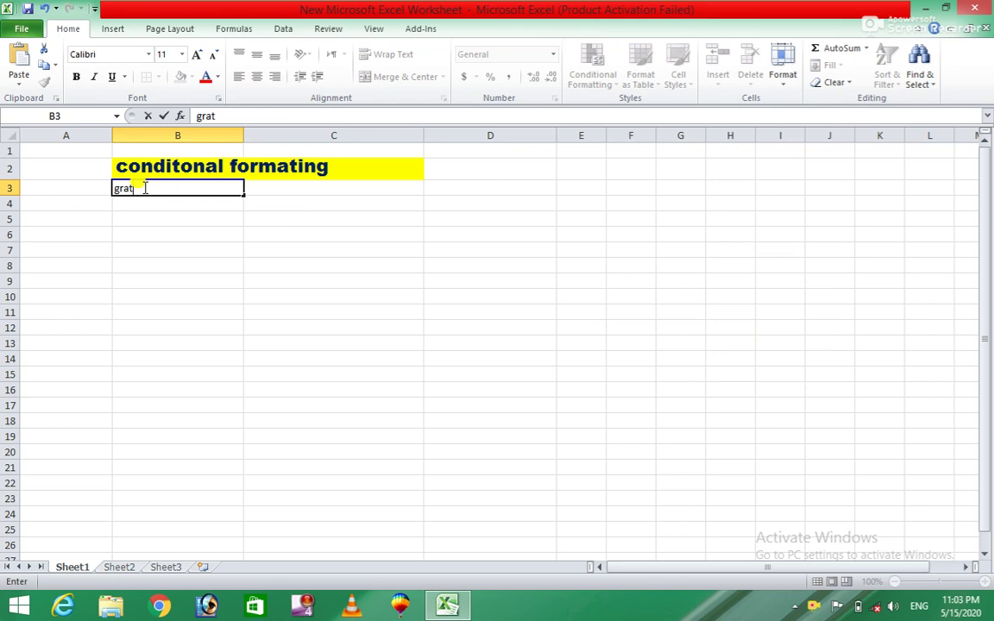
pyautogui.write('ter t')
pyautogui.write('hen')
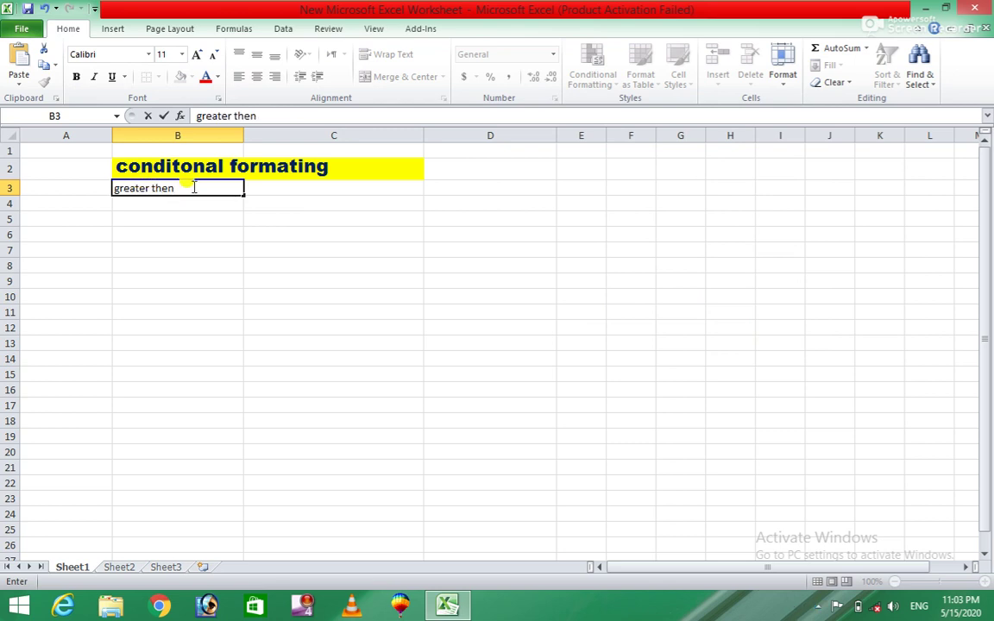
pyautogui.click(362, 202)
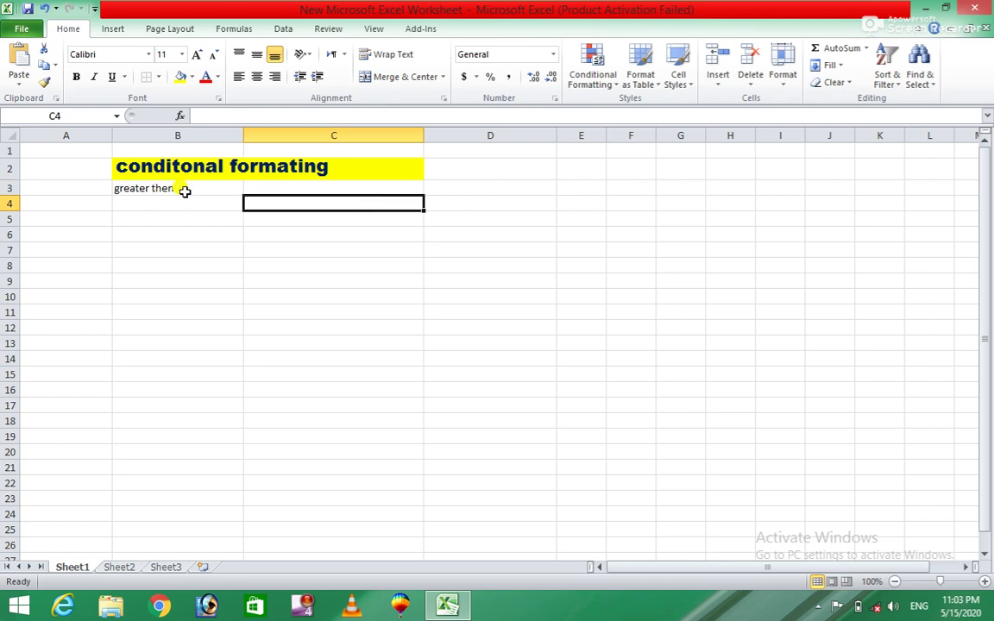
# - Fill the block B3:B13 with red
pyautogui.moveTo(186, 188); pyautogui.dragTo(186, 347)
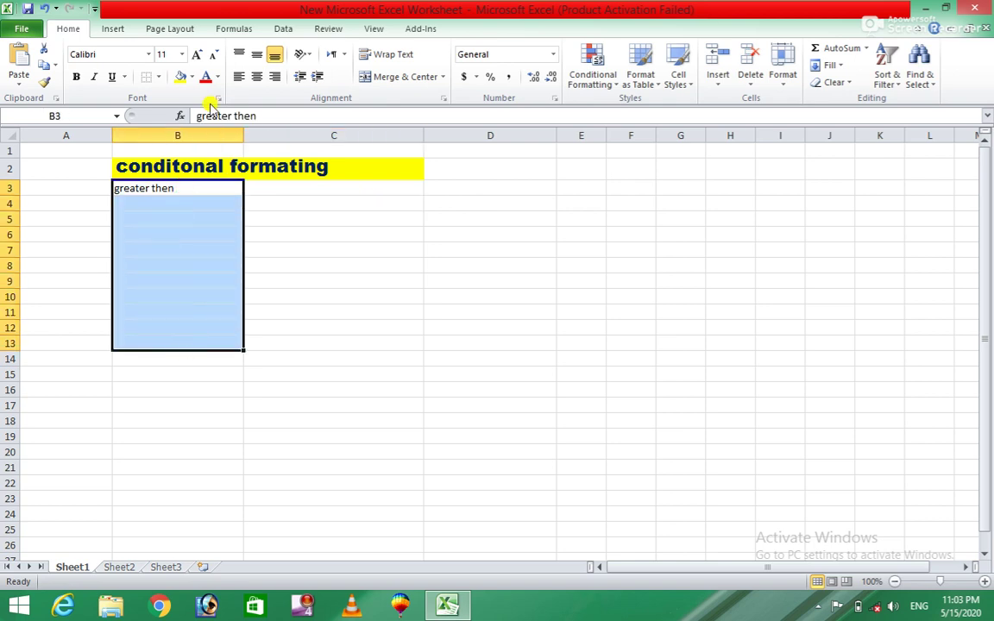
pyautogui.click(195, 78)
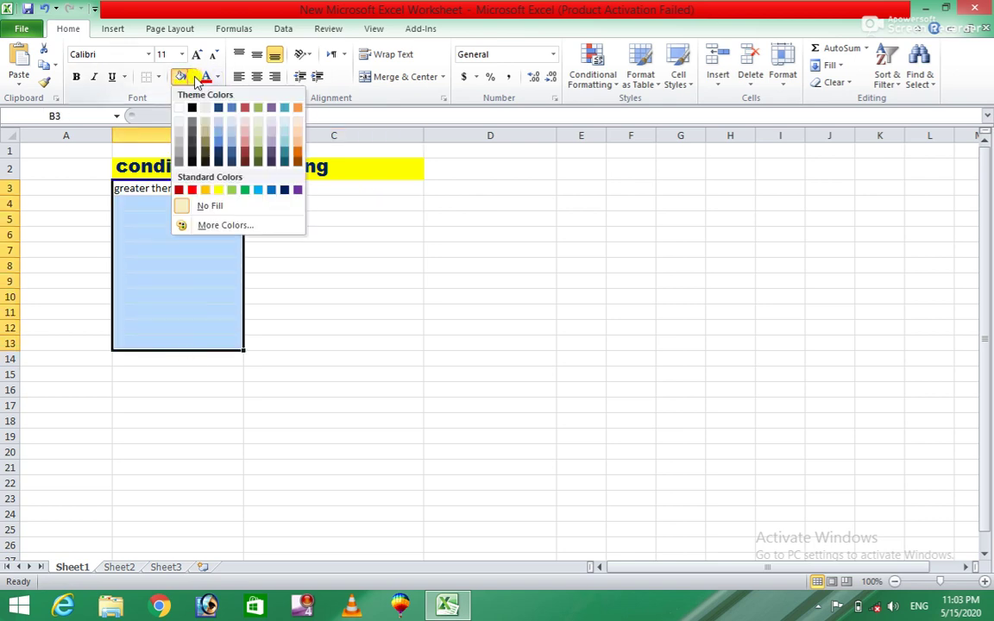
pyautogui.click(192, 190)
pyautogui.click(333, 251)
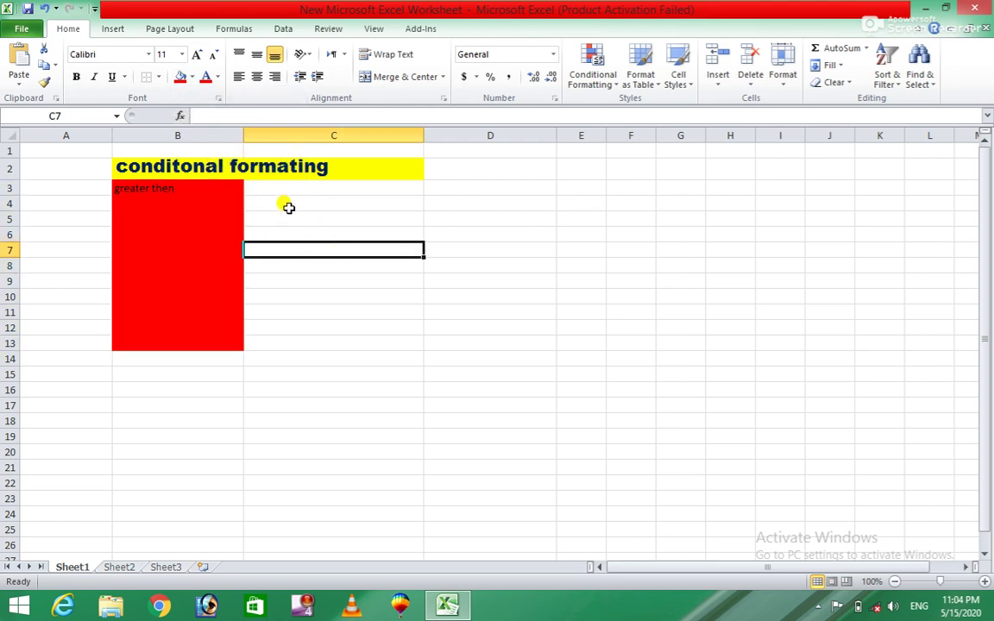
pyautogui.click(278, 187)
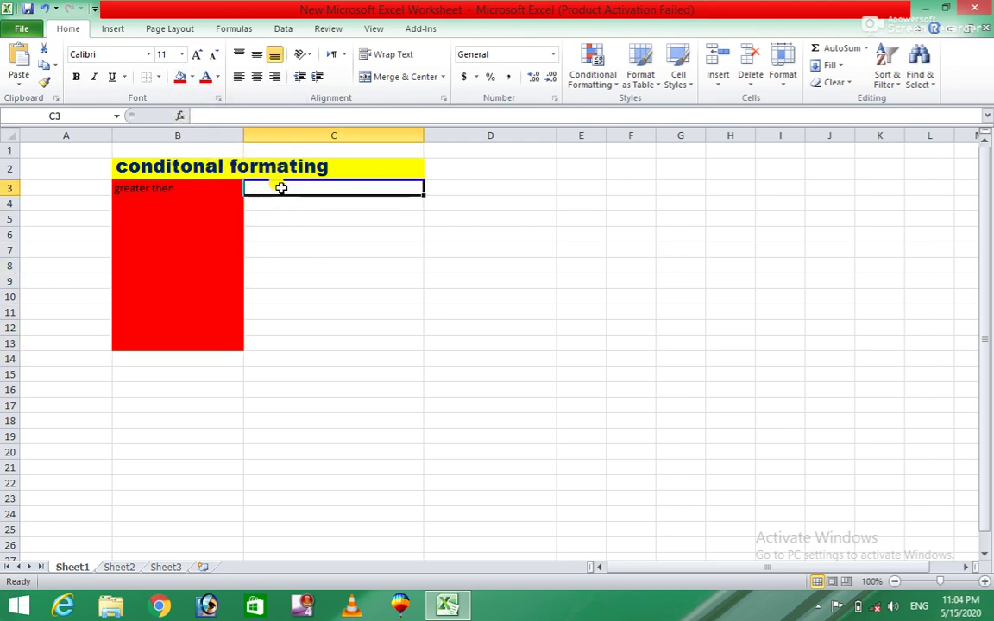
pyautogui.click(619, 89)
pyautogui.moveTo(643, 110)
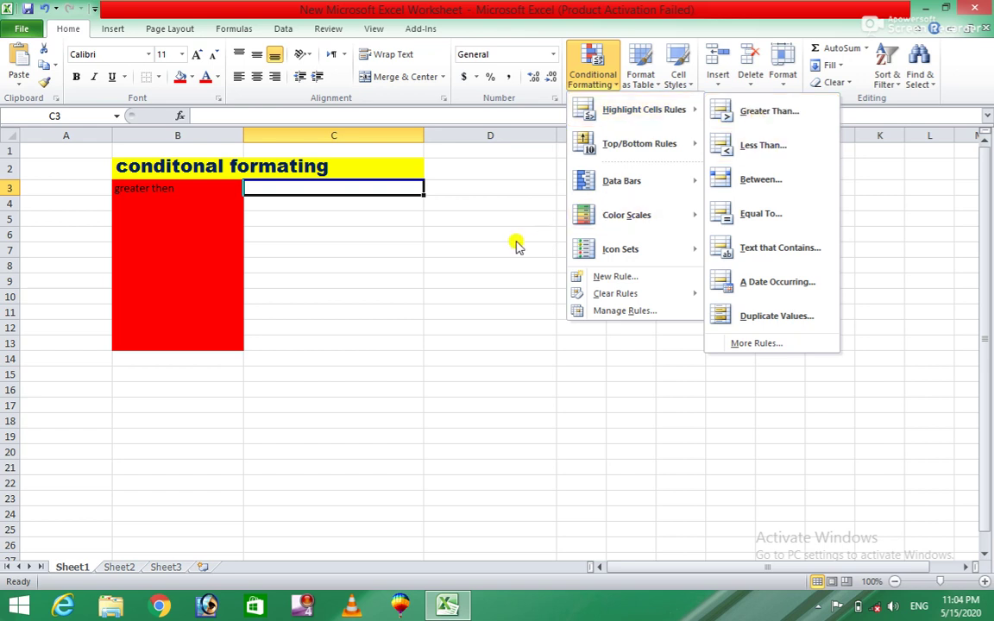
# - Narrow columns C, D and F, then select C3:F3
pyautogui.press('Escape')
pyautogui.press('Escape')
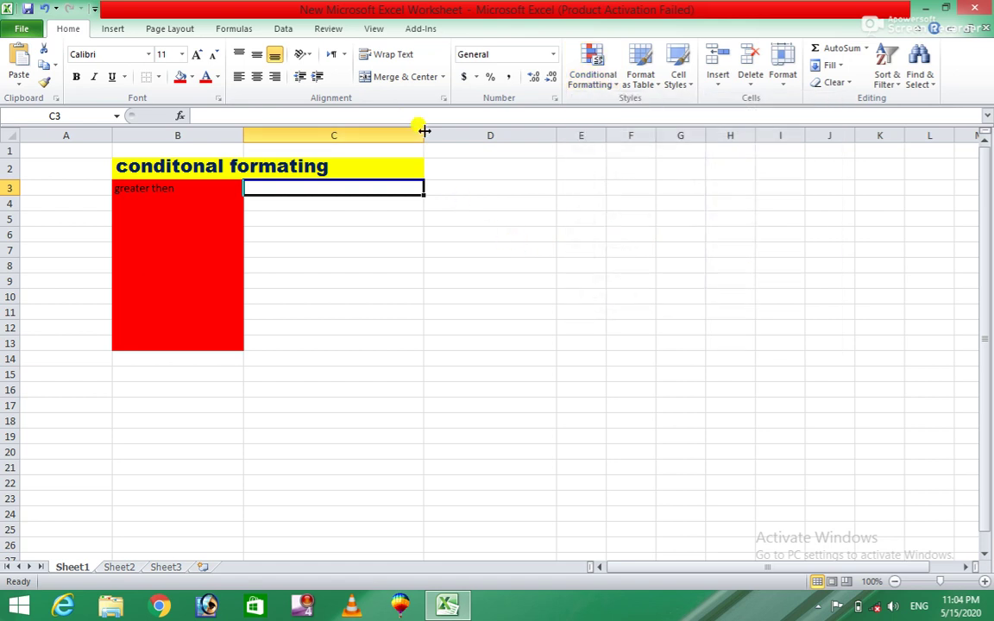
pyautogui.moveTo(423, 135); pyautogui.dragTo(366, 136)
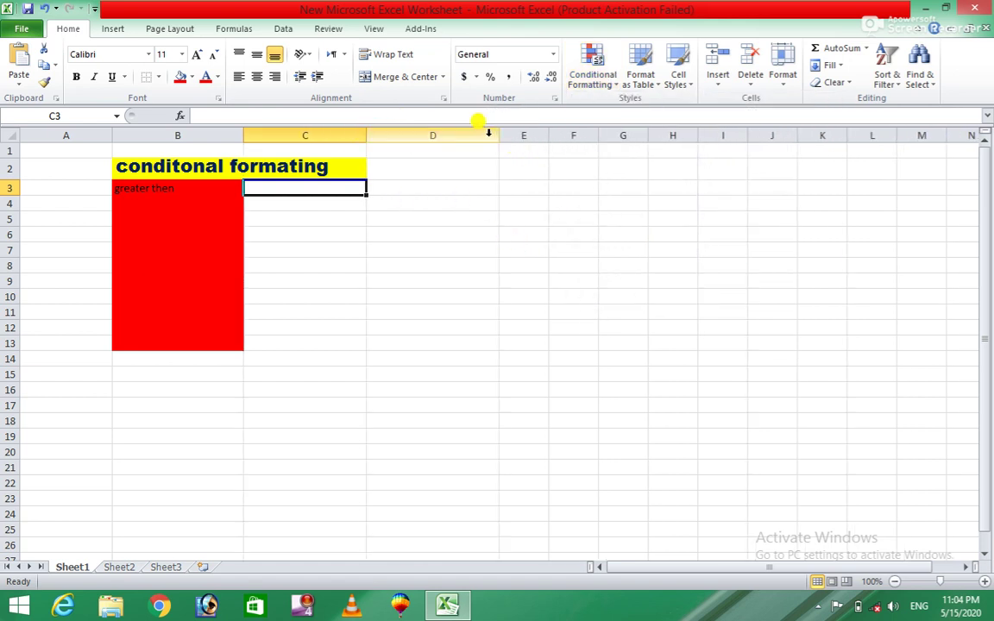
pyautogui.moveTo(498, 135)
pyautogui.mouseDown()
pyautogui.moveTo(398, 138)
pyautogui.moveTo(409, 138)
pyautogui.mouseUp()
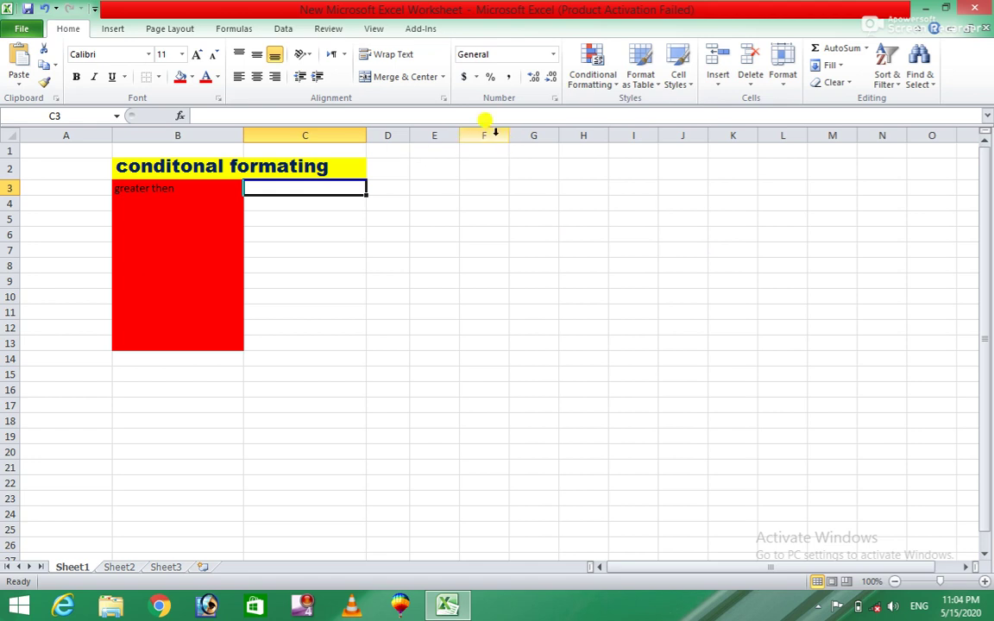
pyautogui.moveTo(508, 136)
pyautogui.mouseDown()
pyautogui.moveTo(499, 140)
pyautogui.moveTo(537, 135)
pyautogui.mouseUp()
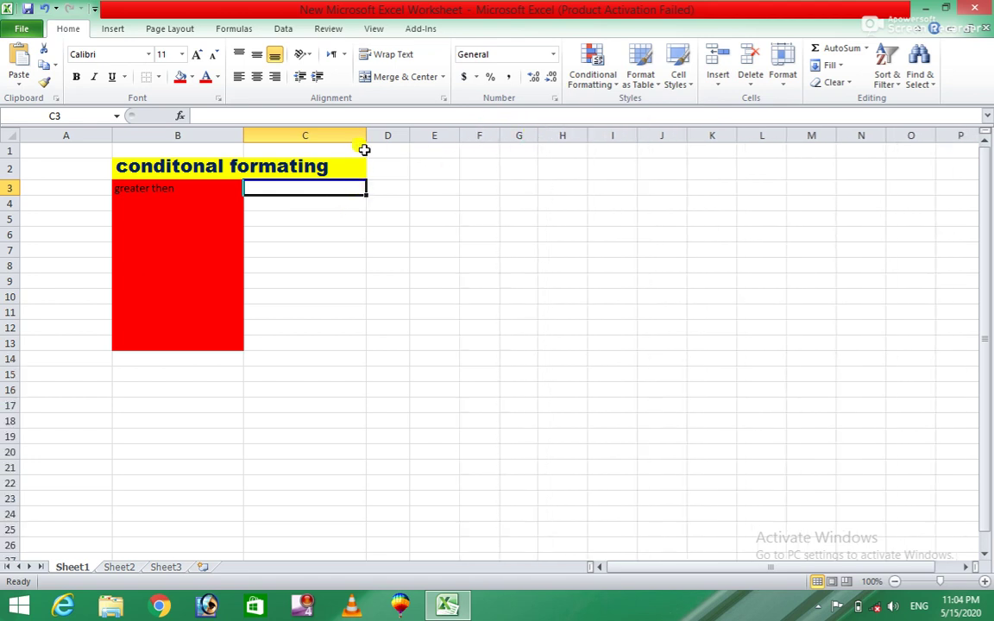
pyautogui.moveTo(365, 135); pyautogui.dragTo(335, 138)
pyautogui.moveTo(285, 188); pyautogui.dragTo(457, 183)
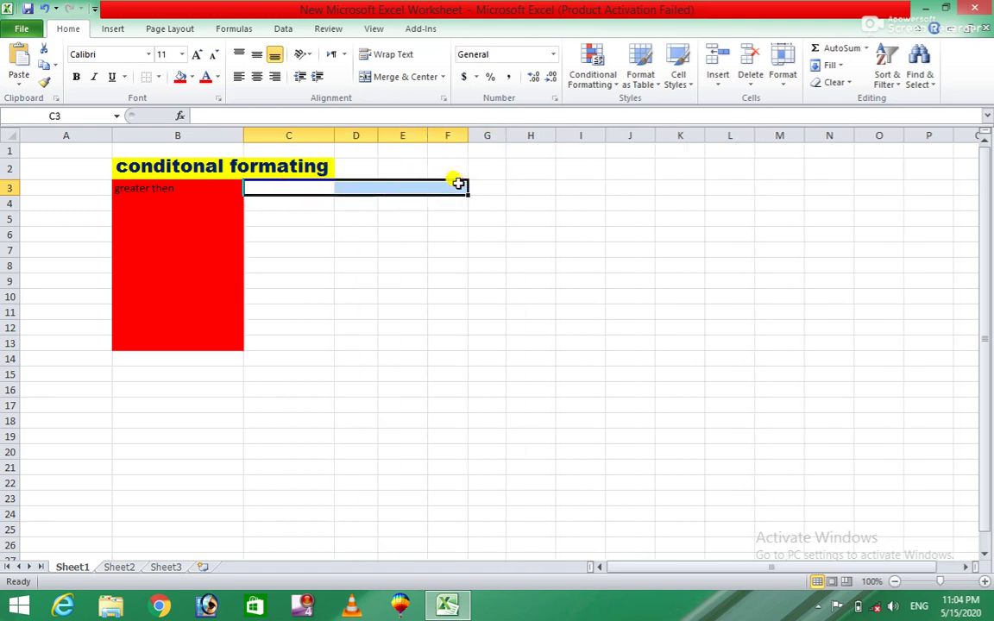
# - Highlight values greater than 5 in C3:F3 with Light Red Fill and Dark Red Text
pyautogui.click(601, 86)
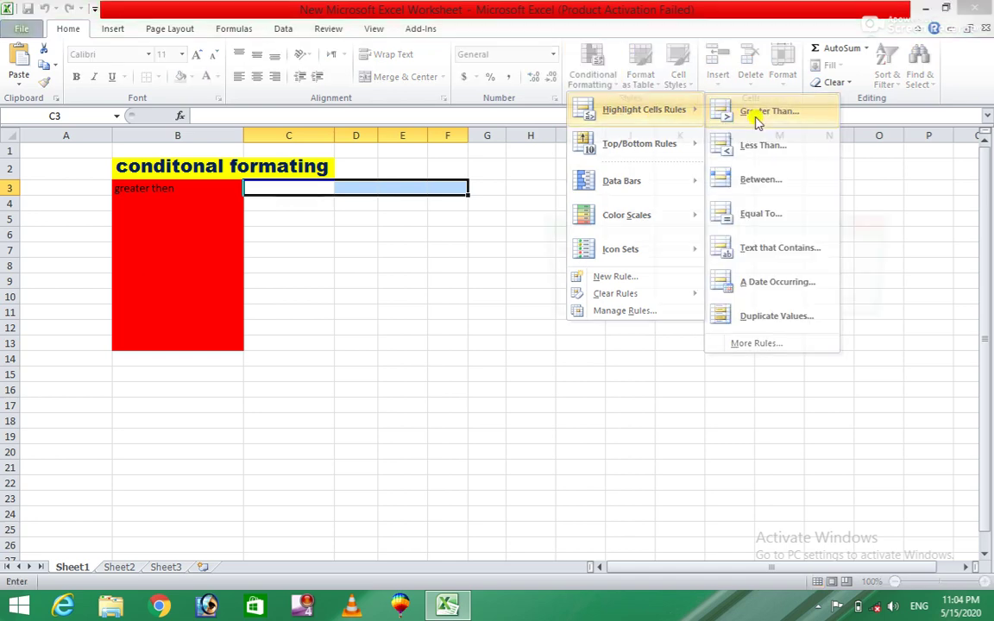
pyautogui.click(750, 122)
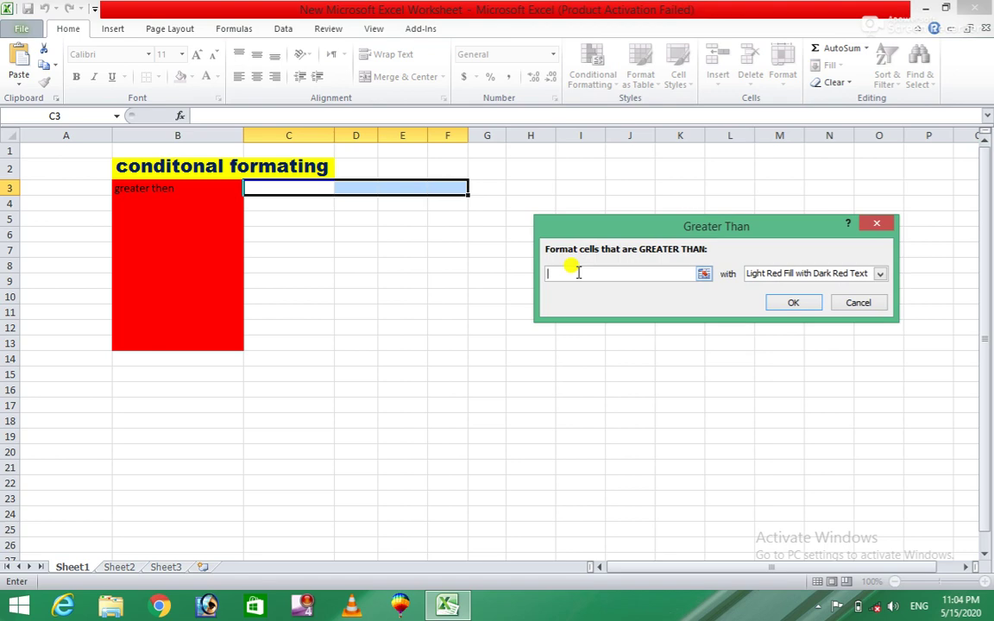
pyautogui.write('5')
pyautogui.click(878, 273)
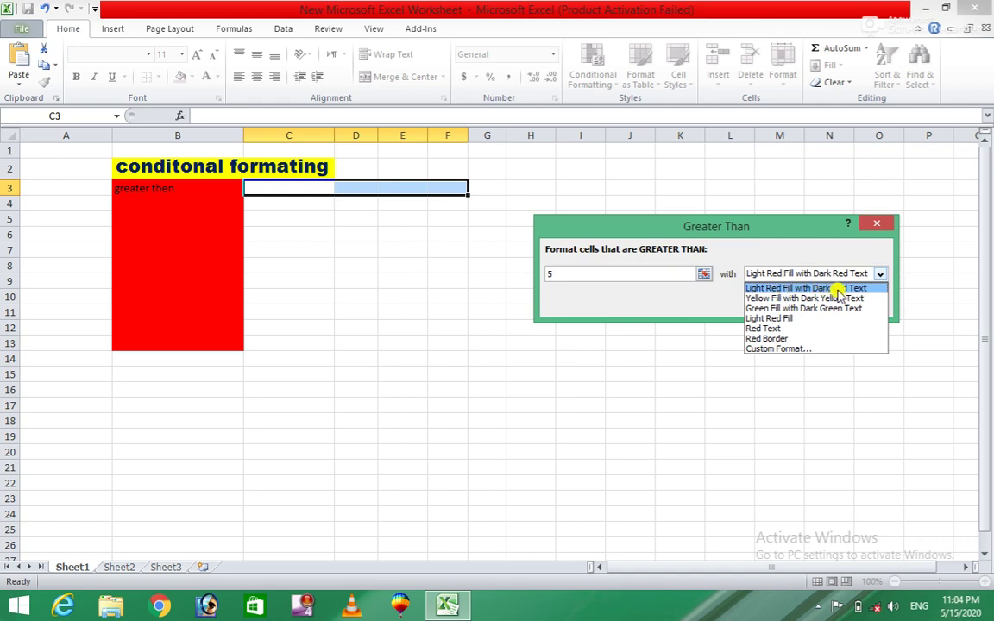
pyautogui.click(837, 290)
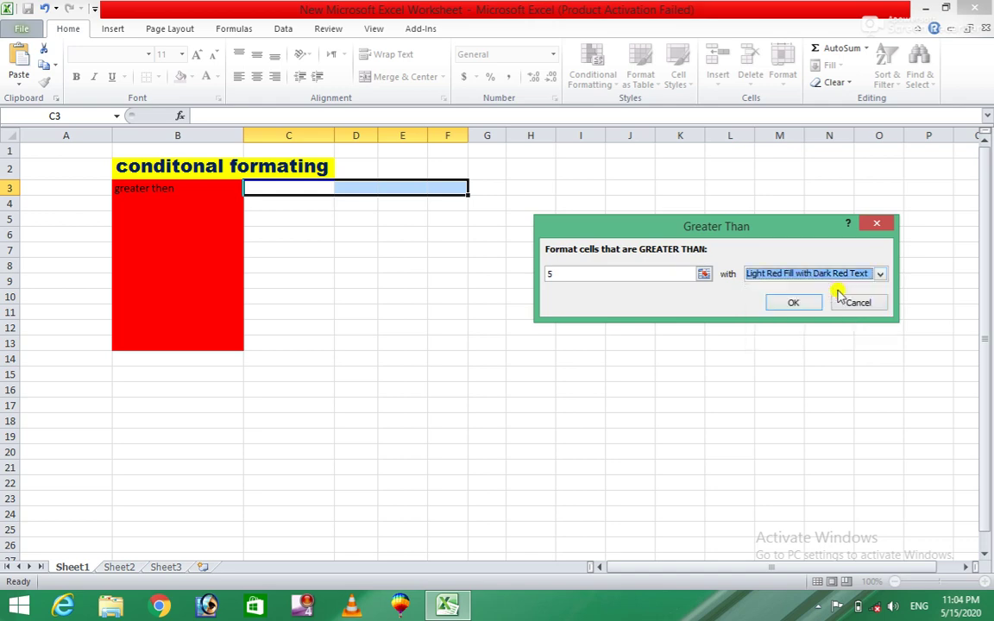
pyautogui.click(793, 303)
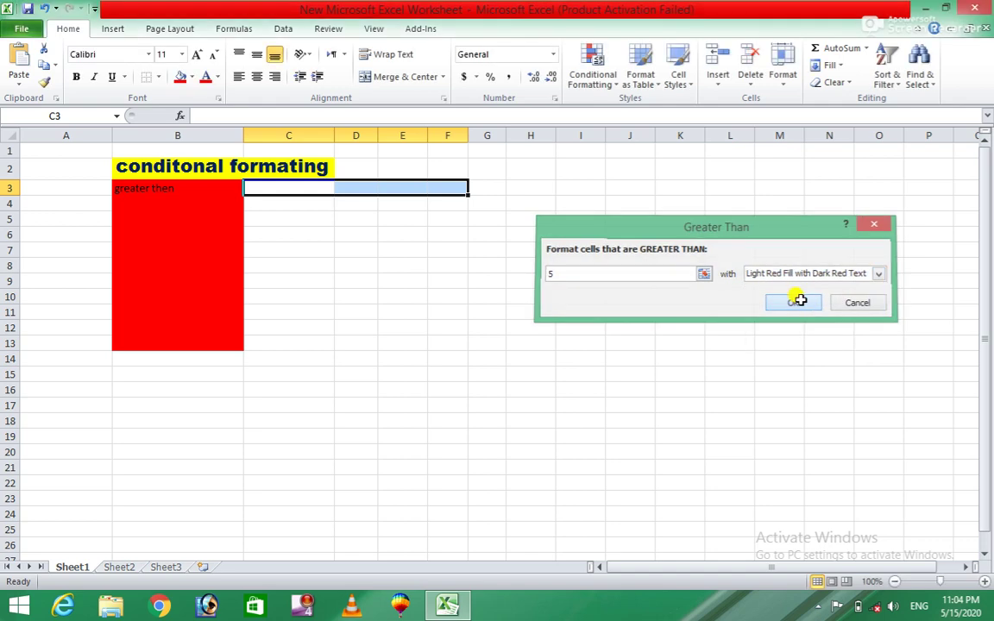
# - Enter 4, 5, 6, 7, 9, 9 across cells C3:H3
pyautogui.click(284, 188)
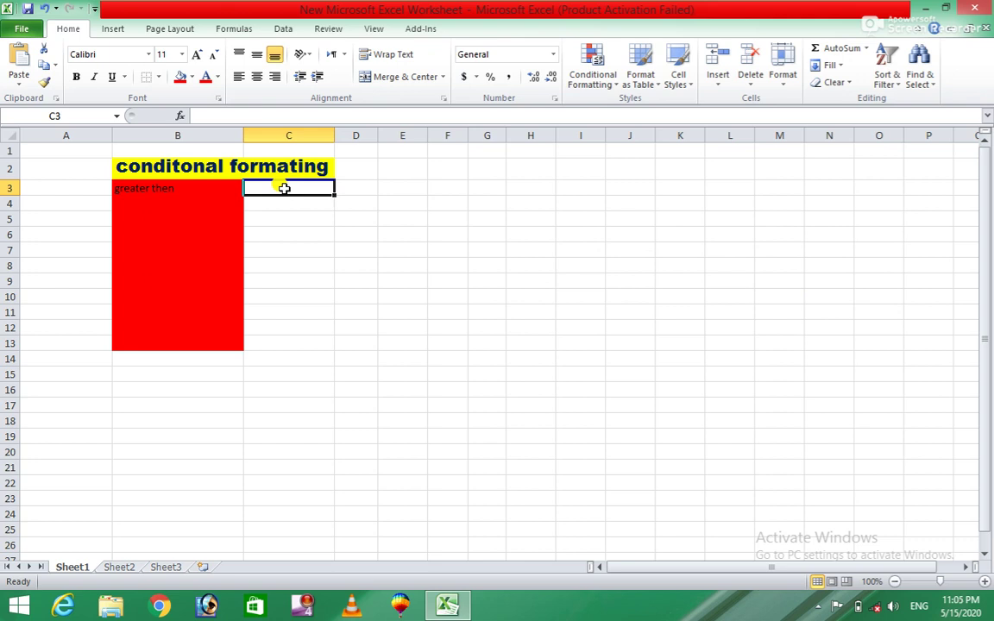
pyautogui.write('4')
pyautogui.press('Tab')
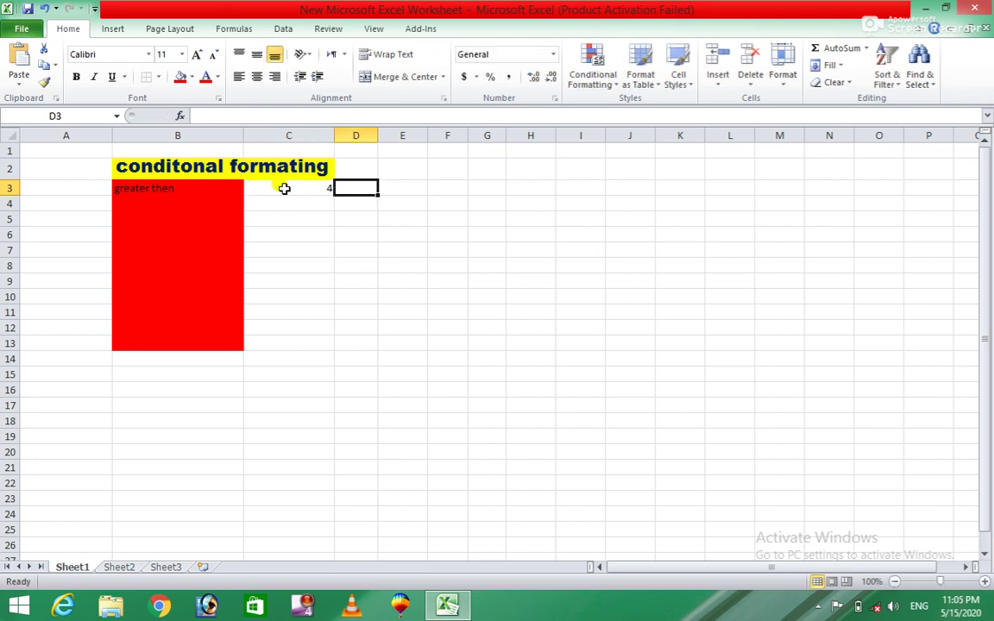
pyautogui.write('5')
pyautogui.press('Tab')
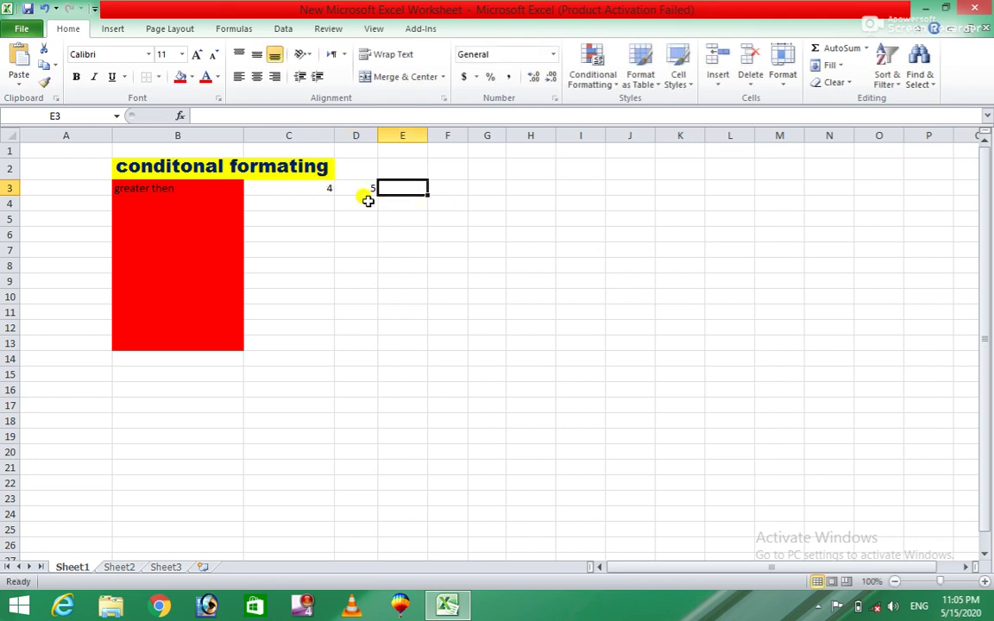
pyautogui.write('6')
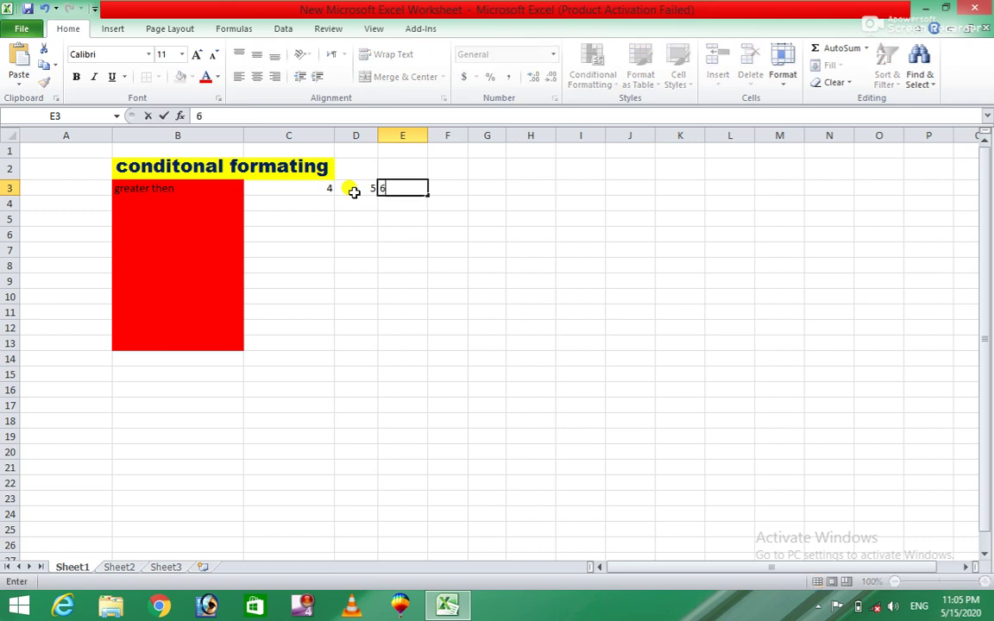
pyautogui.press('Tab')
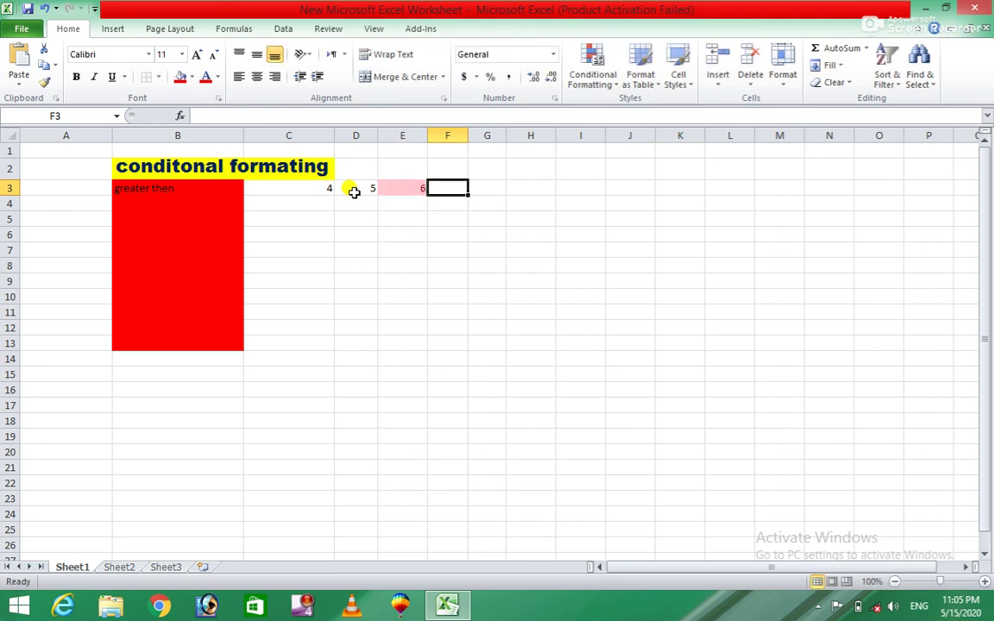
pyautogui.write('7')
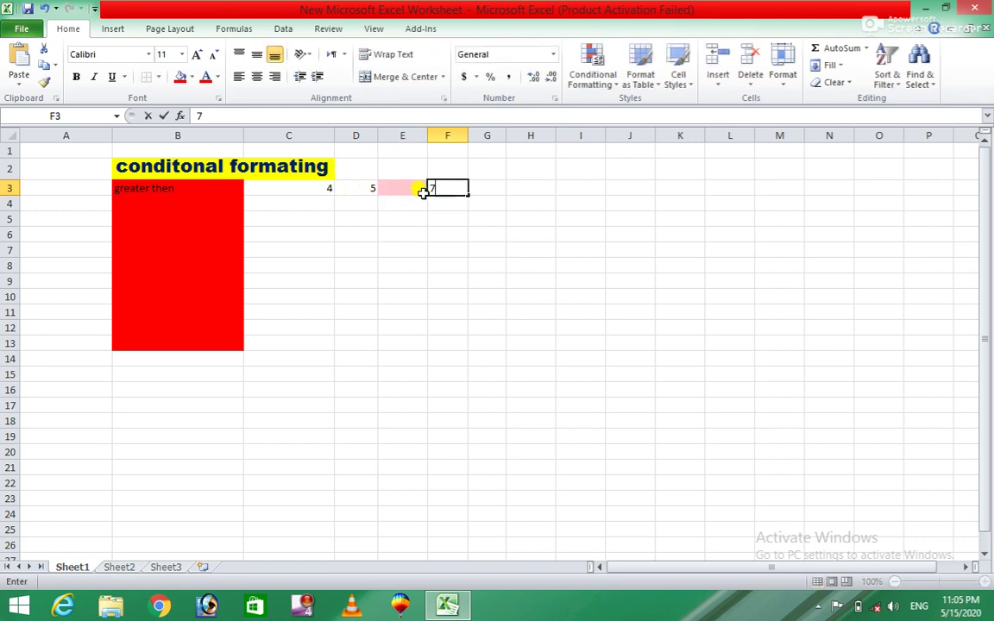
pyautogui.press('Tab')
pyautogui.write('9')
pyautogui.press('Tab')
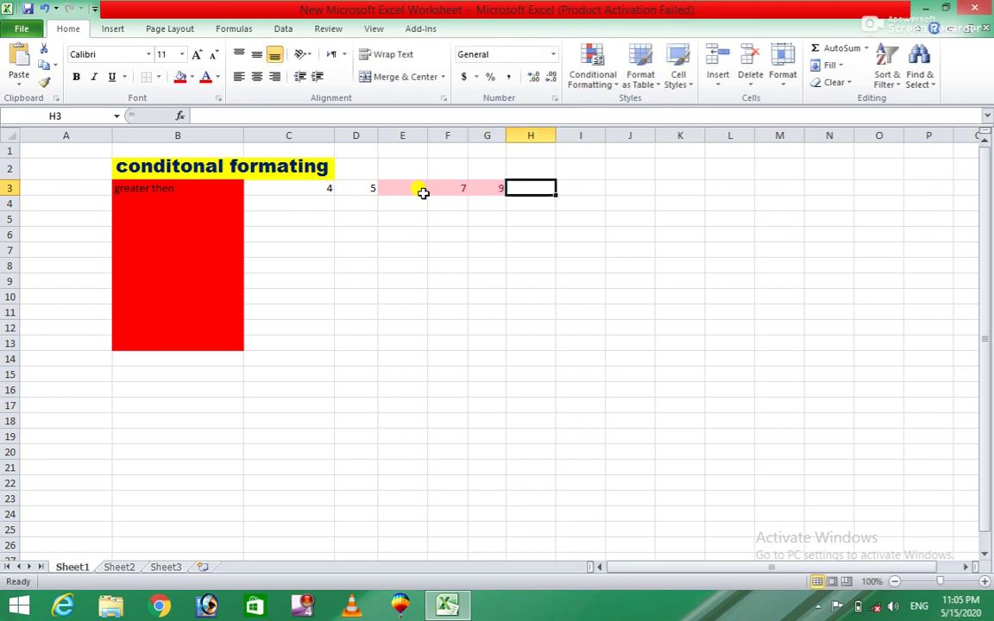
pyautogui.write('9')
pyautogui.press('Tab')
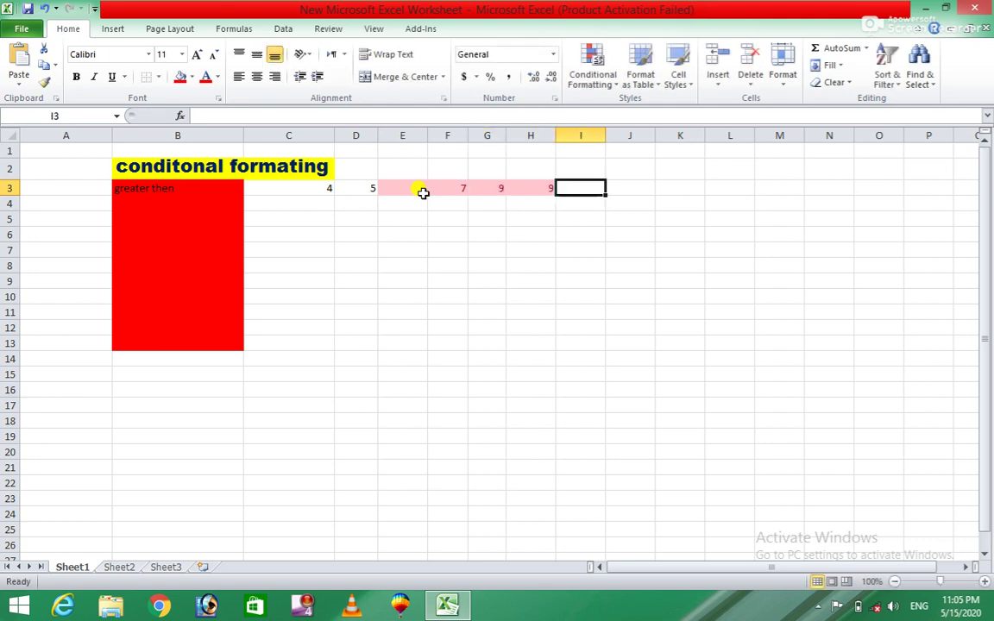
# - Clear the stray 2 typed into cell I3, leaving it empty
pyautogui.write('2')
pyautogui.press('Tab')
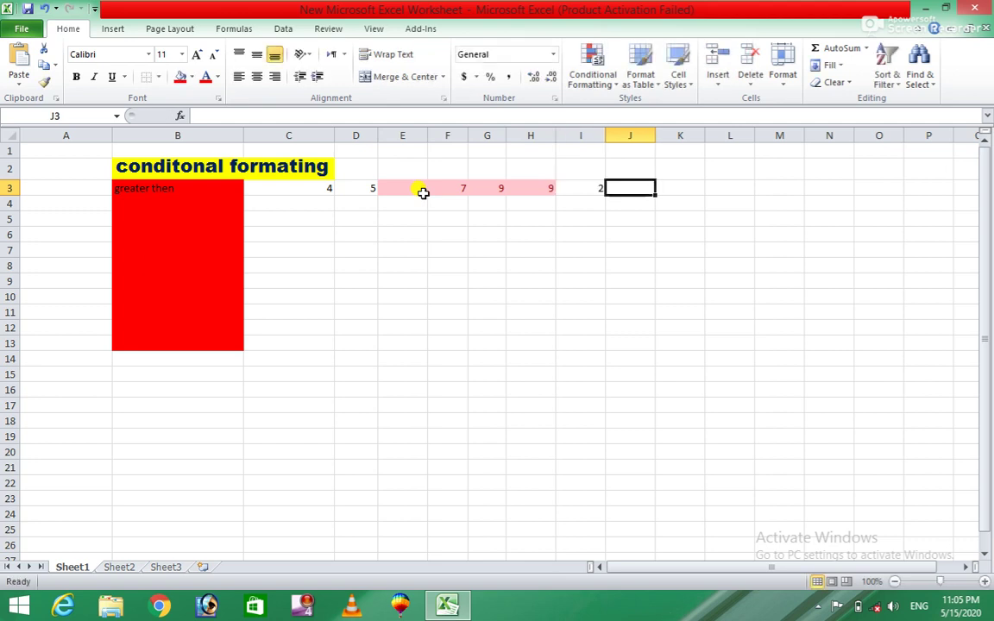
pyautogui.click(587, 189)
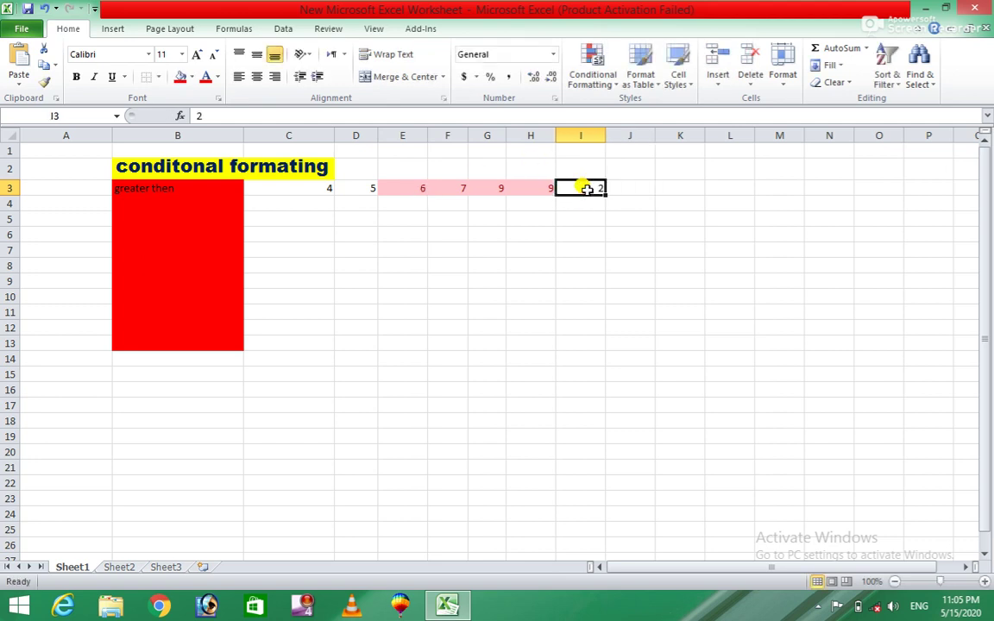
pyautogui.press('BackSpace')
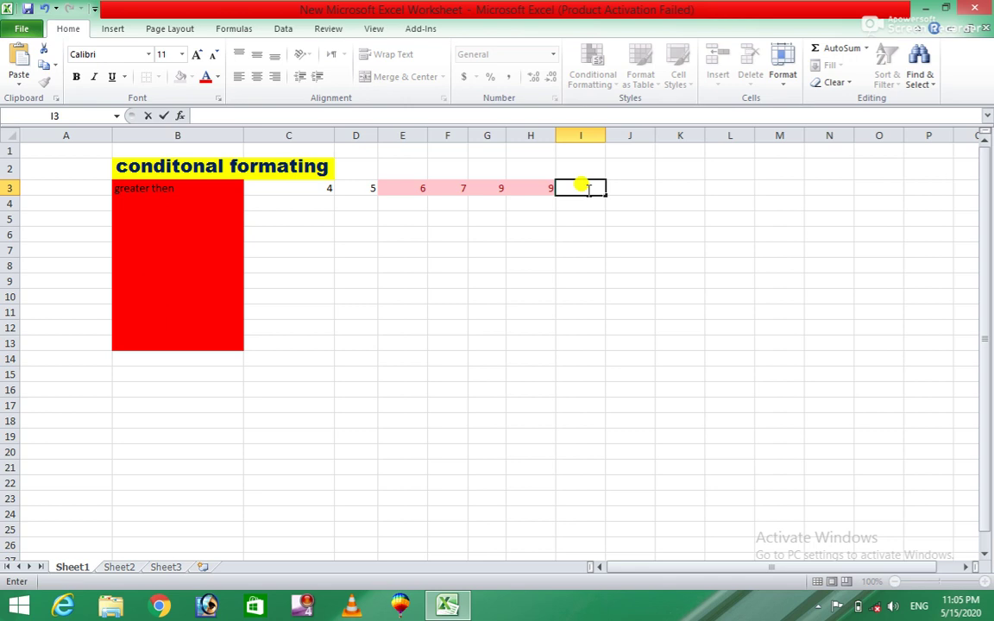
pyautogui.click(593, 232)
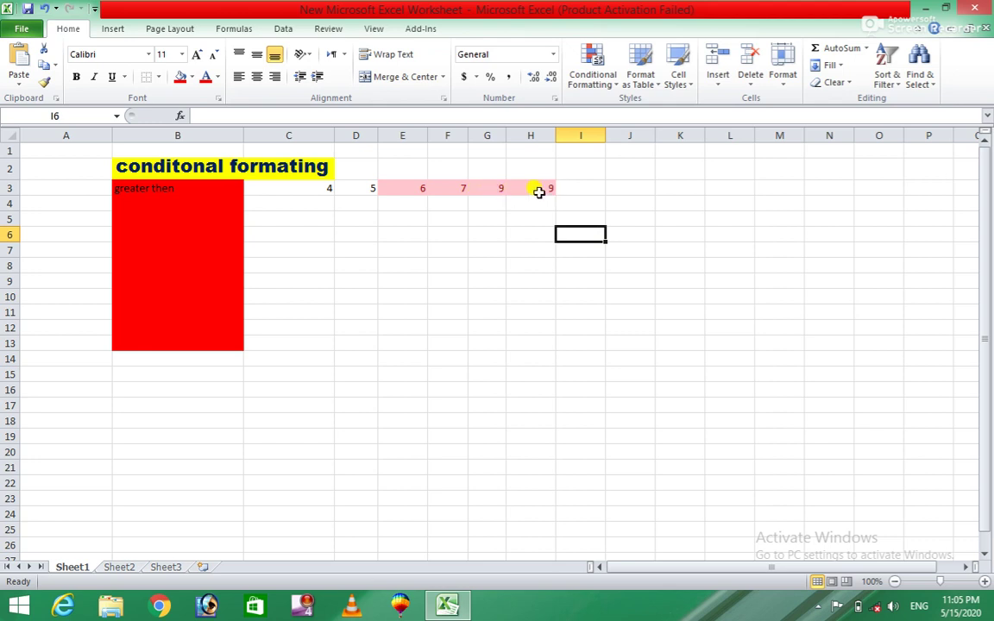
# - Label cell B4 'less then'
pyautogui.click(144, 207)
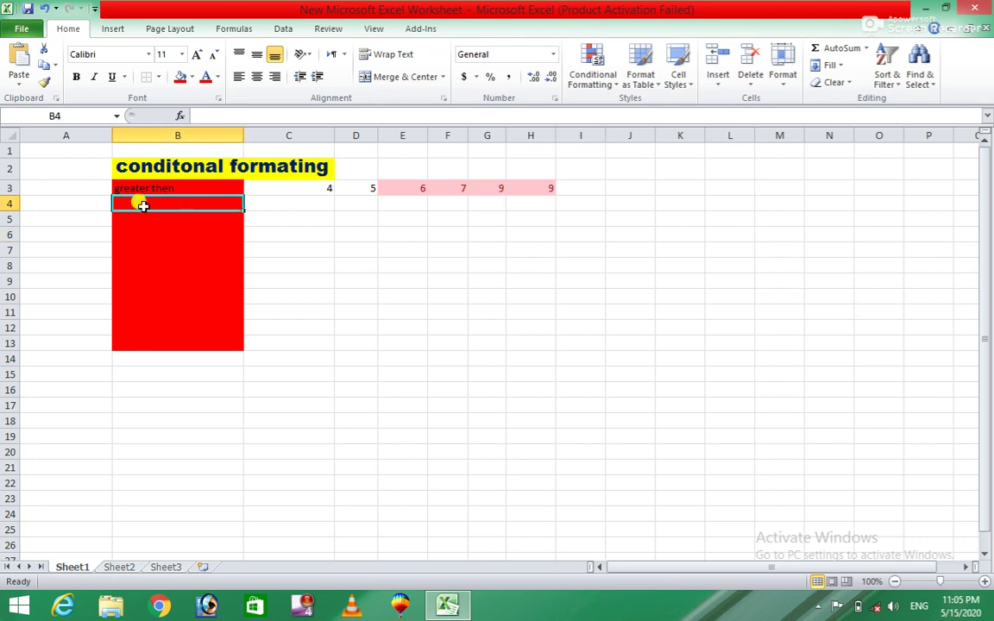
pyautogui.write('less ta')
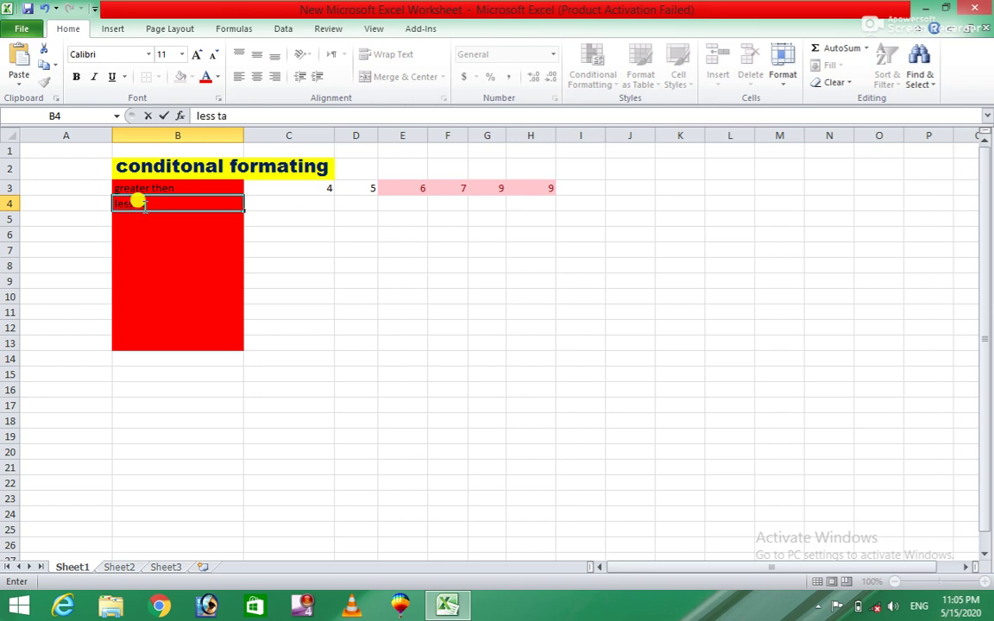
pyautogui.press('BackSpace')
pyautogui.write('hen')
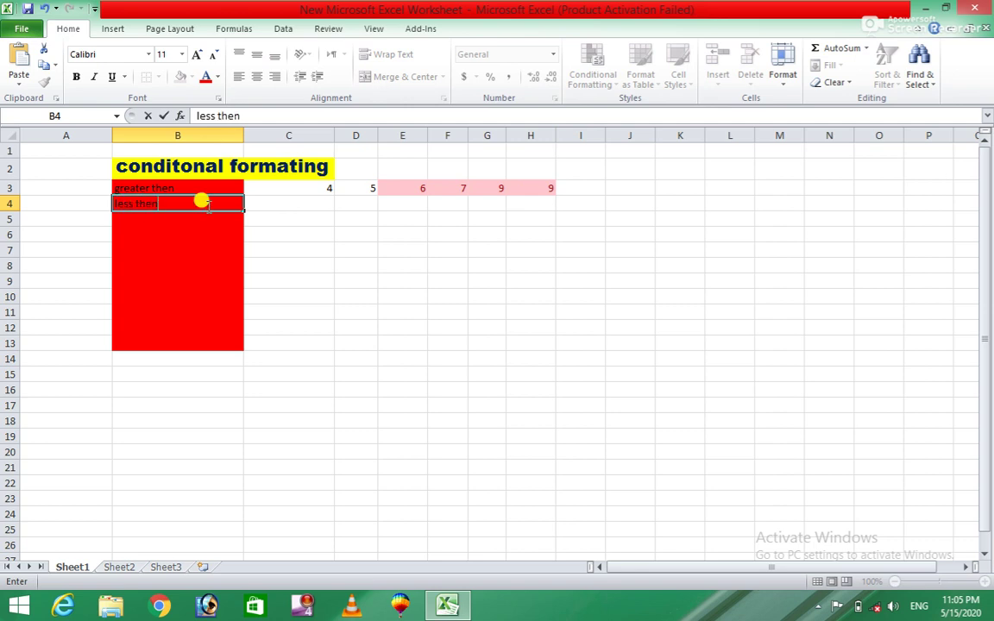
pyautogui.click(294, 203)
# - Add a Less Than 10 rule to C4:H4 with Yellow Fill and Dark Yellow Text
pyautogui.moveTo(294, 203); pyautogui.dragTo(530, 203)
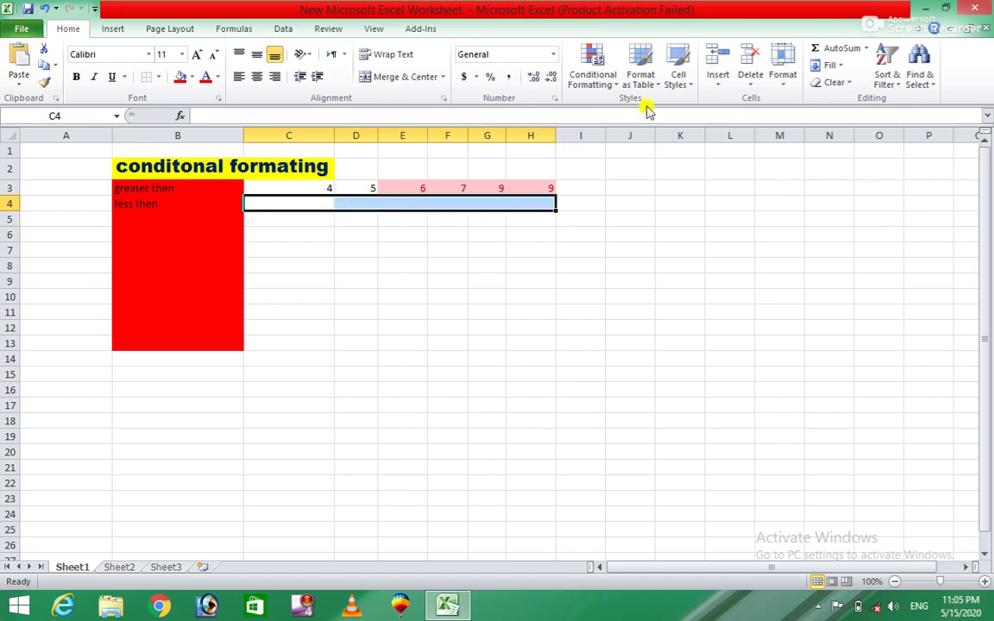
pyautogui.click(594, 79)
pyautogui.moveTo(641, 109)
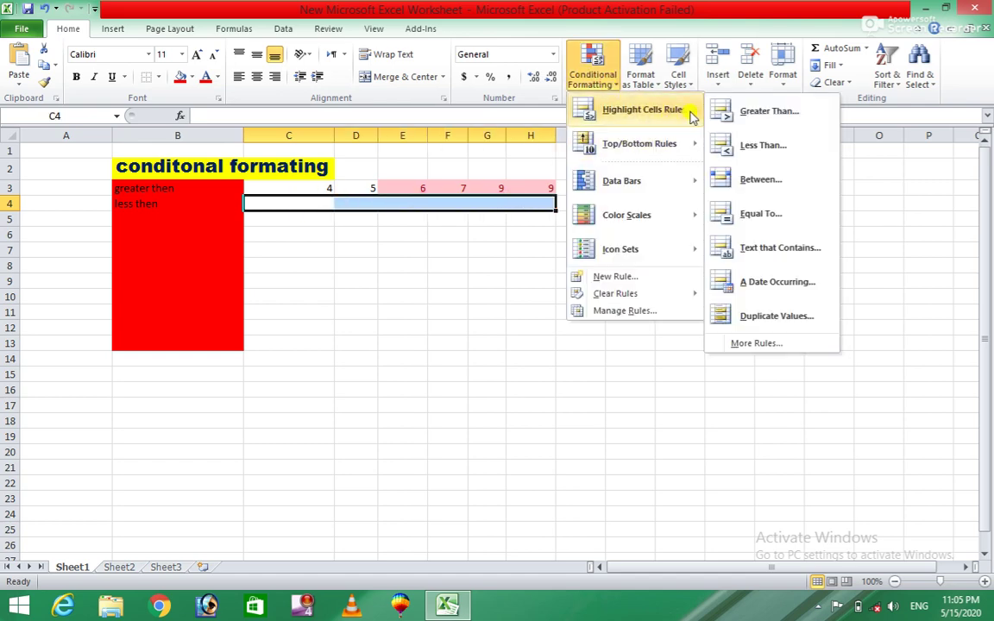
pyautogui.click(716, 144)
pyautogui.click(570, 274)
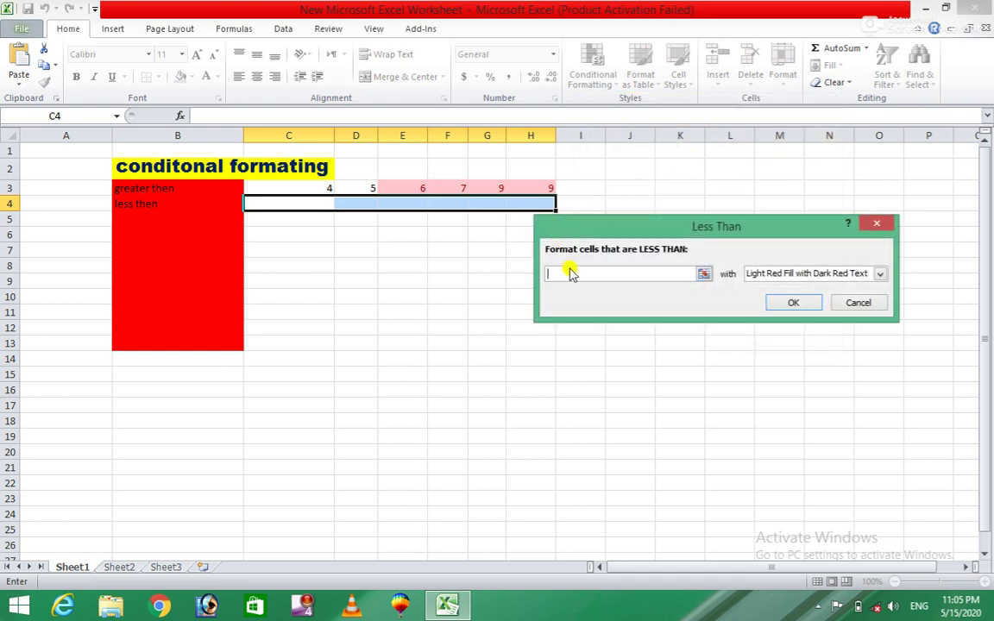
pyautogui.write('10')
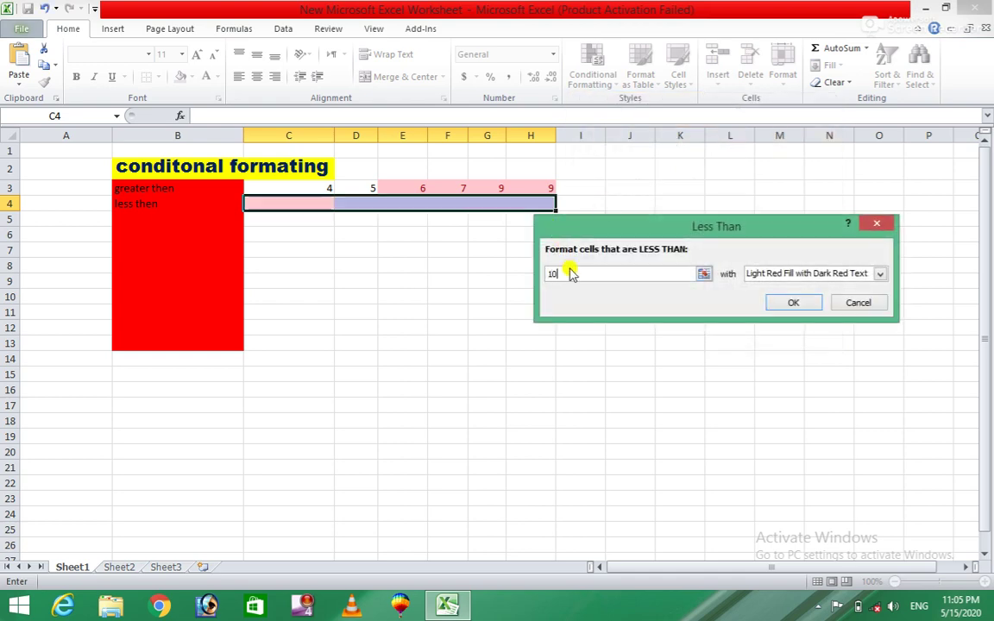
pyautogui.click(869, 274)
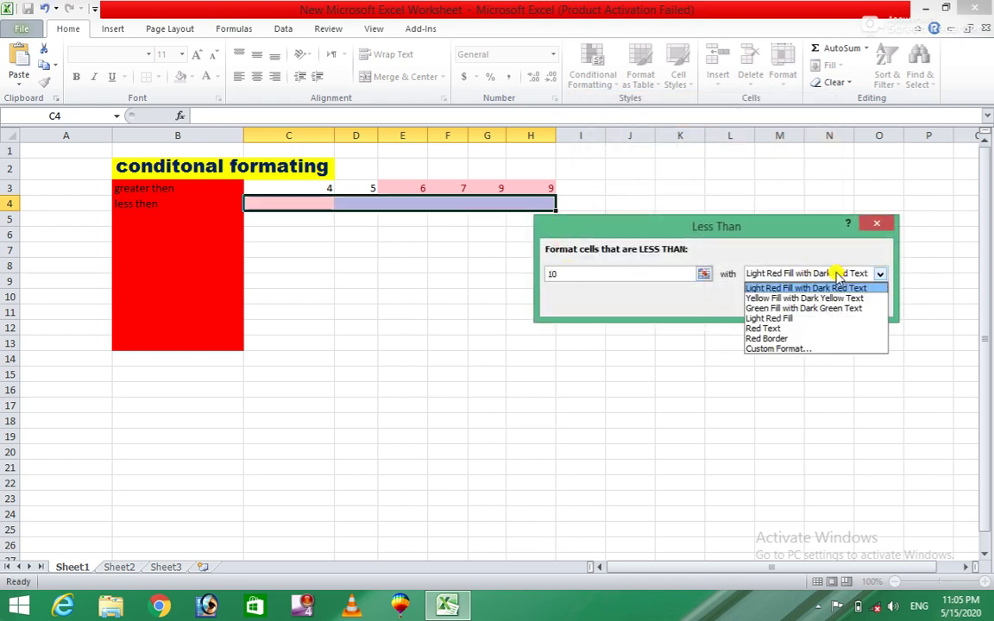
pyautogui.click(791, 298)
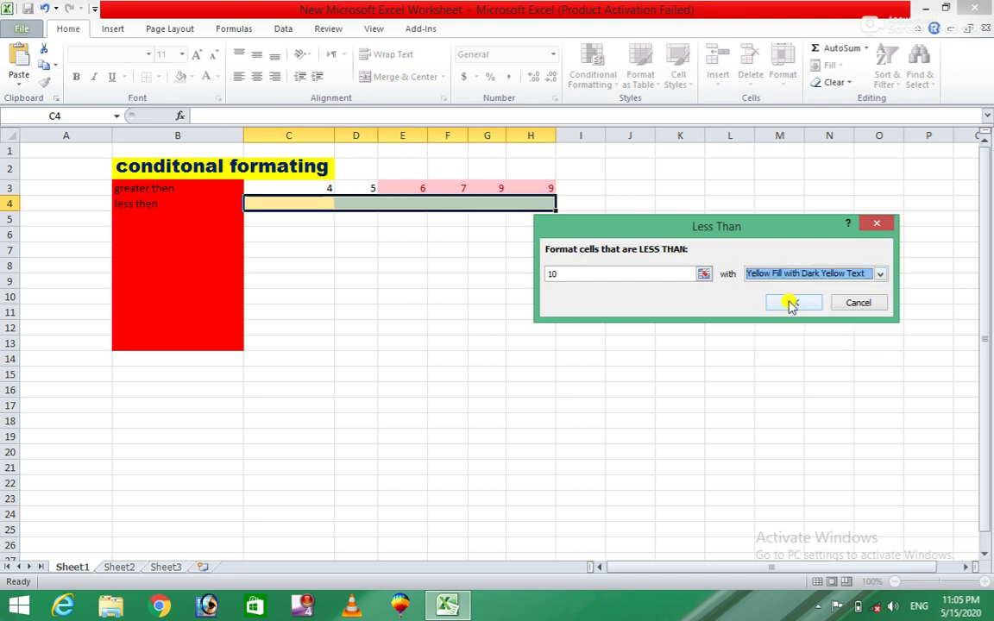
pyautogui.click(791, 304)
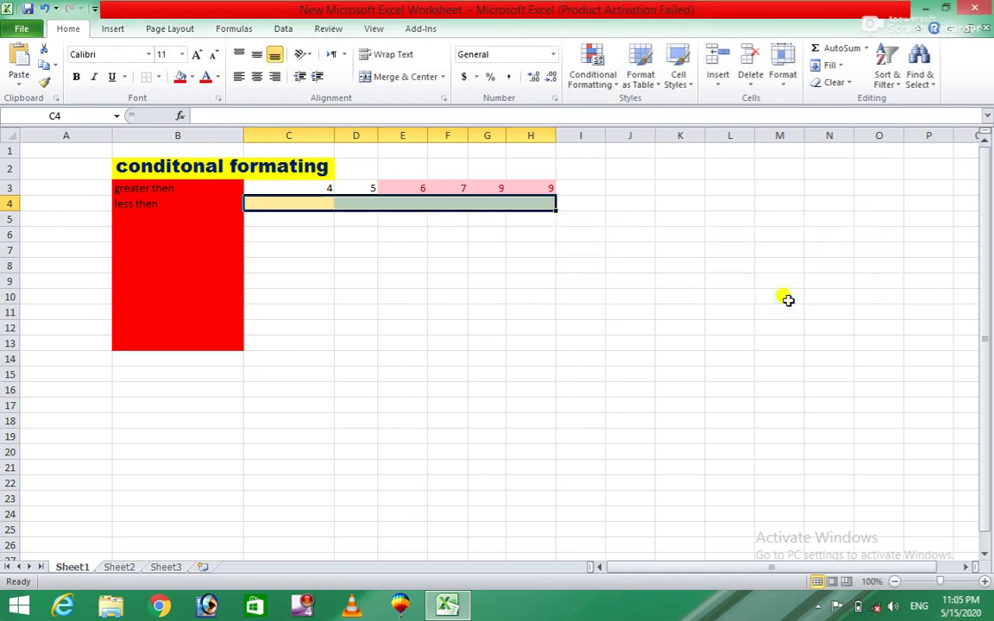
pyautogui.click(304, 233)
# - Enter 4, 11, 12, 10, 9, 3 across cells C4:H4
pyautogui.click(288, 202)
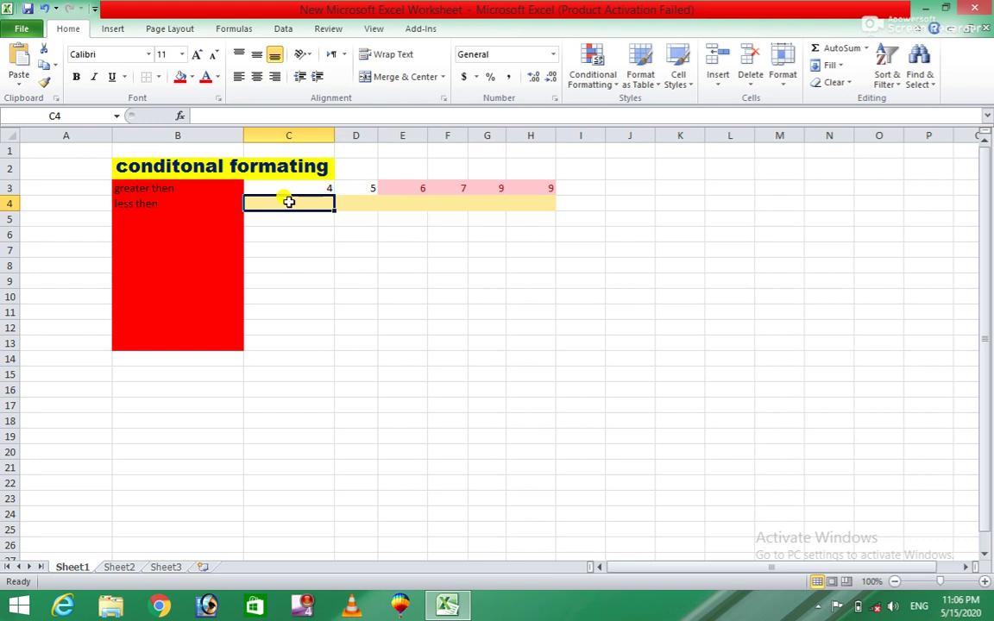
pyautogui.write('4')
pyautogui.press('Tab')
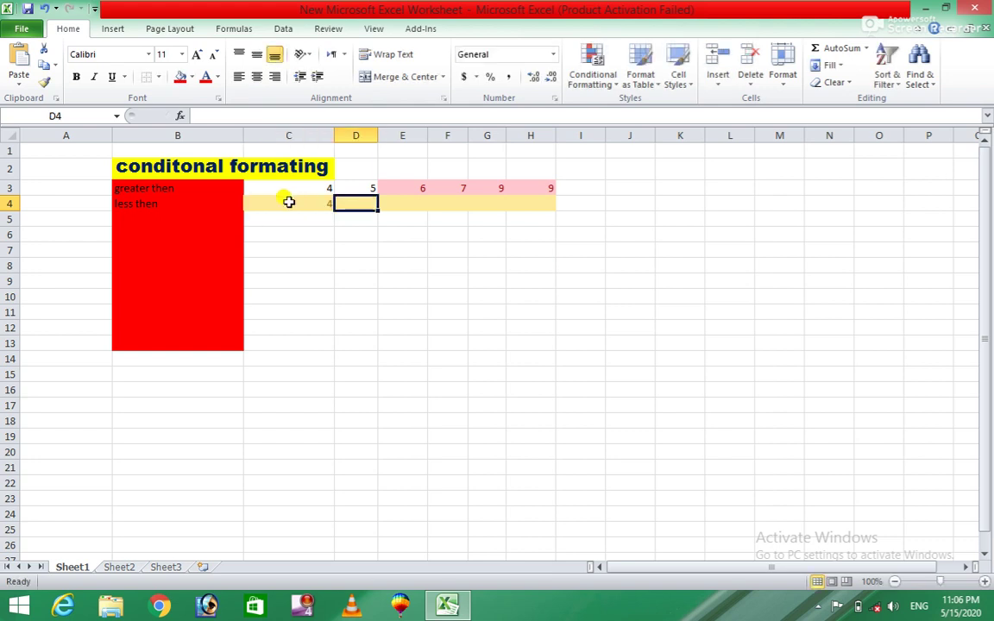
pyautogui.write('11')
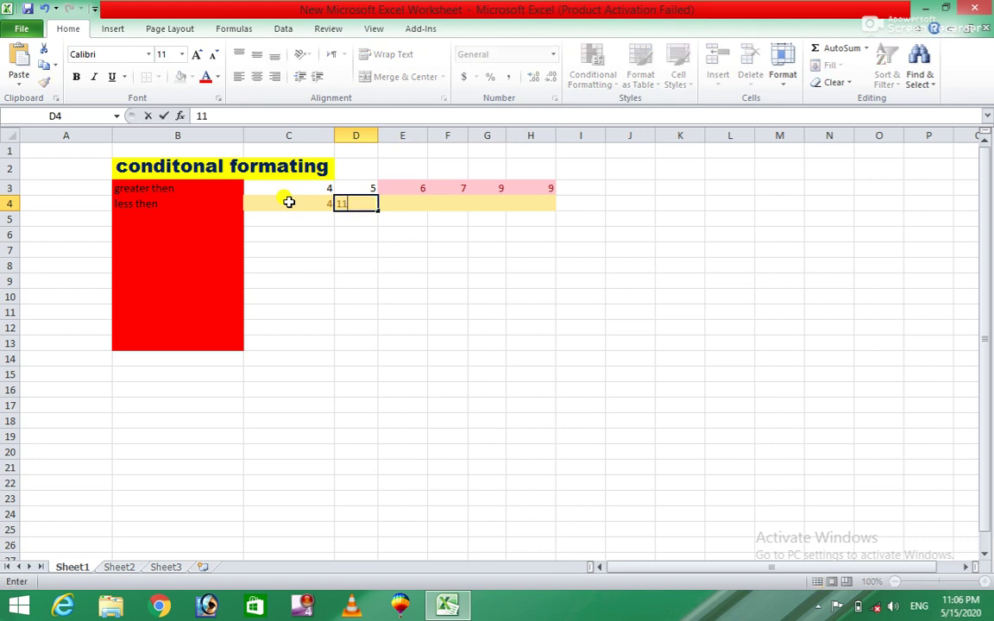
pyautogui.press('Tab')
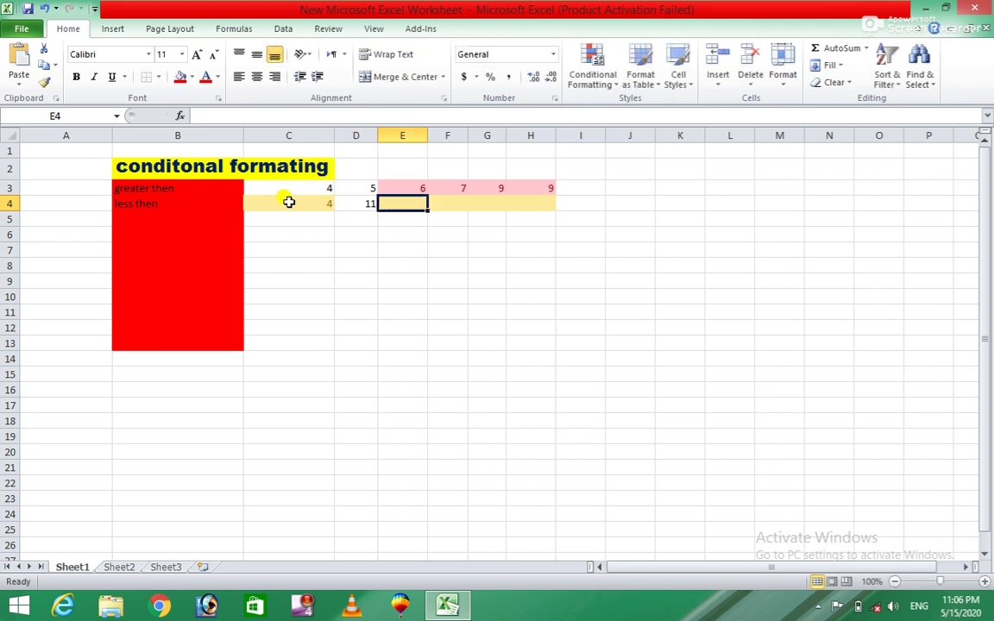
pyautogui.write('1')
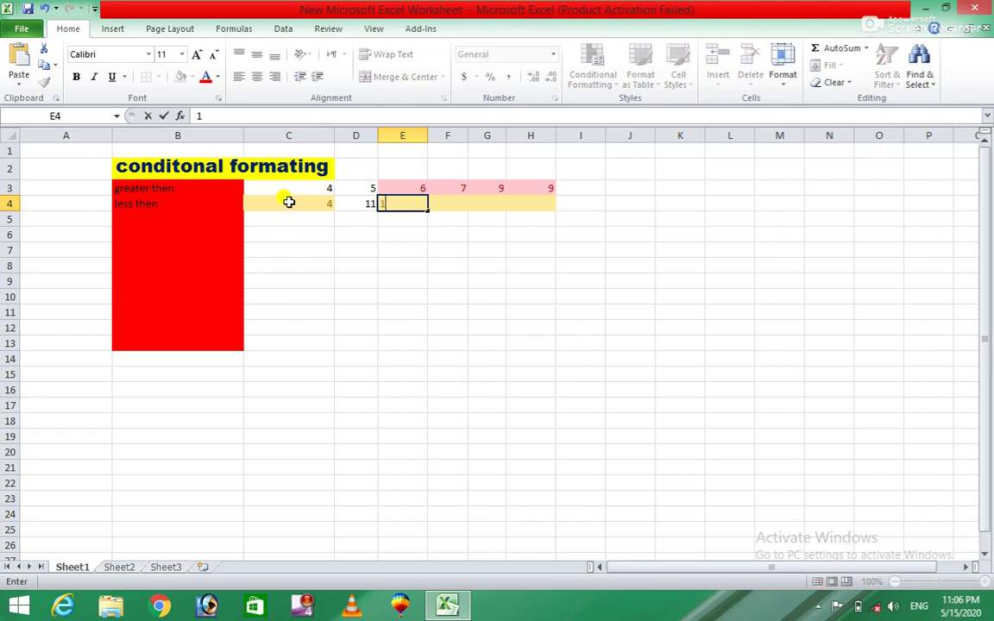
pyautogui.write('2')
pyautogui.press('Tab')
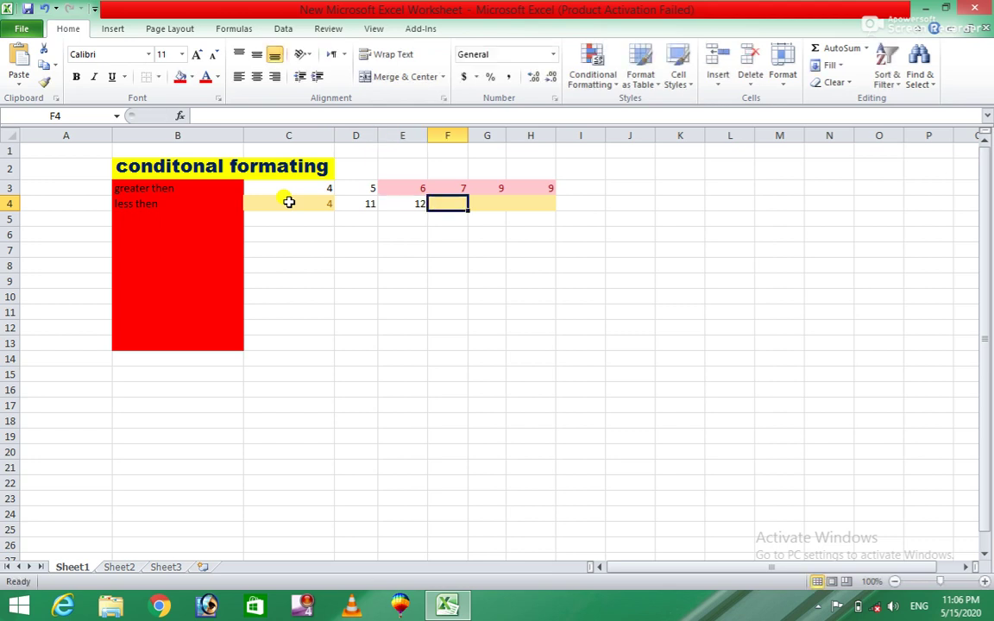
pyautogui.write('10')
pyautogui.press('Tab')
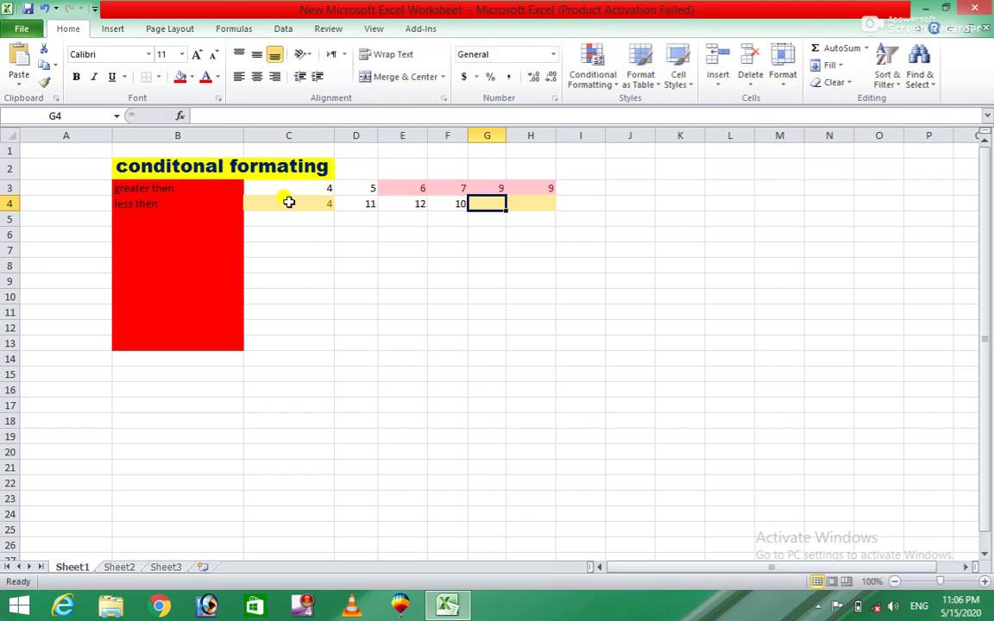
pyautogui.write('9')
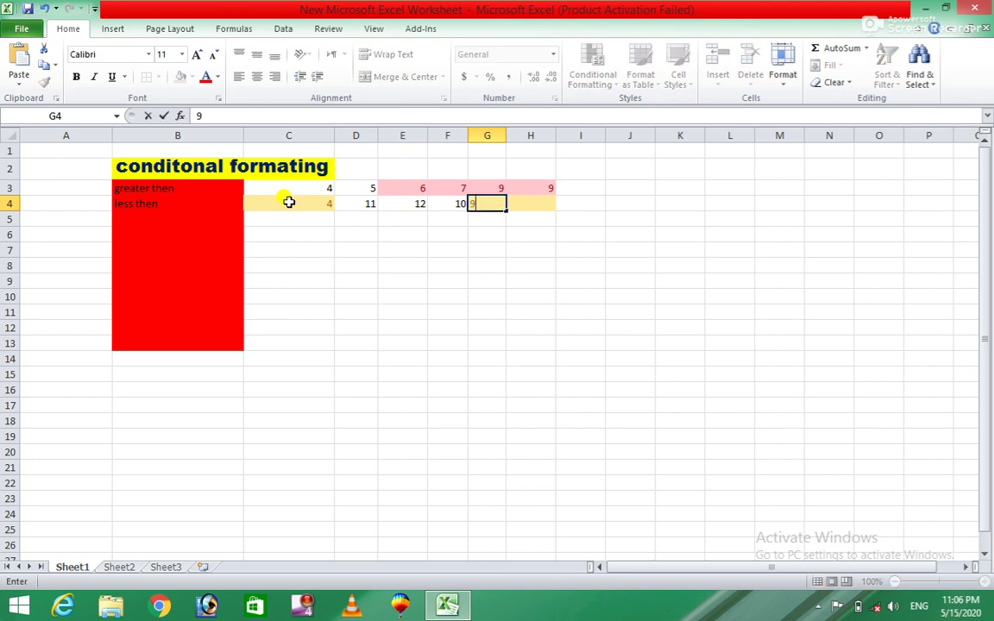
pyautogui.press('Tab')
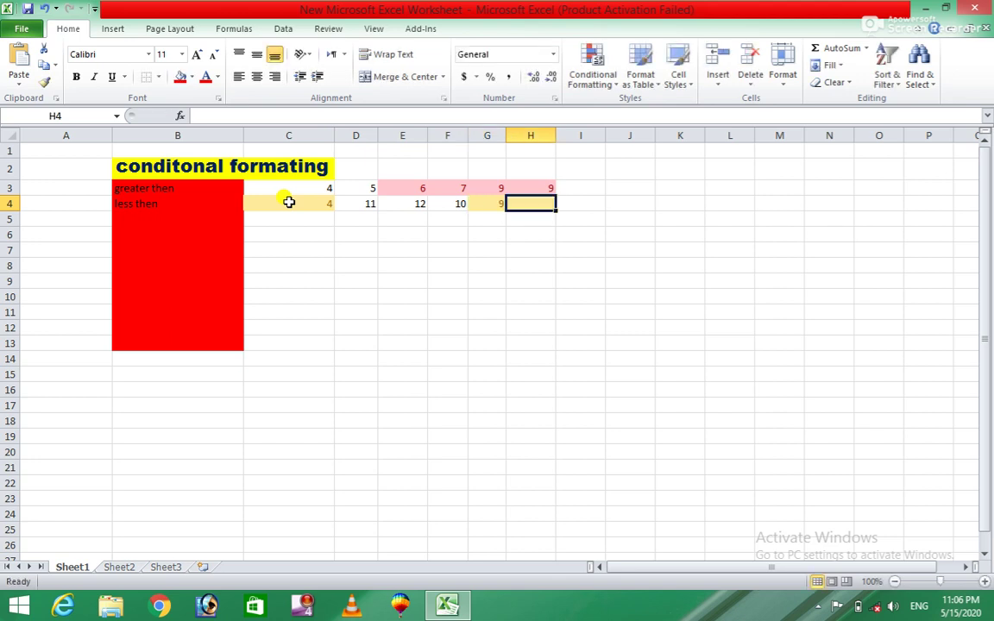
pyautogui.write('3')
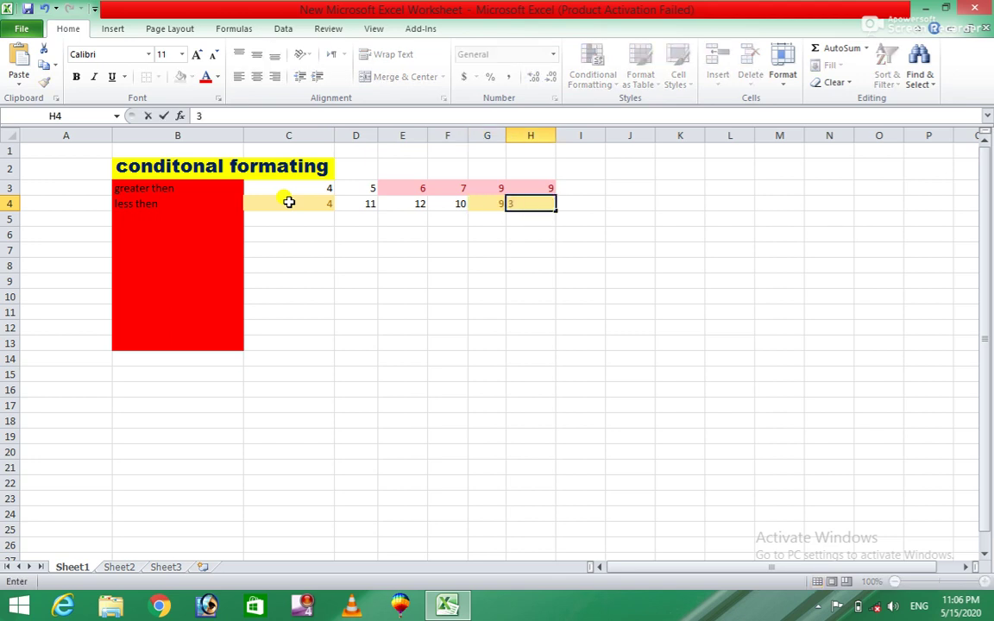
pyautogui.press('Tab')
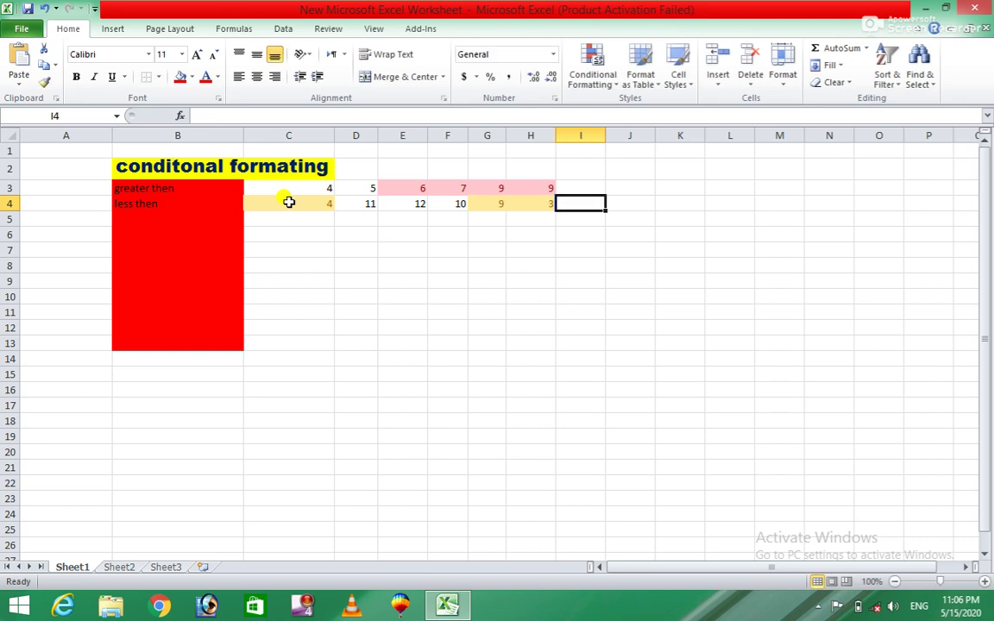
# - Label cell B5 'Between'
pyautogui.click(125, 219)
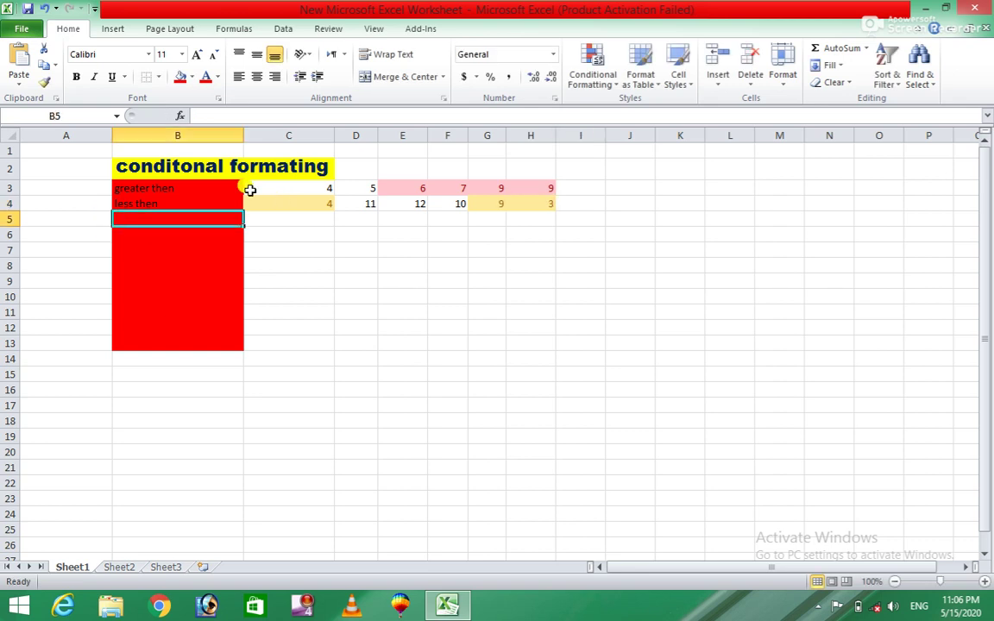
pyautogui.click(601, 93)
pyautogui.moveTo(643, 110)
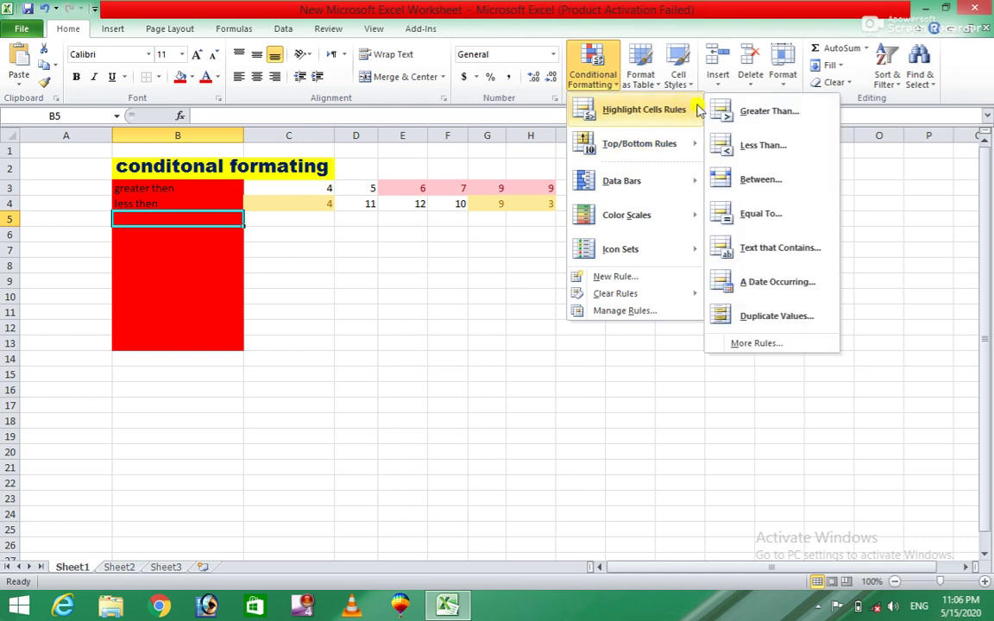
pyautogui.click(136, 219)
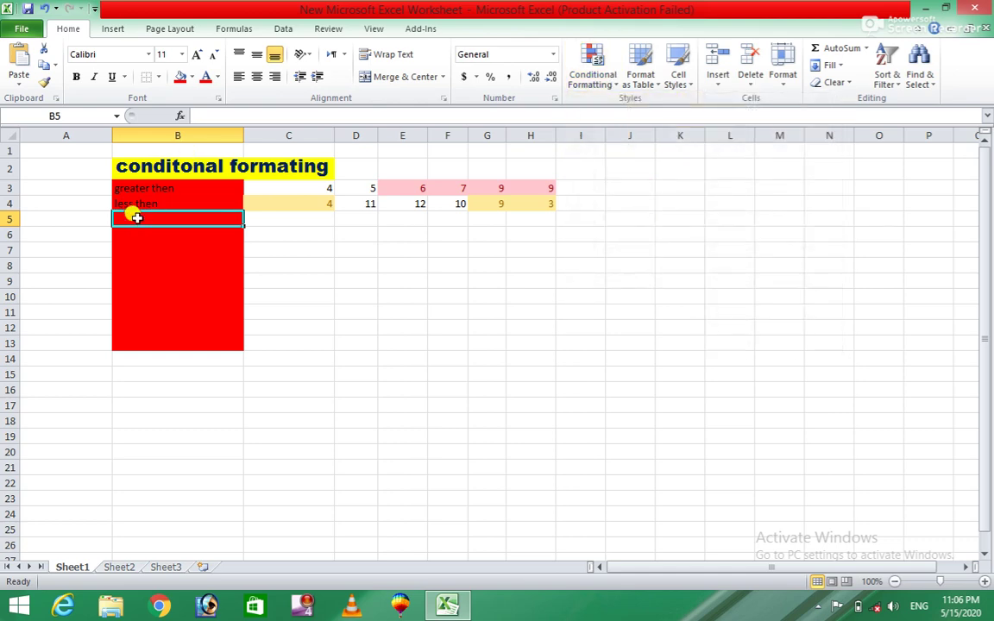
pyautogui.write('Between')
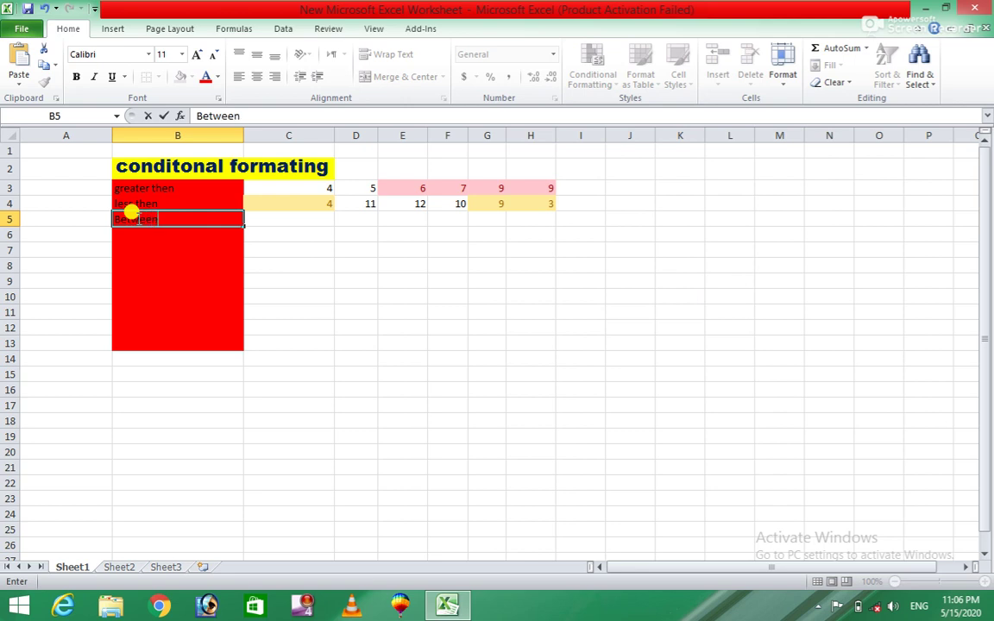
# - Select C5:H5 and start a Between highlight-cells rule
pyautogui.moveTo(267, 219); pyautogui.dragTo(527, 219)
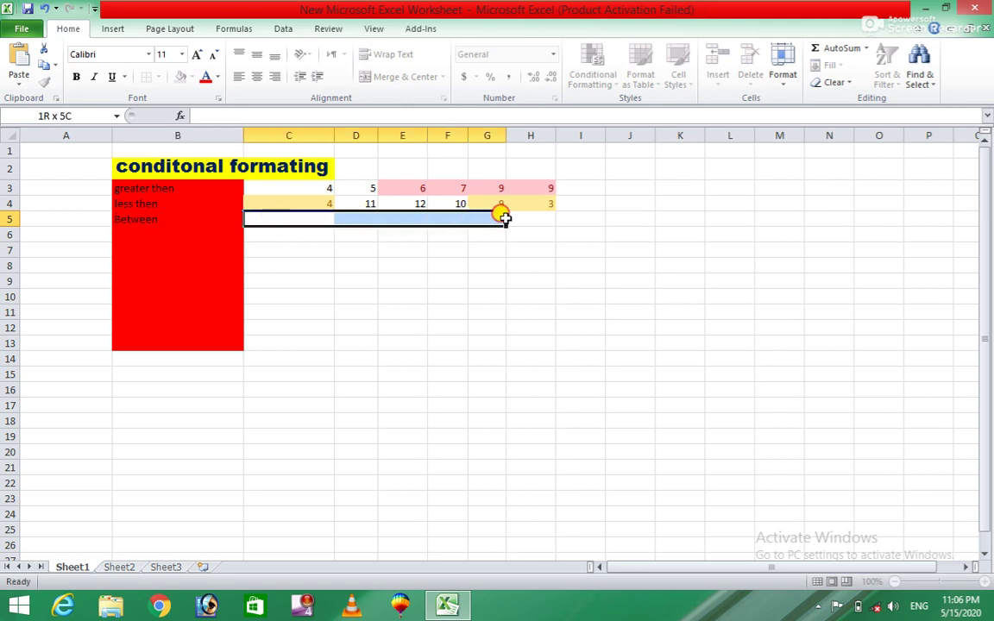
pyautogui.click(610, 82)
pyautogui.moveTo(644, 110)
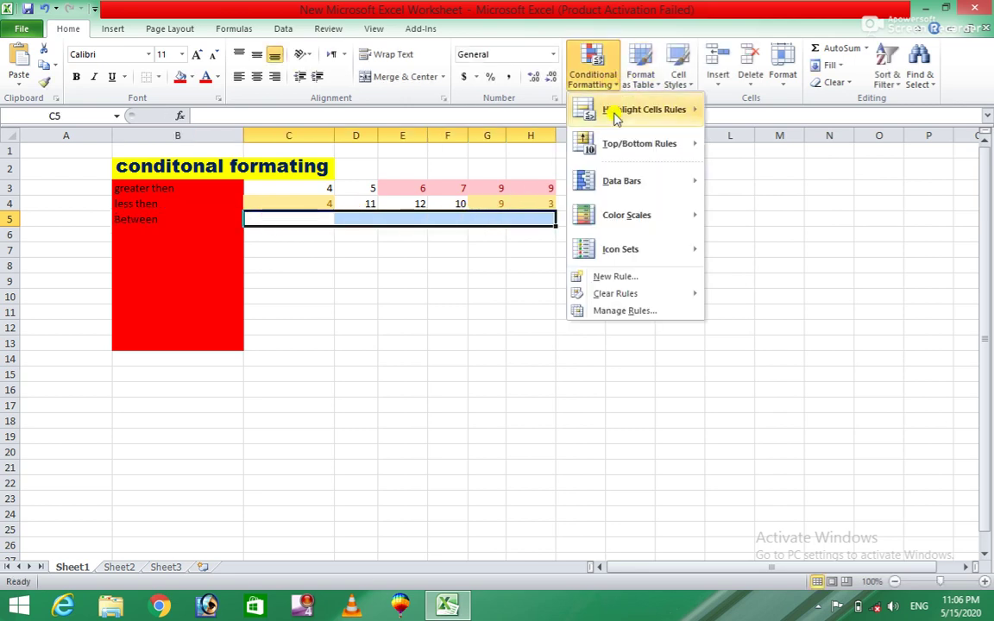
pyautogui.click(767, 183)
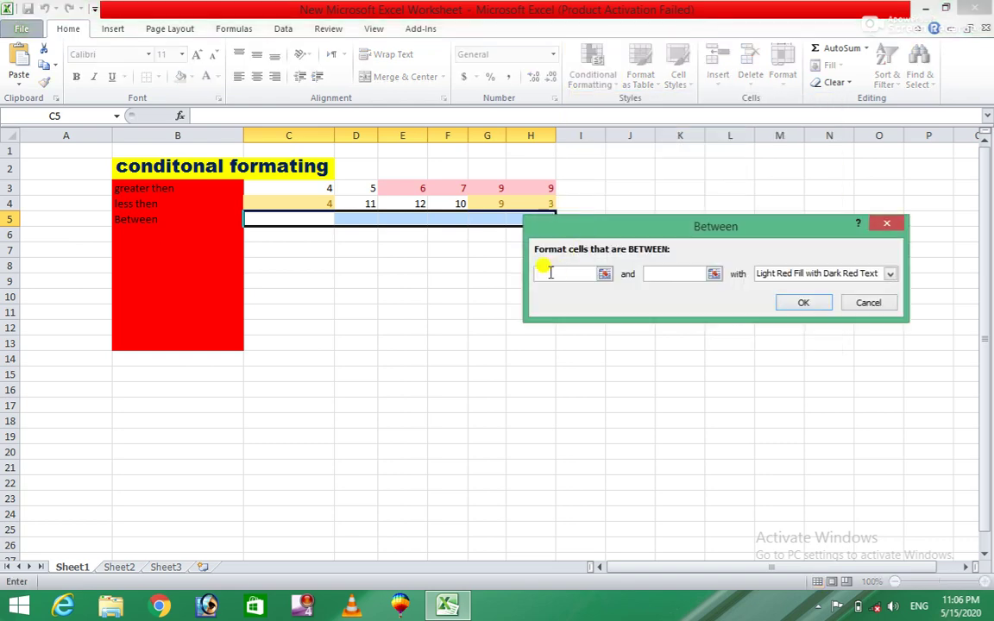
# - Set the C5:H5 Between rule to 5 and 10 with Green Fill and Dark Green Text
pyautogui.write('5')
pyautogui.click(672, 273)
pyautogui.write('10')
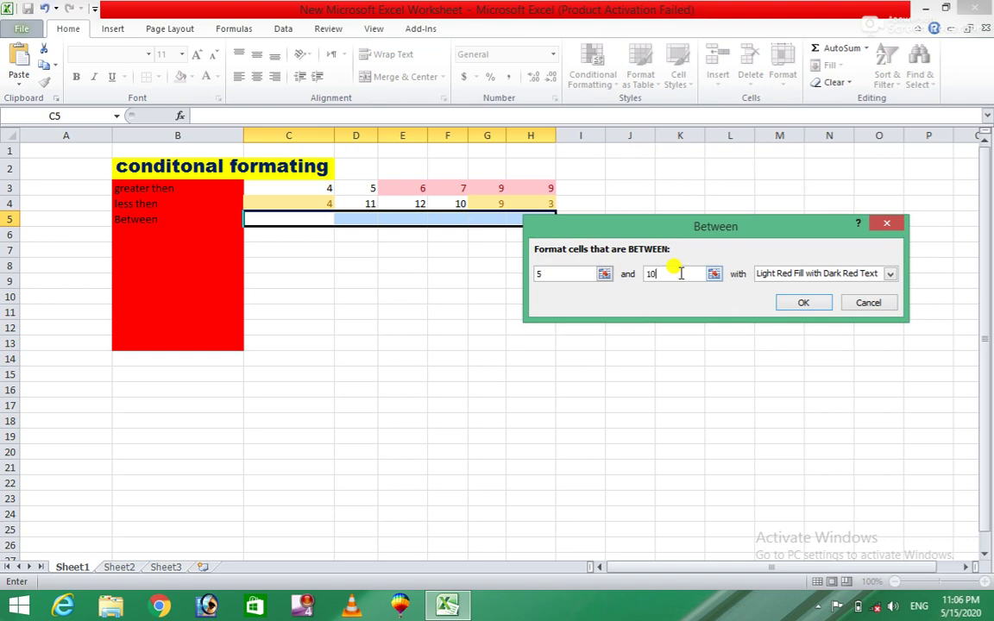
pyautogui.click(889, 275)
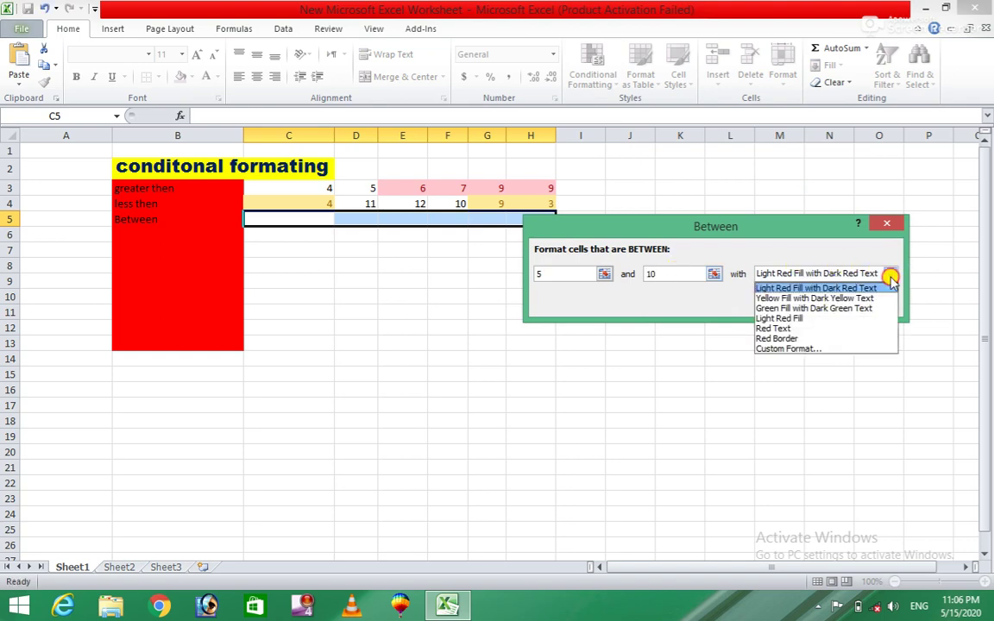
pyautogui.click(763, 308)
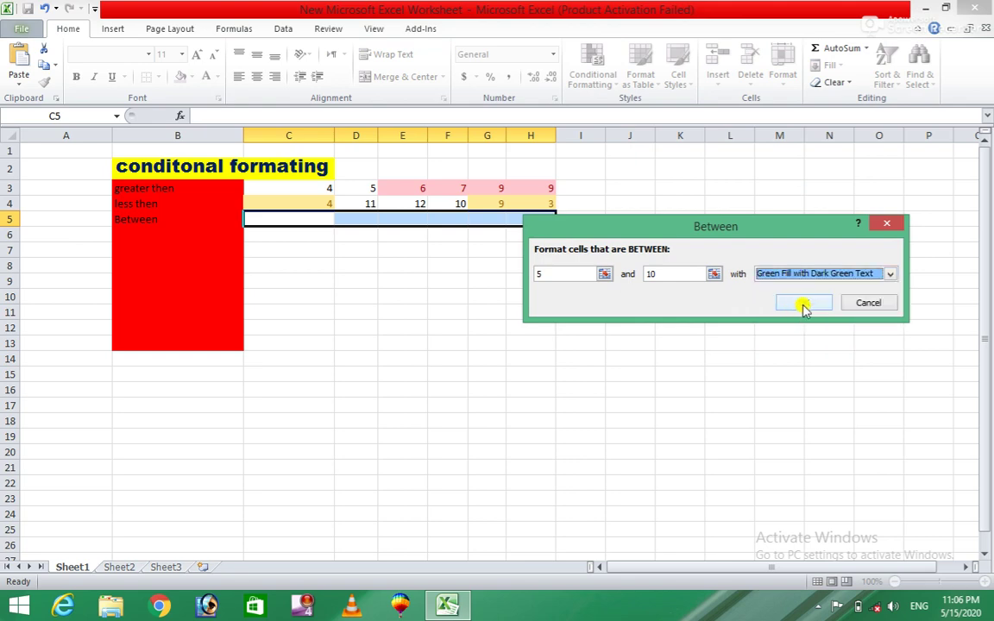
pyautogui.click(802, 304)
pyautogui.click(521, 327)
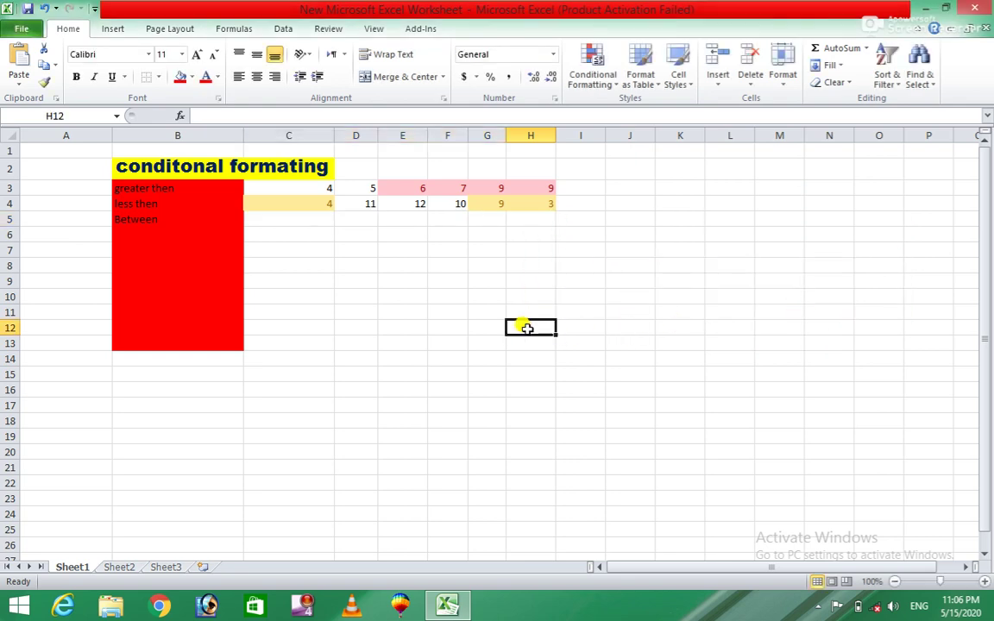
# - Enter 6, 5, 4, 7, 3 and 9 across C5:H5 so the in-range values turn green
pyautogui.click(293, 217)
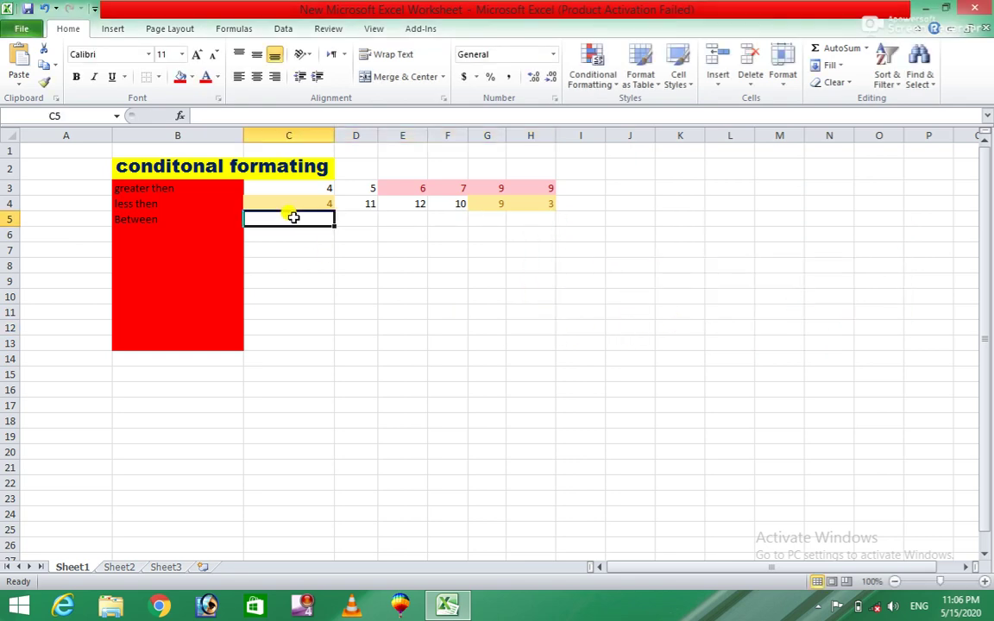
pyautogui.write('6')
pyautogui.press('Tab')
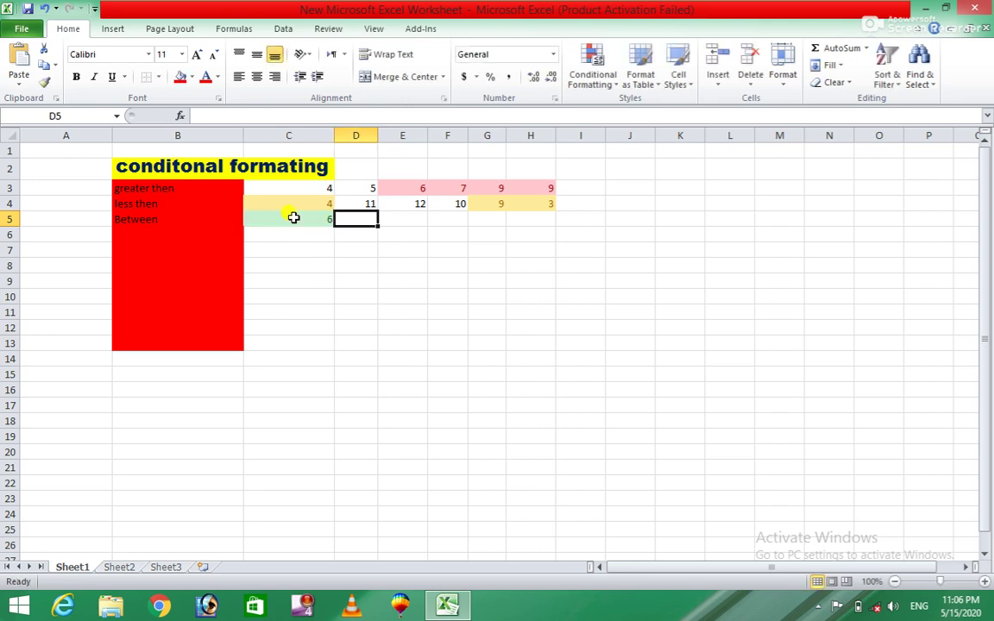
pyautogui.write('5')
pyautogui.press('Tab')
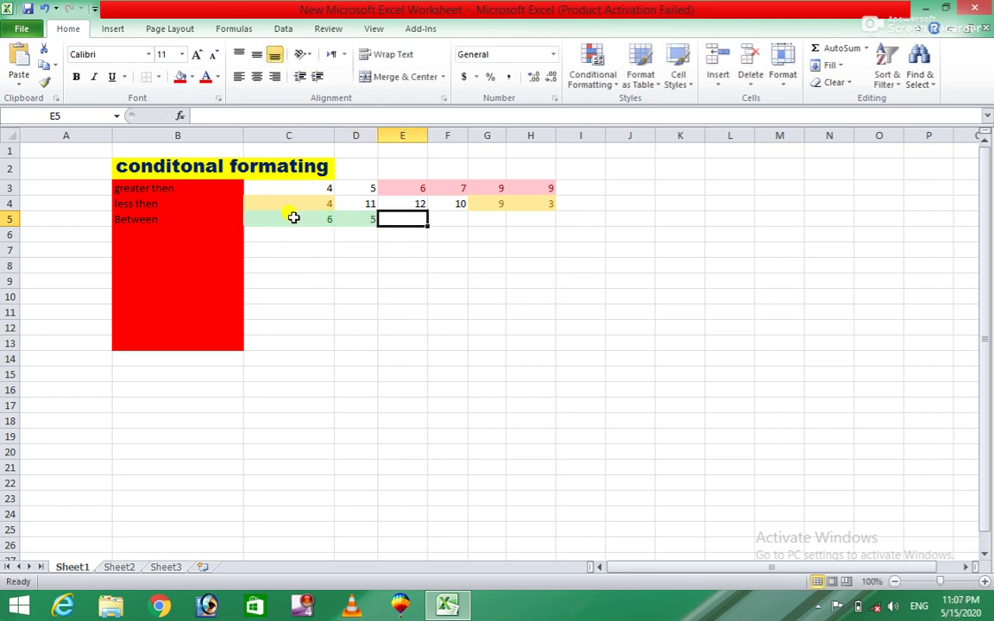
pyautogui.write('4')
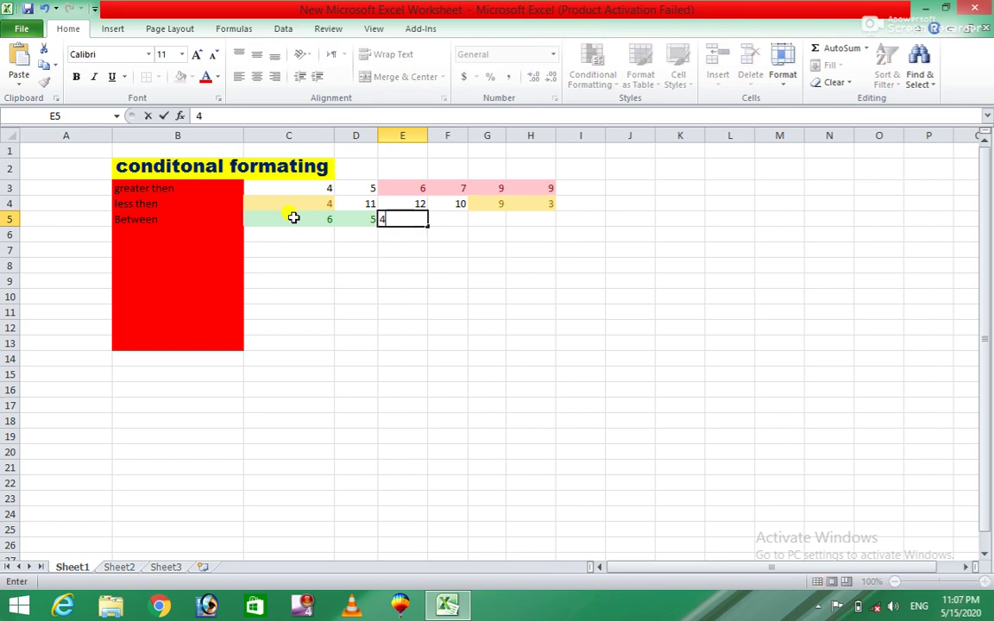
pyautogui.press('Tab')
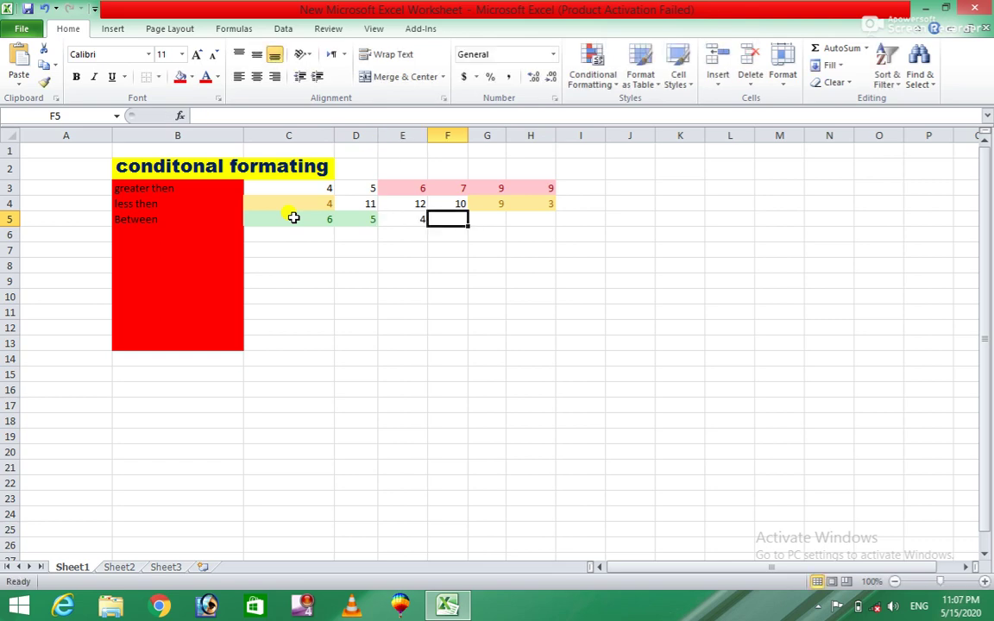
pyautogui.write('7')
pyautogui.press('Tab')
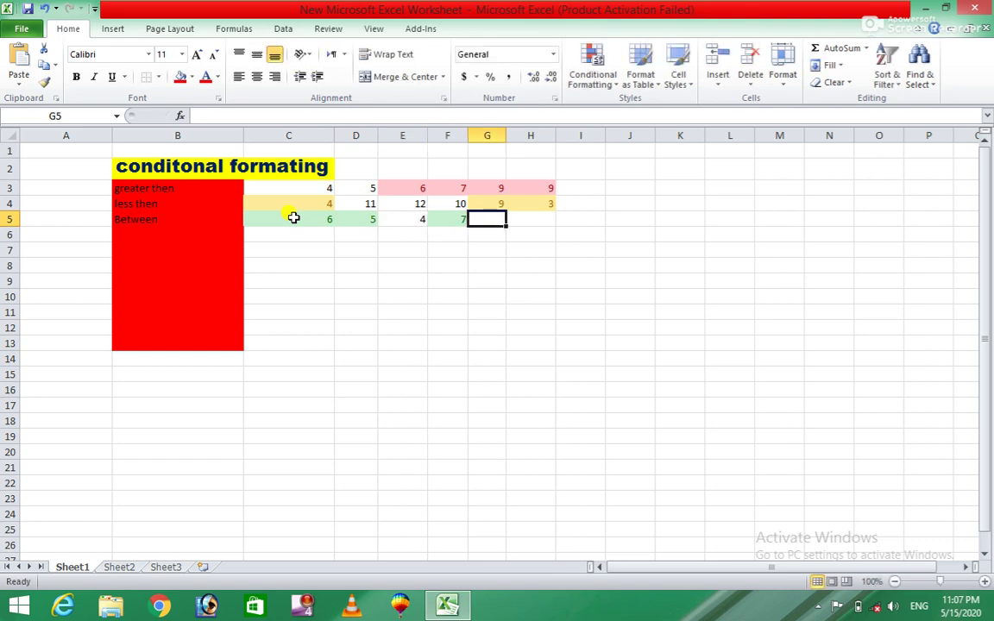
pyautogui.write('3')
pyautogui.press('Tab')
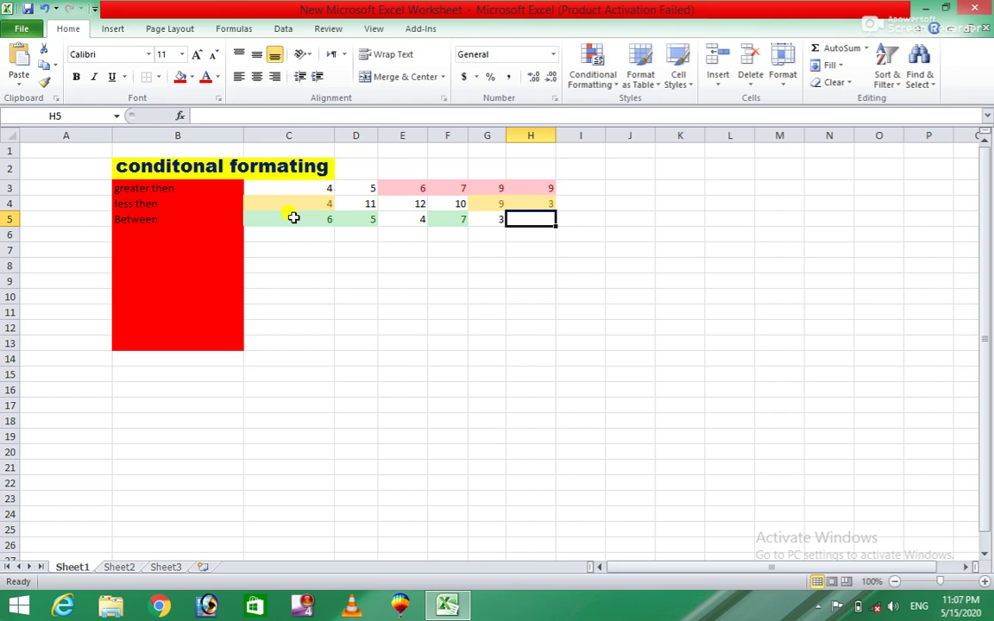
pyautogui.write('9')
pyautogui.press('Tab')
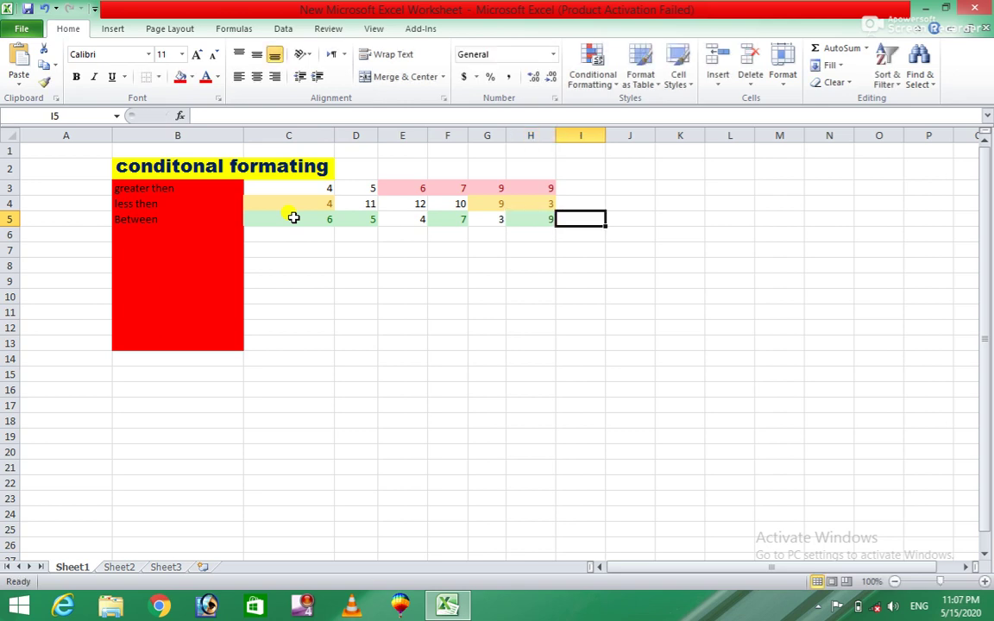
pyautogui.click(127, 233)
# - Label cell B6 'Equal to'
pyautogui.click(595, 69)
pyautogui.moveTo(644, 110)
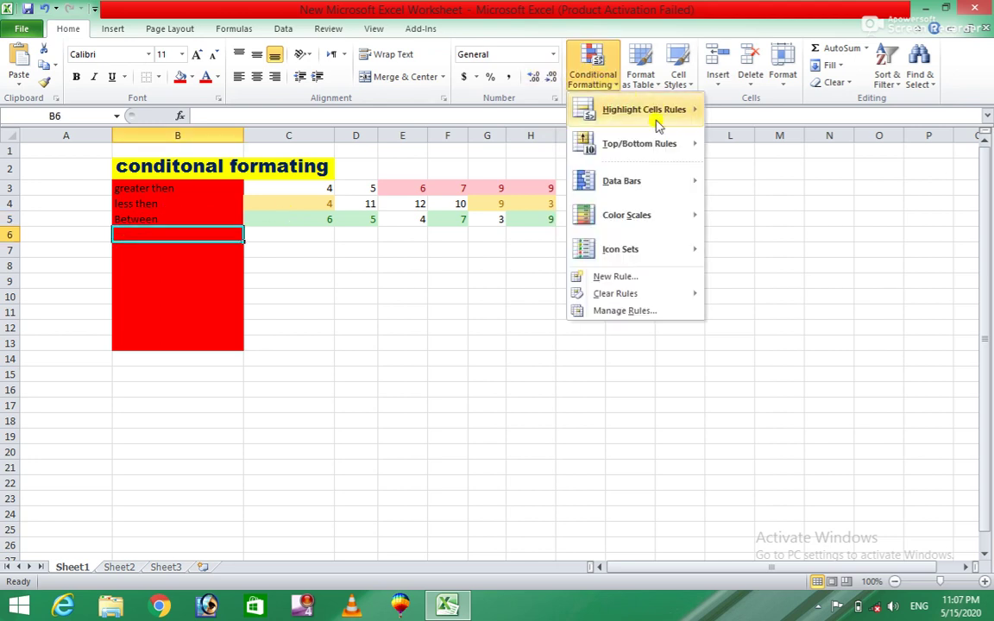
pyautogui.click(153, 233)
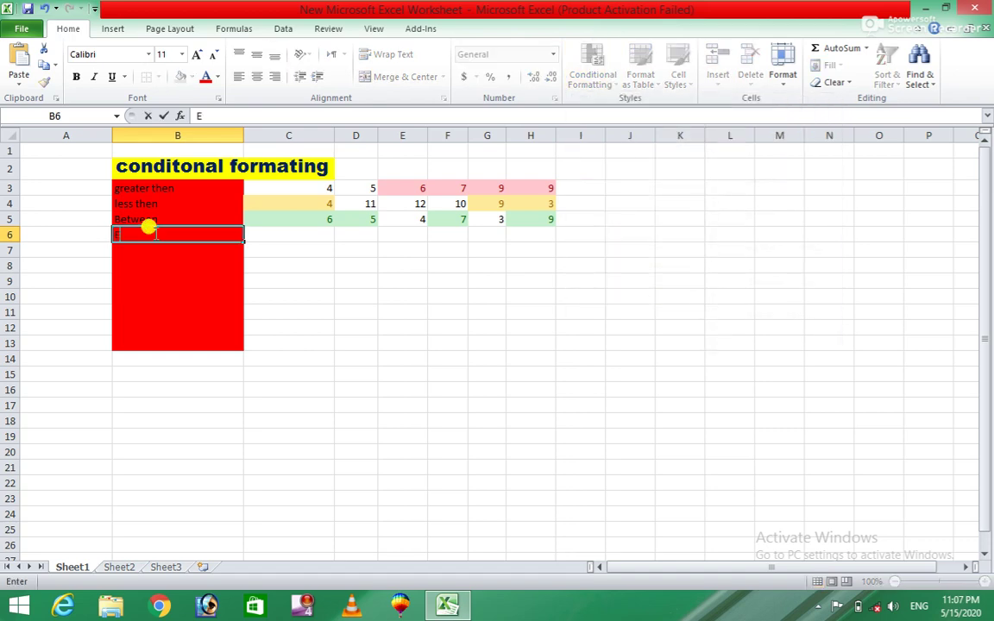
pyautogui.write('Eqy')
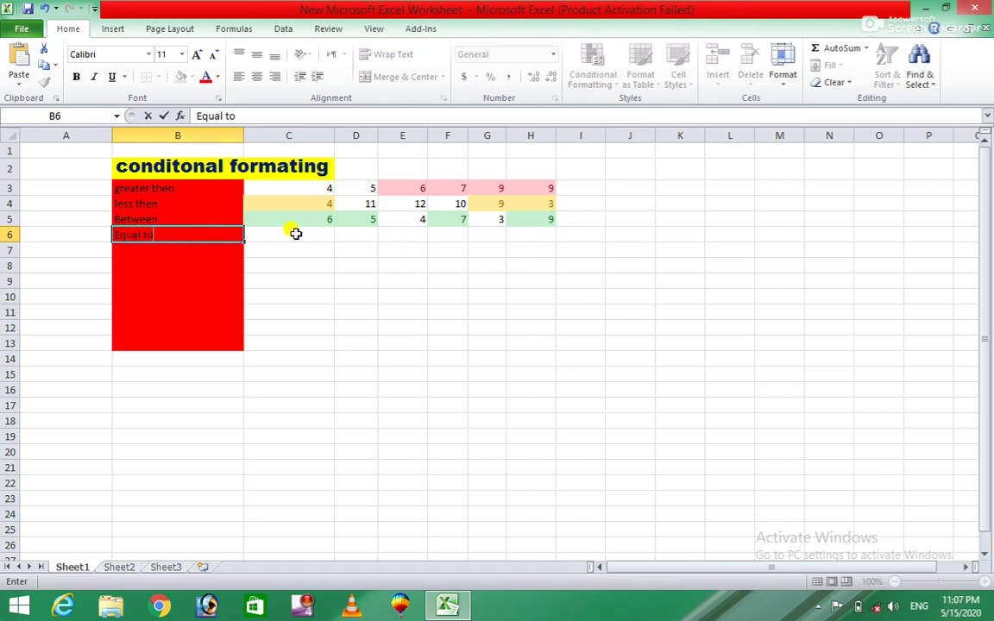
# - Select C6:H6 and start a Highlight Cells 'Equal To' rule
pyautogui.moveTo(266, 231); pyautogui.dragTo(547, 231)
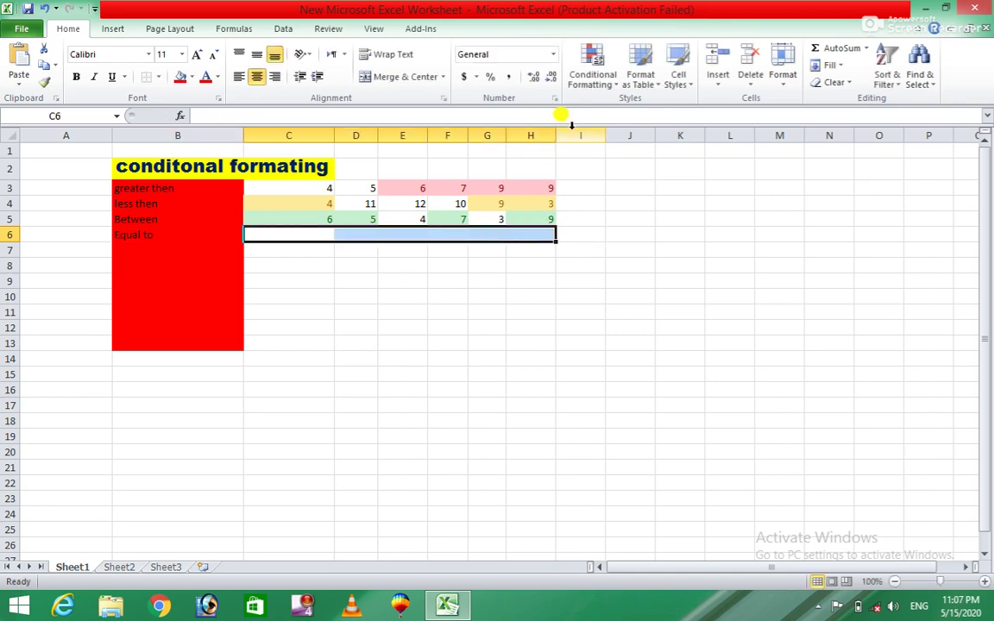
pyautogui.click(602, 82)
pyautogui.moveTo(638, 110)
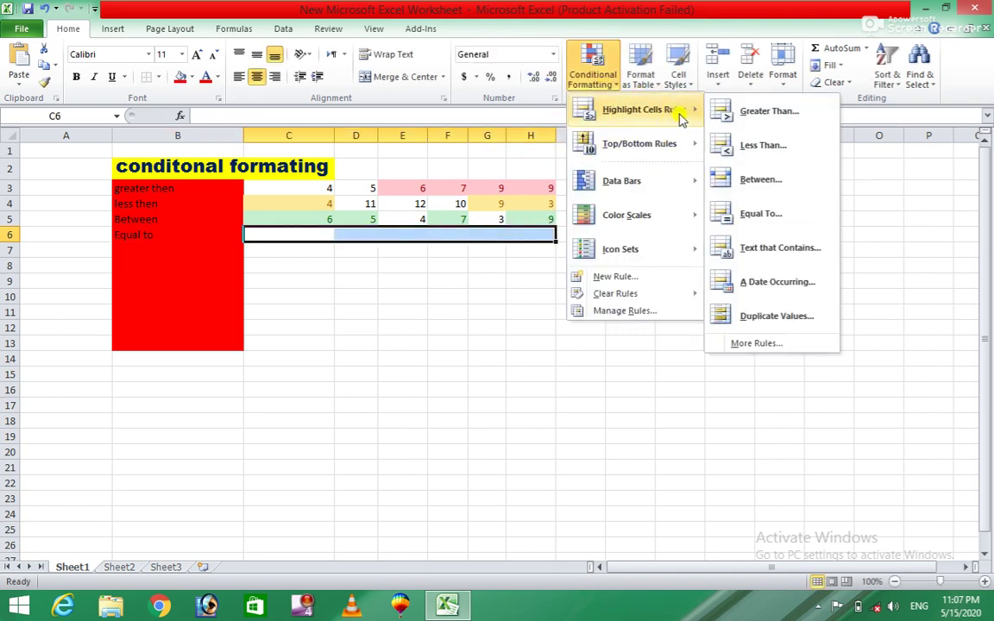
pyautogui.click(733, 212)
pyautogui.write('15')
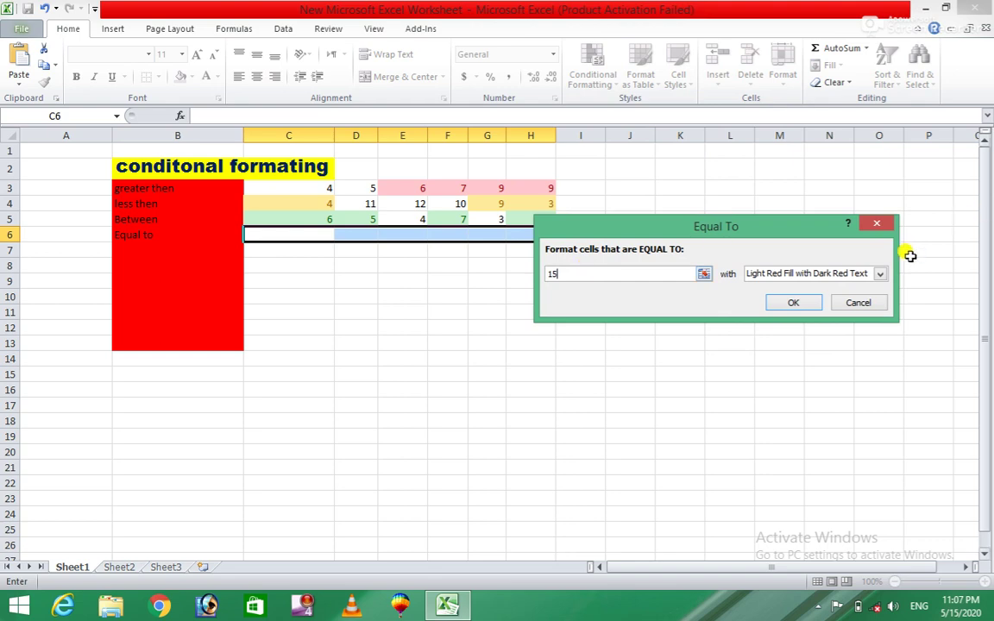
# - Apply an Equal To 15 rule with Light Red Fill to C6:H6
pyautogui.click(880, 274)
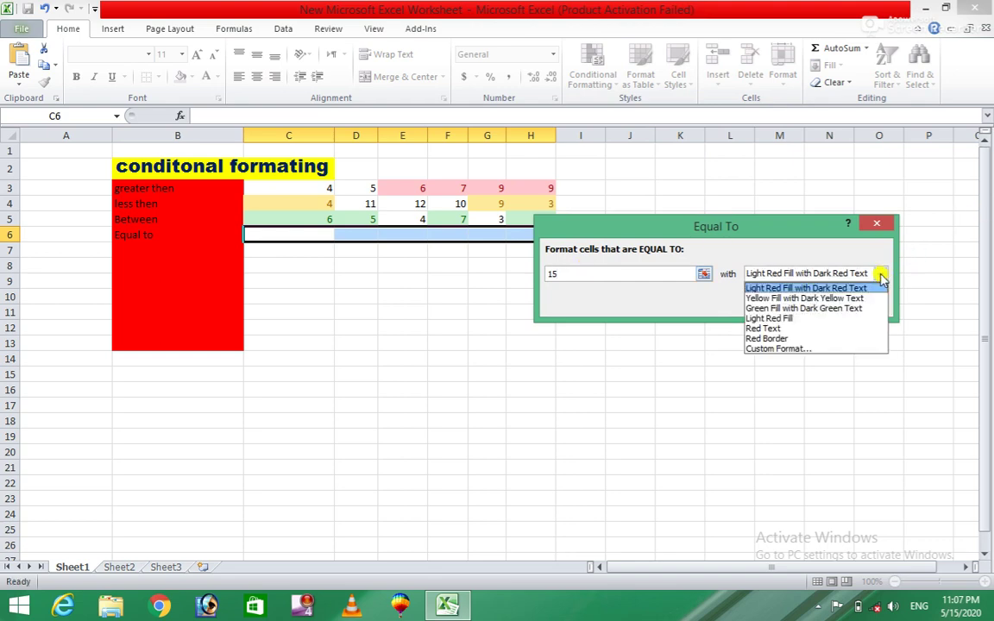
pyautogui.click(766, 318)
pyautogui.click(795, 304)
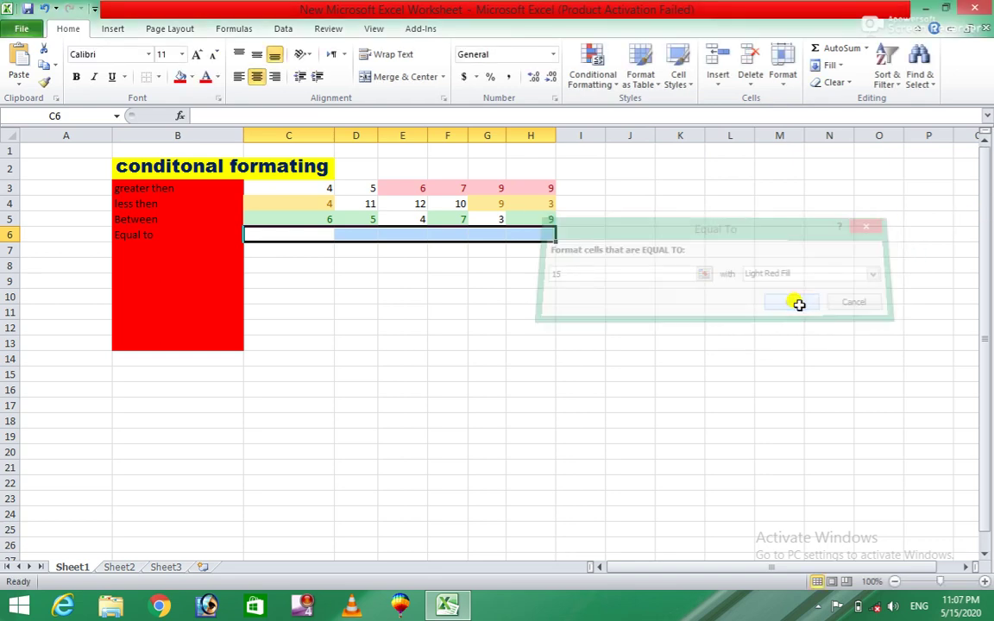
pyautogui.click(355, 310)
# - Enter 14, 15, 16 and 1` across C6:F6
pyautogui.click(309, 235)
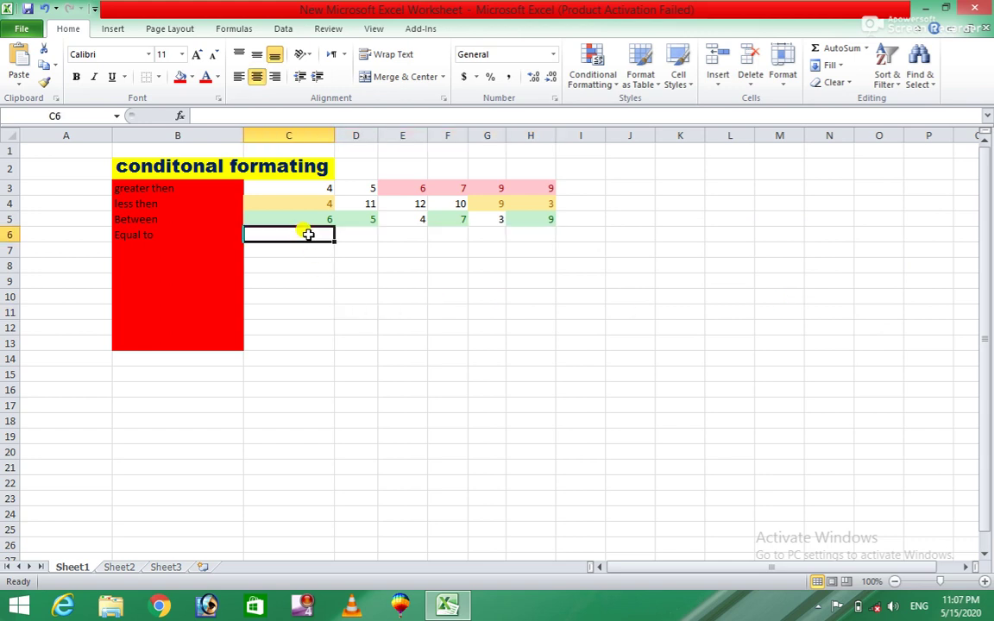
pyautogui.write('14')
pyautogui.press('Tab')
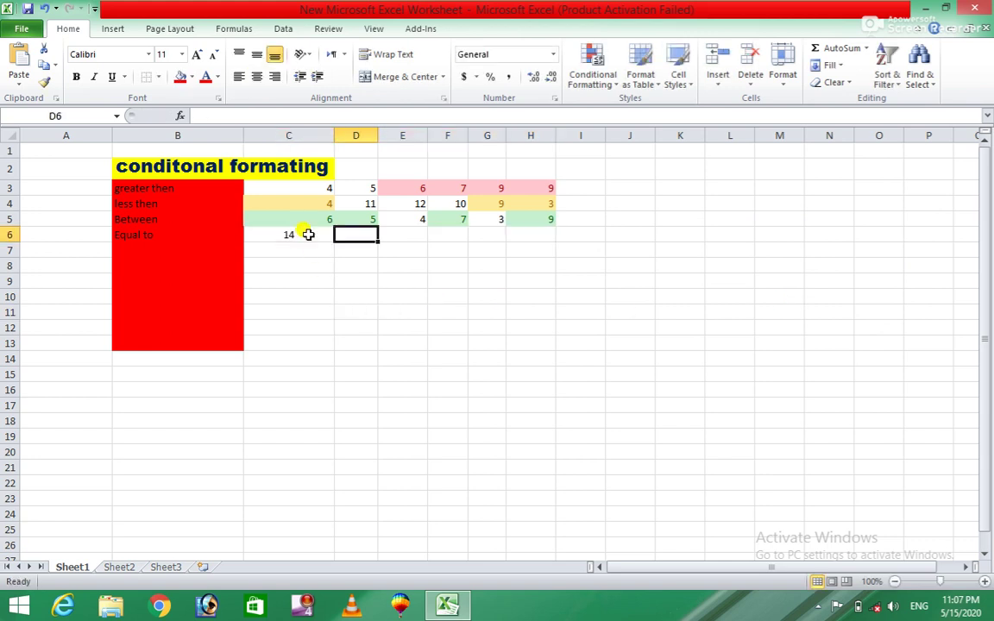
pyautogui.write('15')
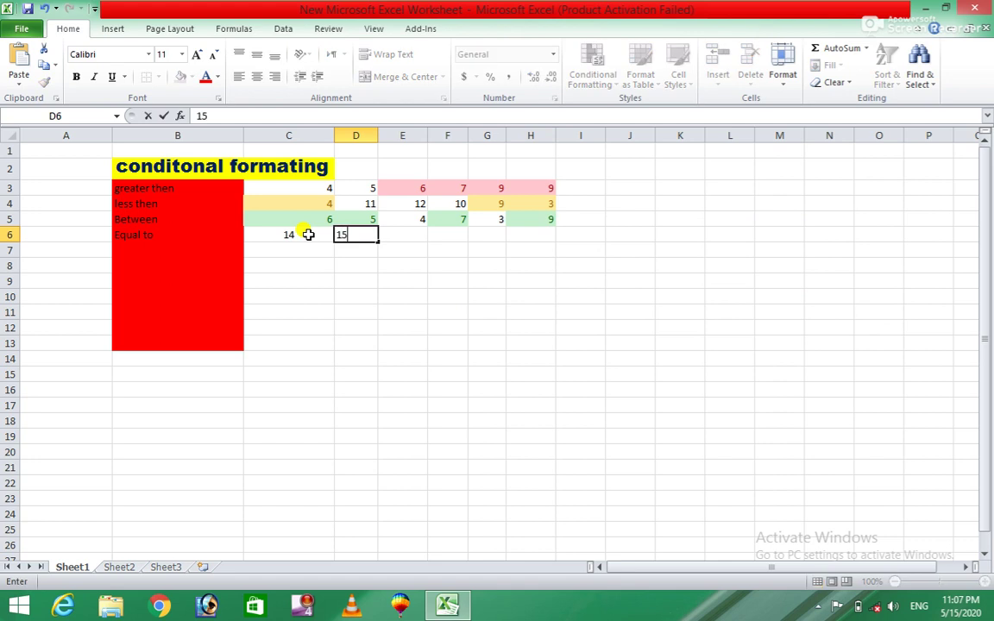
pyautogui.press('Tab')
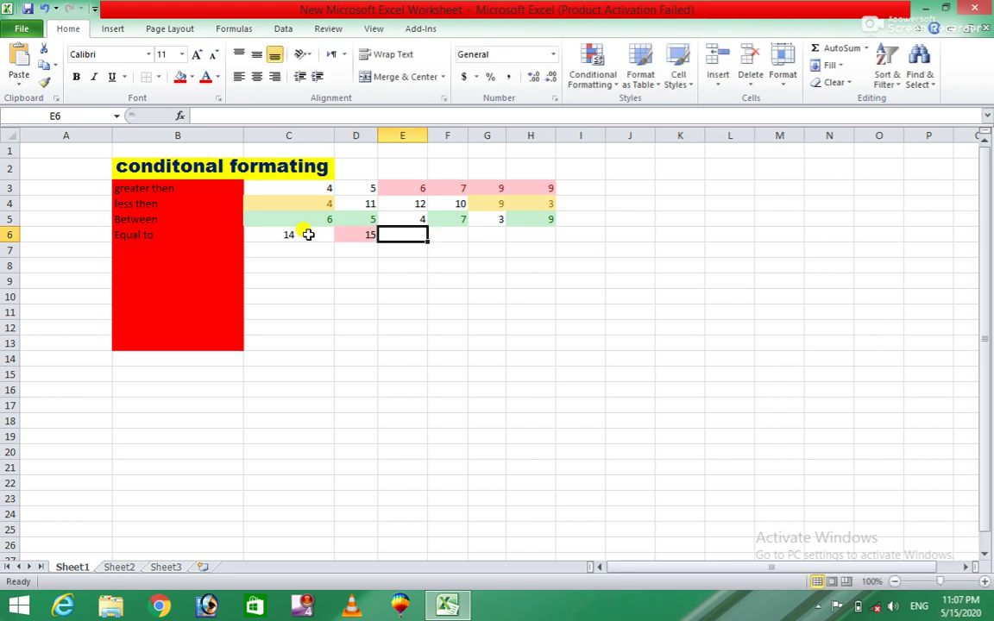
pyautogui.write('16')
pyautogui.press('Tab')
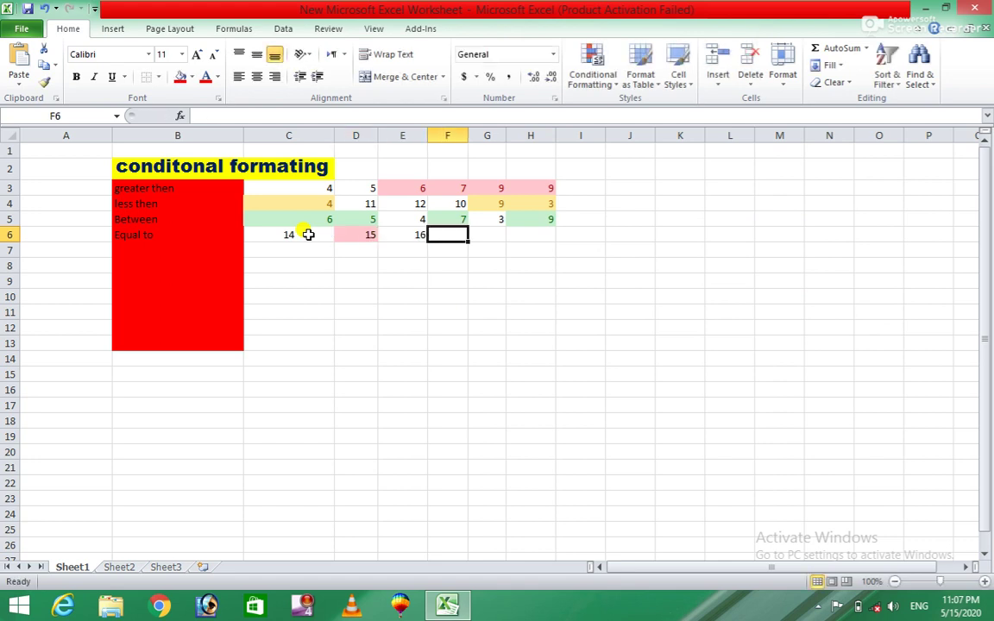
pyautogui.write('1`')
pyautogui.press('Tab')
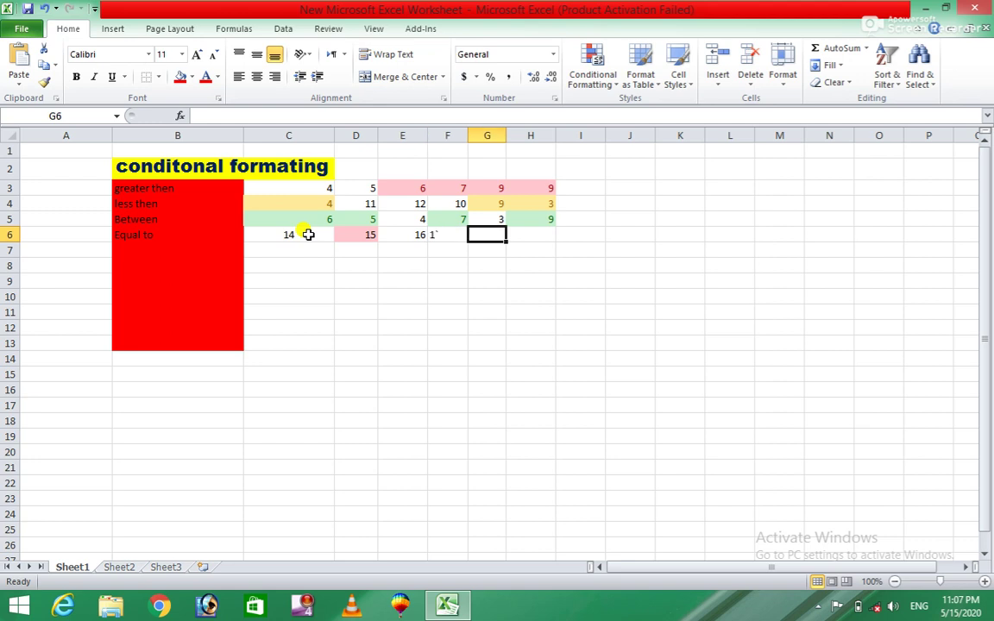
# - Put 15 in G6 and 14 in H6, highlighting the new 15 light red
pyautogui.press('Tab')
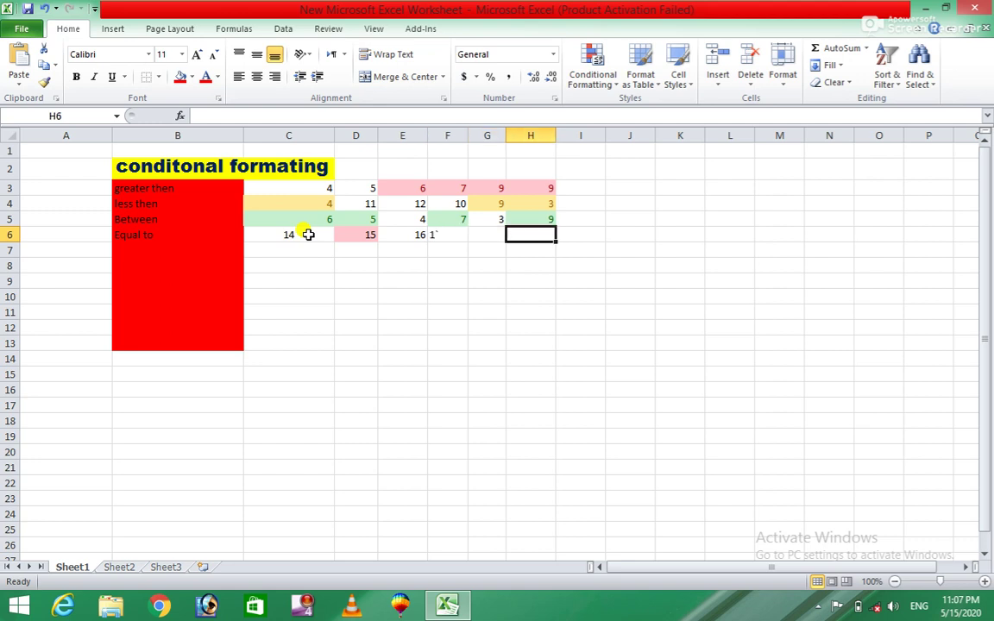
pyautogui.hotkey('shift', 'Tab')
pyautogui.write('1')
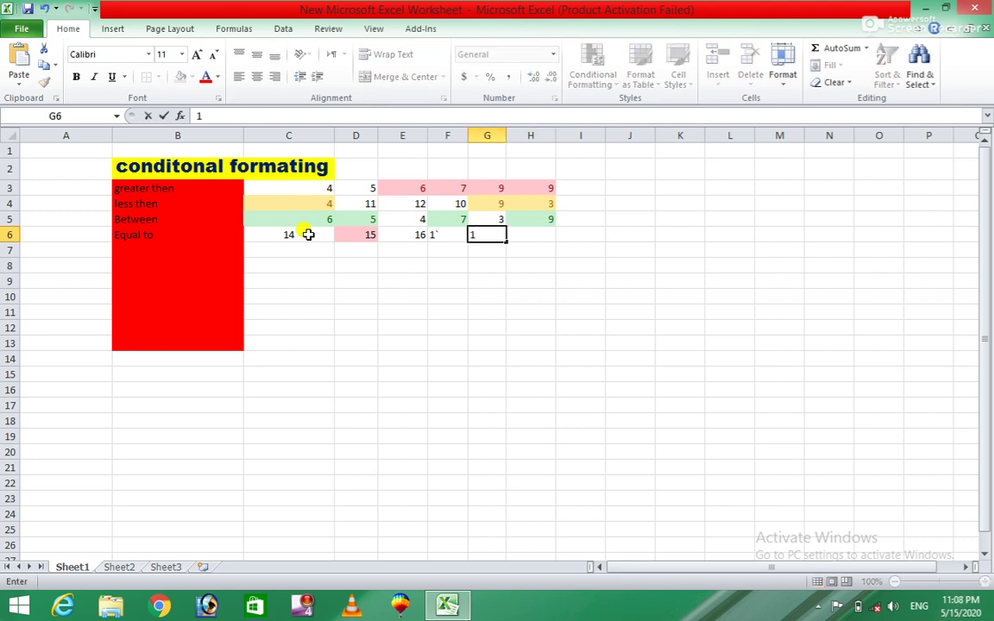
pyautogui.press('Tab')
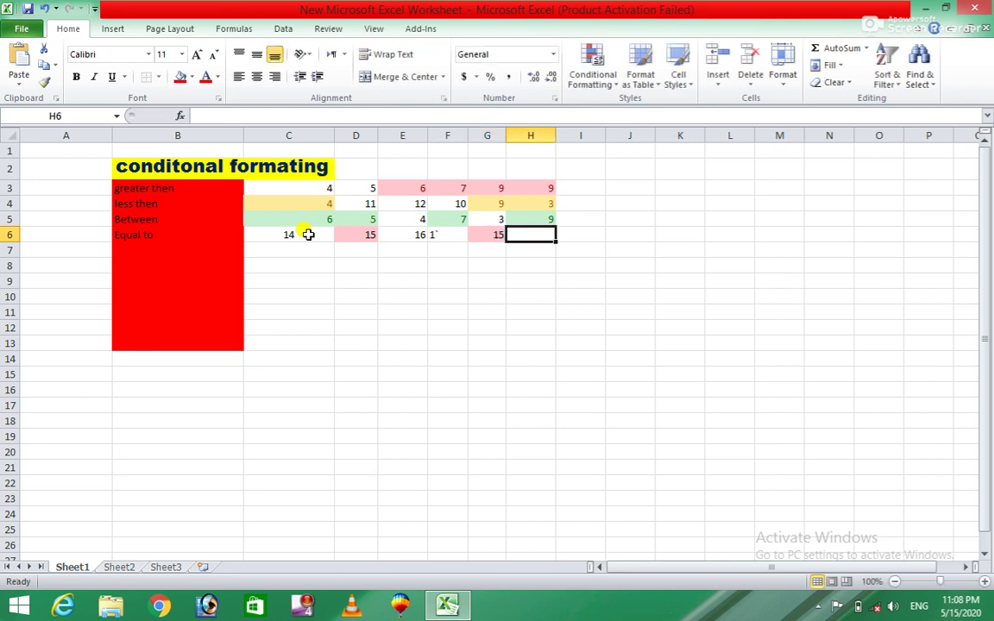
pyautogui.write('14')
pyautogui.press('Tab')
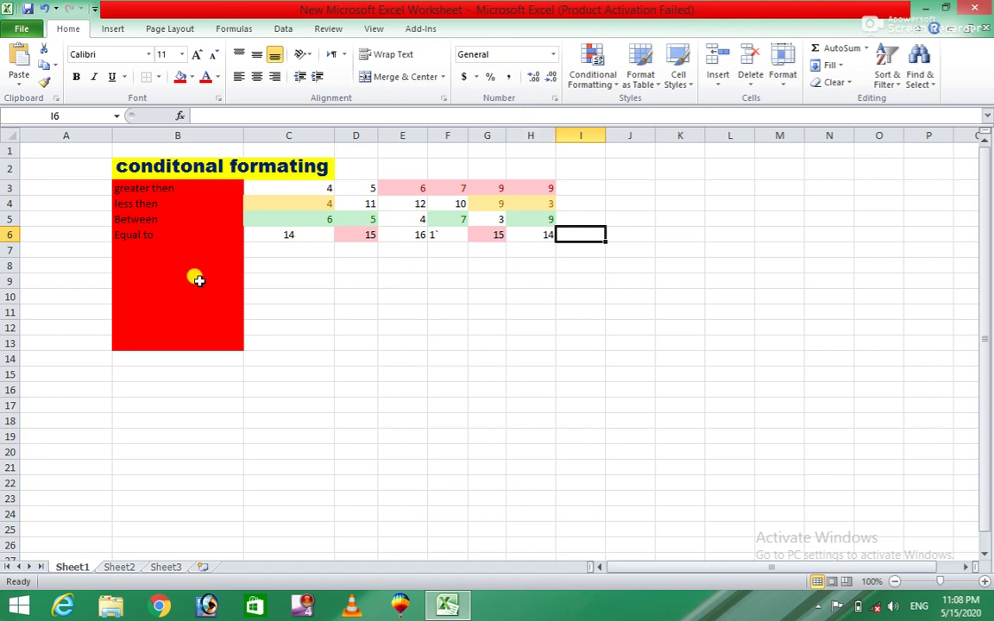
pyautogui.click(145, 248)
# - After browsing the Top/Bottom Rules menu, label cell B7 'text that contain'
pyautogui.click(594, 77)
pyautogui.moveTo(642, 110)
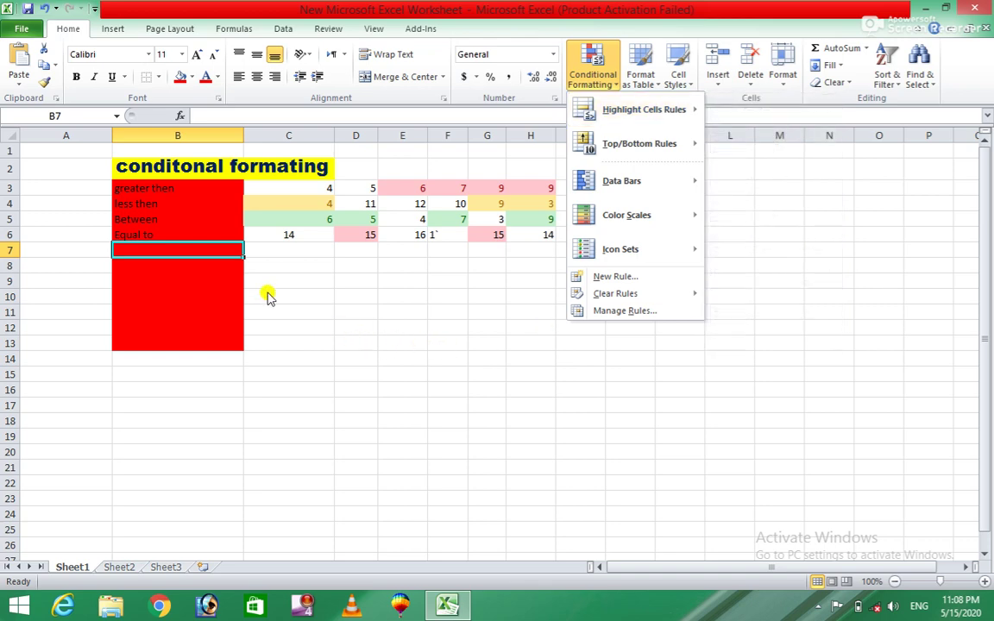
pyautogui.press('t')
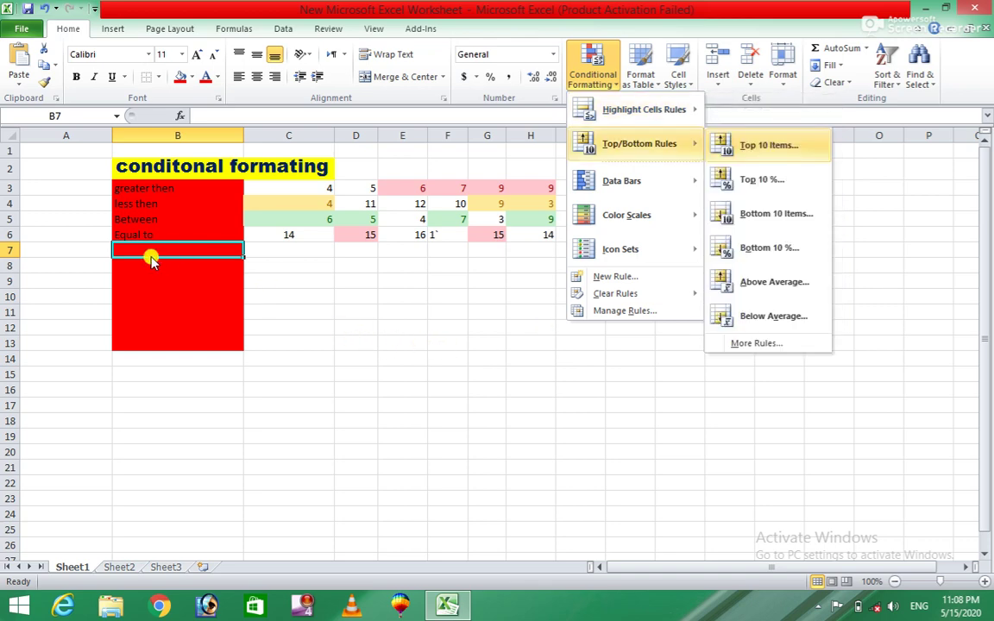
pyautogui.click(148, 252)
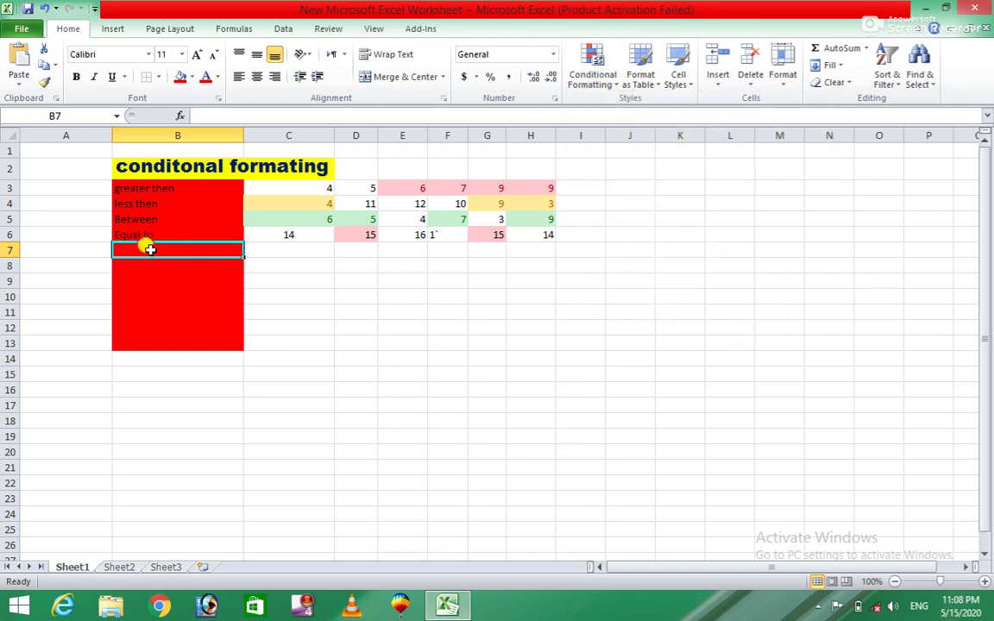
pyautogui.write('text that contain')
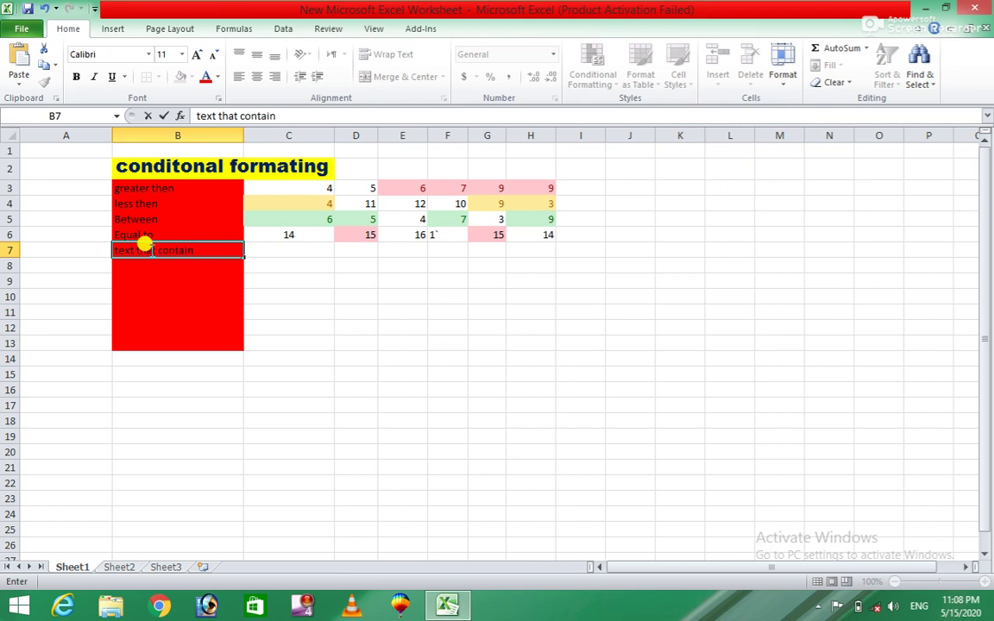
# - Apply a Text That Contains 'abc' rule with Red Text to C7:G7
pyautogui.moveTo(265, 251); pyautogui.dragTo(525, 248)
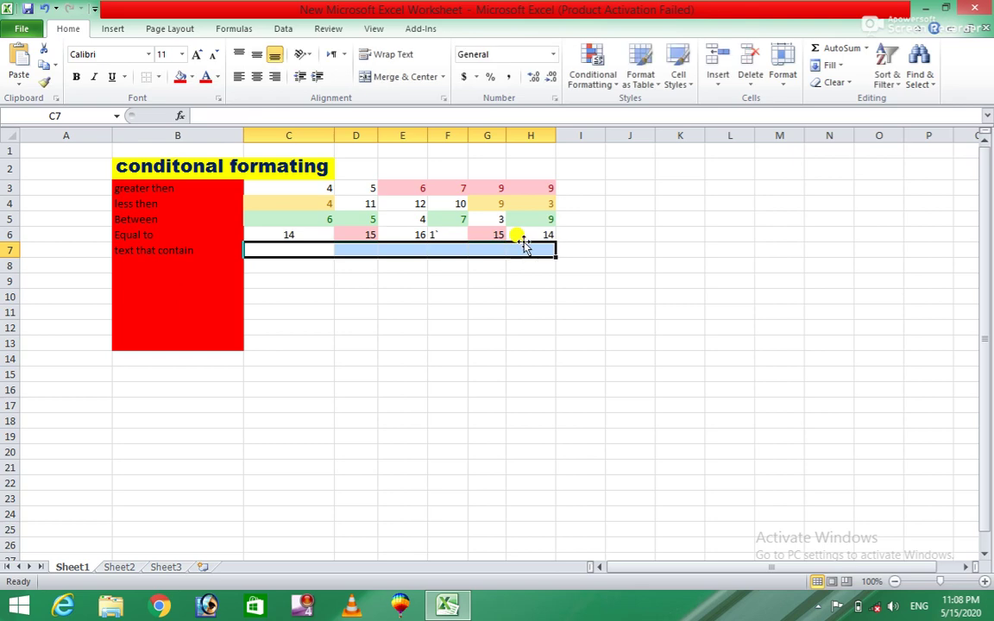
pyautogui.click(608, 86)
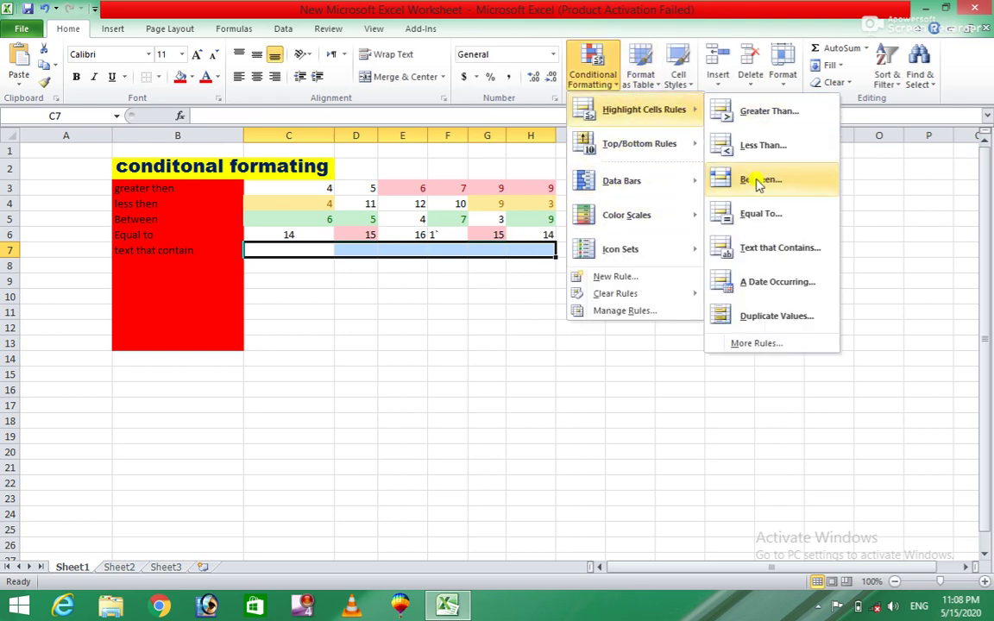
pyautogui.click(741, 248)
pyautogui.write('abc')
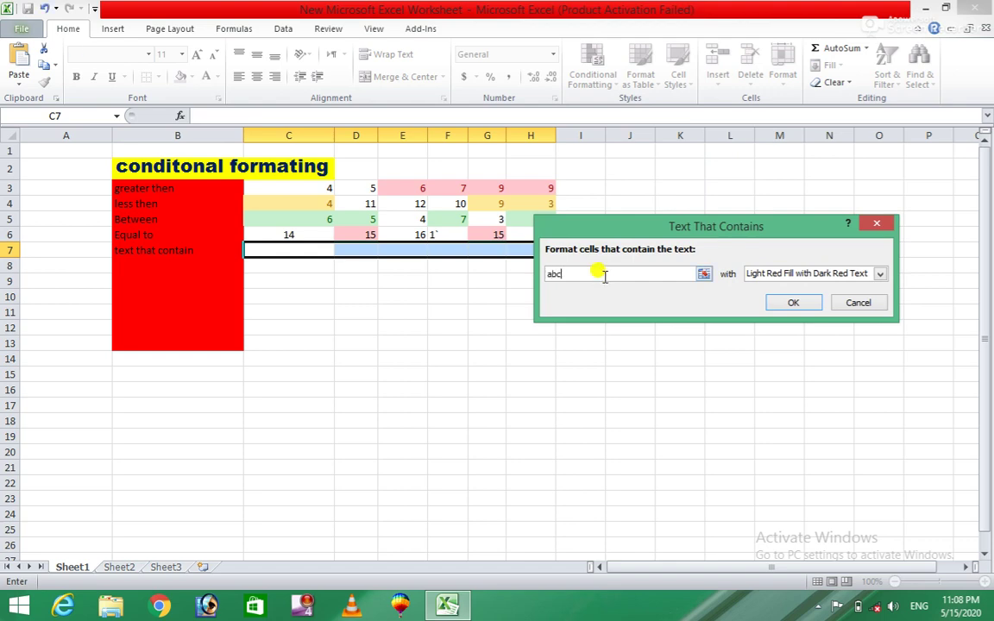
pyautogui.click(878, 274)
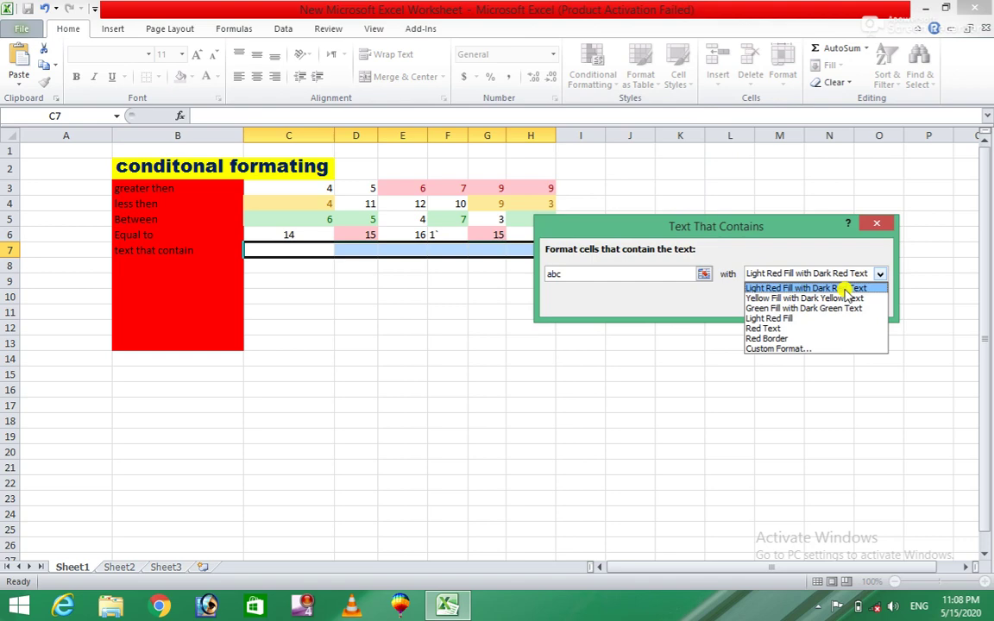
pyautogui.click(765, 328)
pyautogui.click(799, 305)
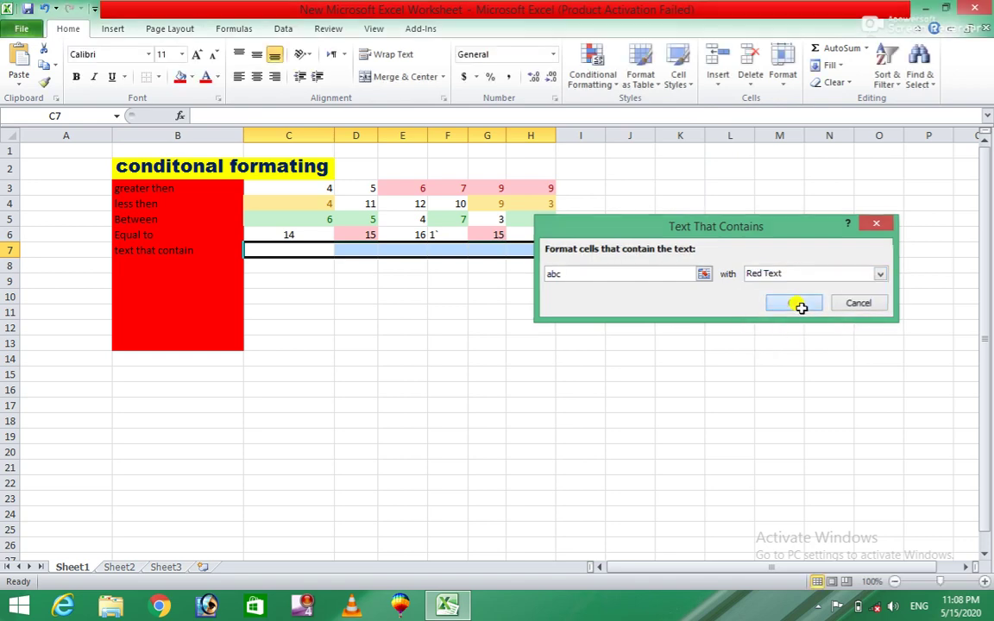
# - Enter ab, abc, sde and abc across C7:F7
pyautogui.click(563, 297)
pyautogui.click(306, 251)
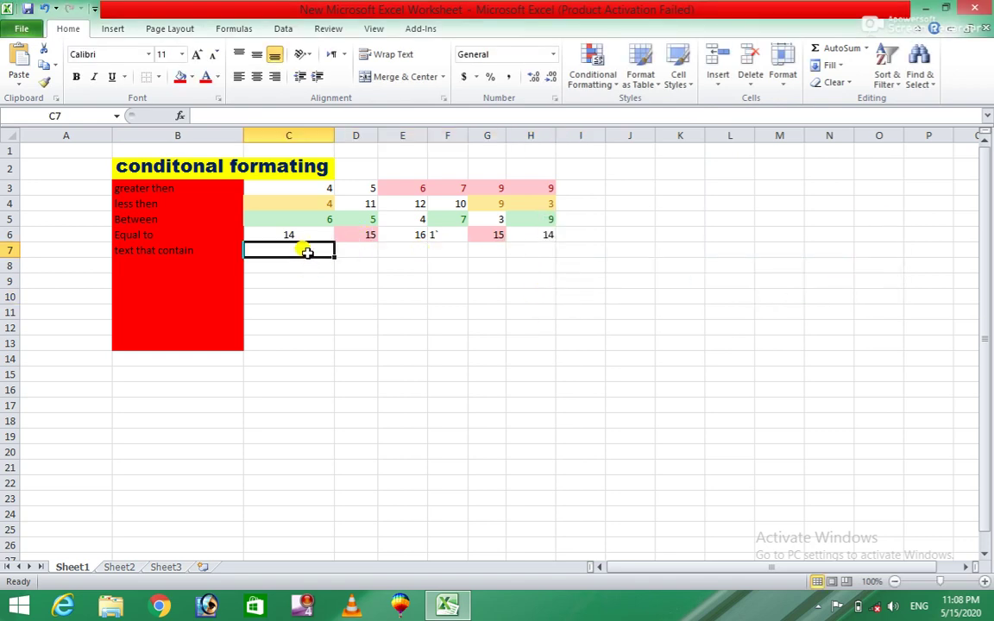
pyautogui.write('ab')
pyautogui.press('Tab')
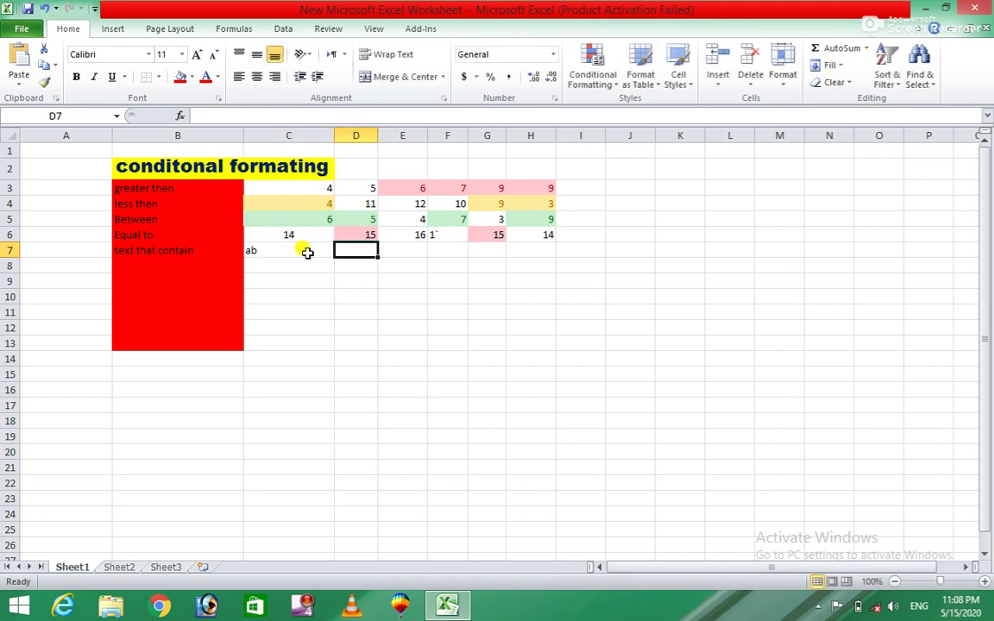
pyautogui.write('abc')
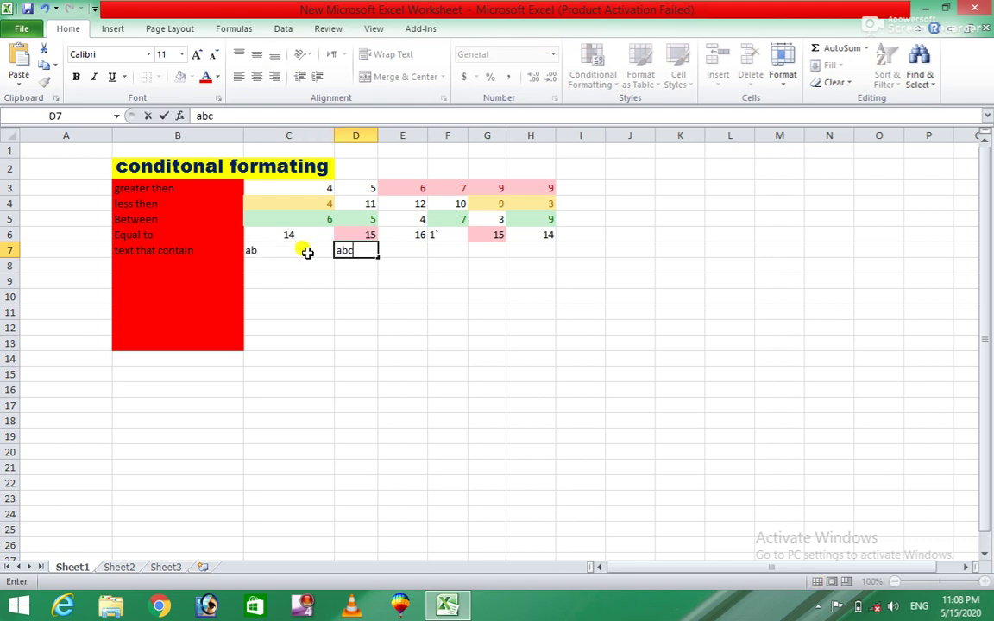
pyautogui.press('Tab')
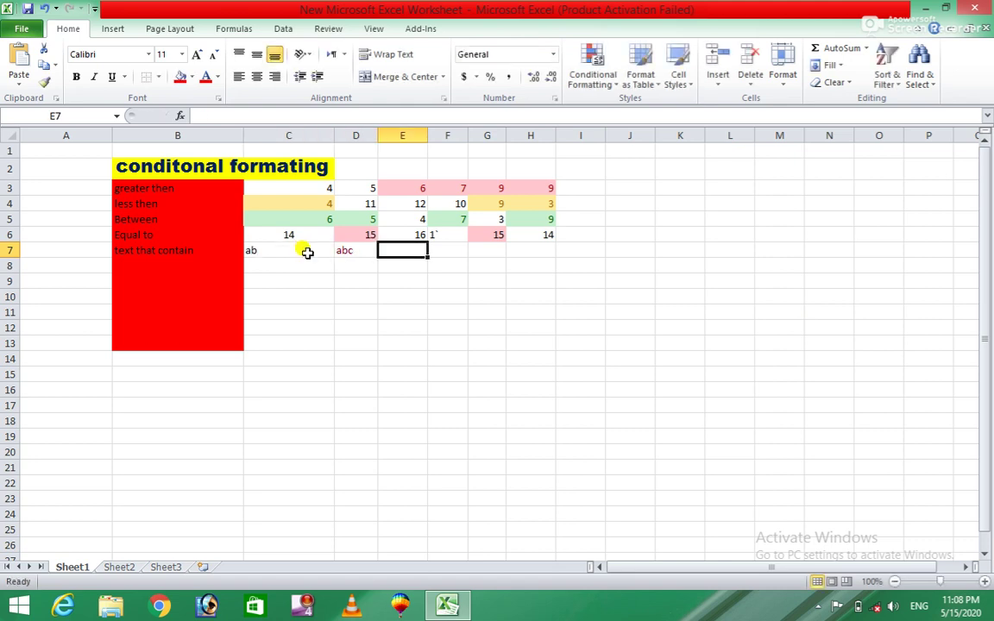
pyautogui.write('sde')
pyautogui.press('Tab')
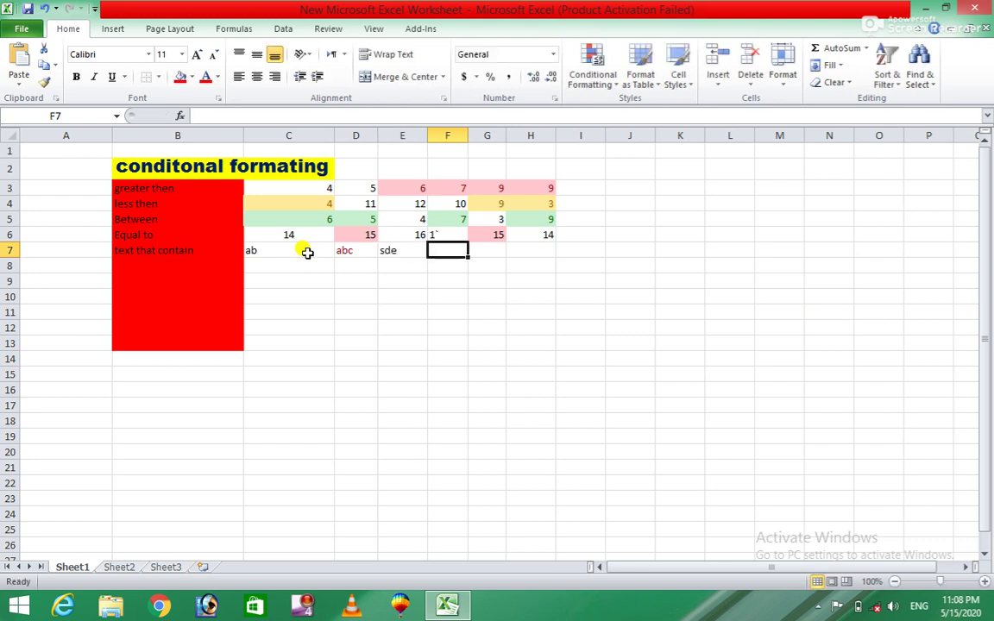
pyautogui.write('abc')
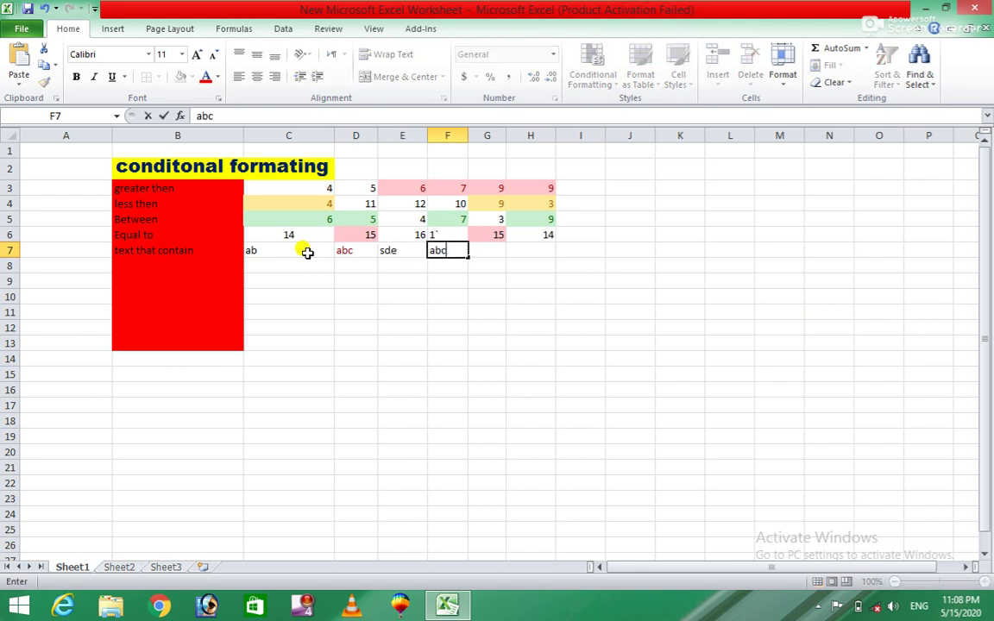
pyautogui.press('Tab')
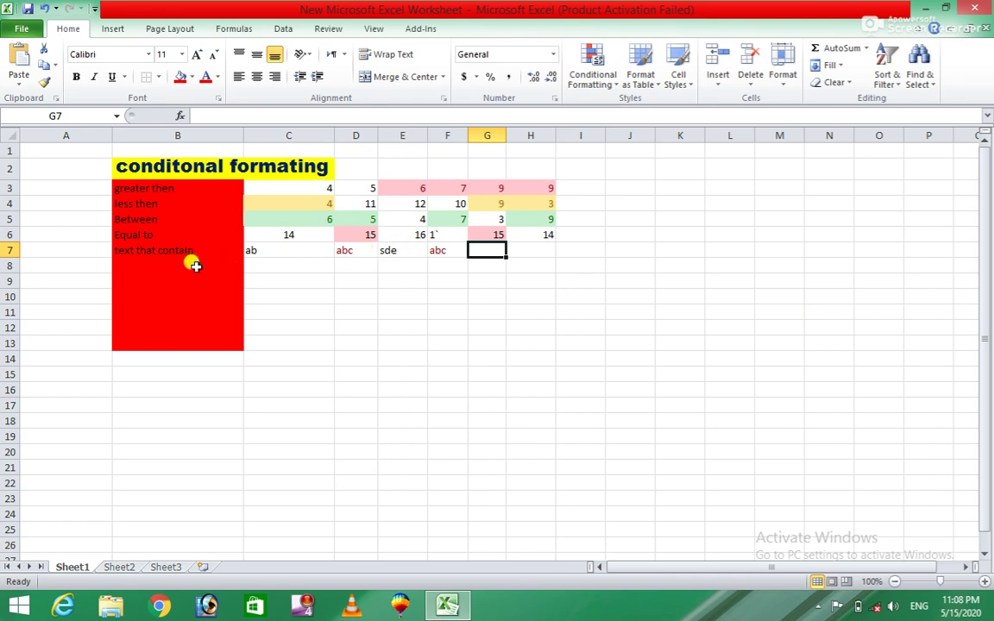
# - Fill B16:I16 with the standard green, then select the block B17:I25
pyautogui.click(612, 82)
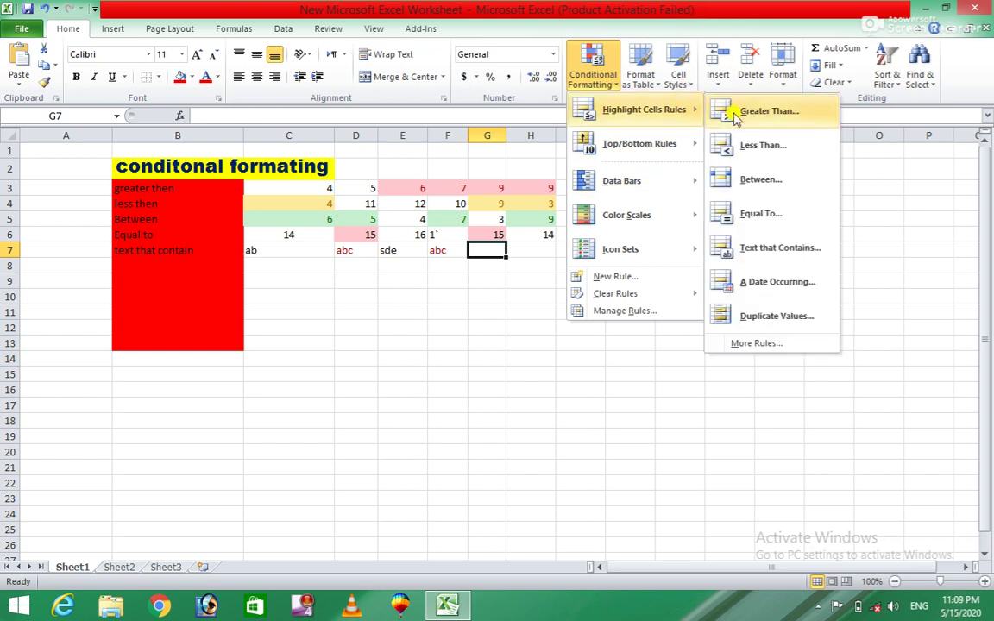
pyautogui.moveTo(643, 109)
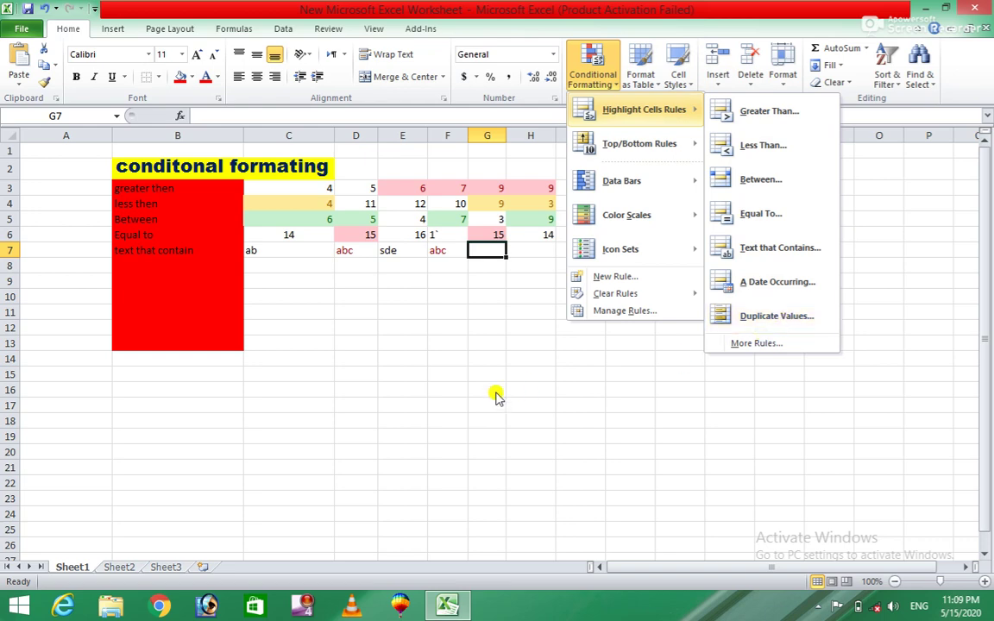
pyautogui.click(439, 399)
pyautogui.click(447, 342)
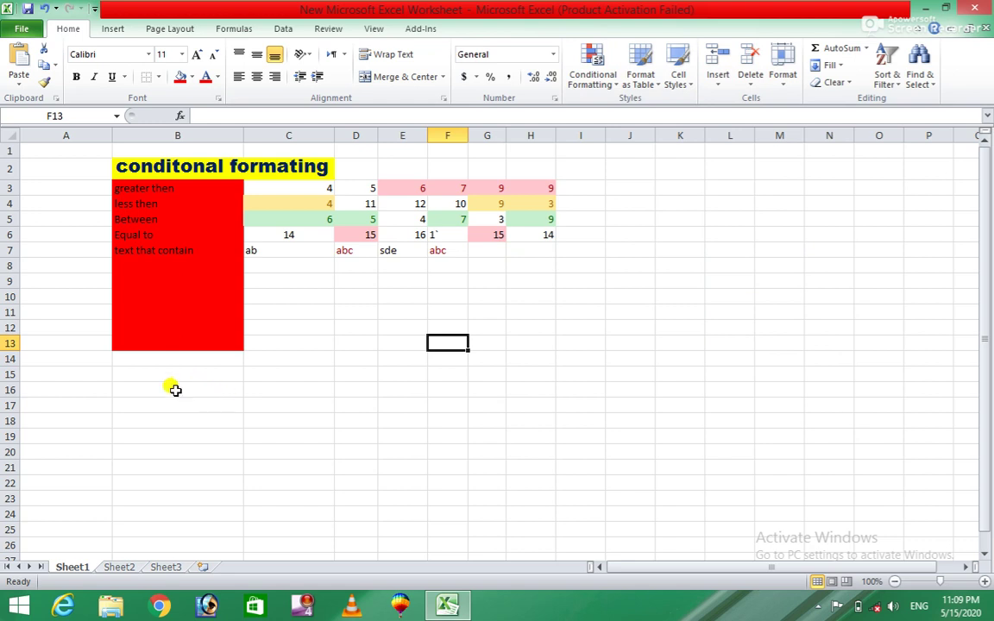
pyautogui.moveTo(173, 388)
pyautogui.mouseDown()
pyautogui.moveTo(601, 416)
pyautogui.moveTo(591, 393)
pyautogui.mouseUp()
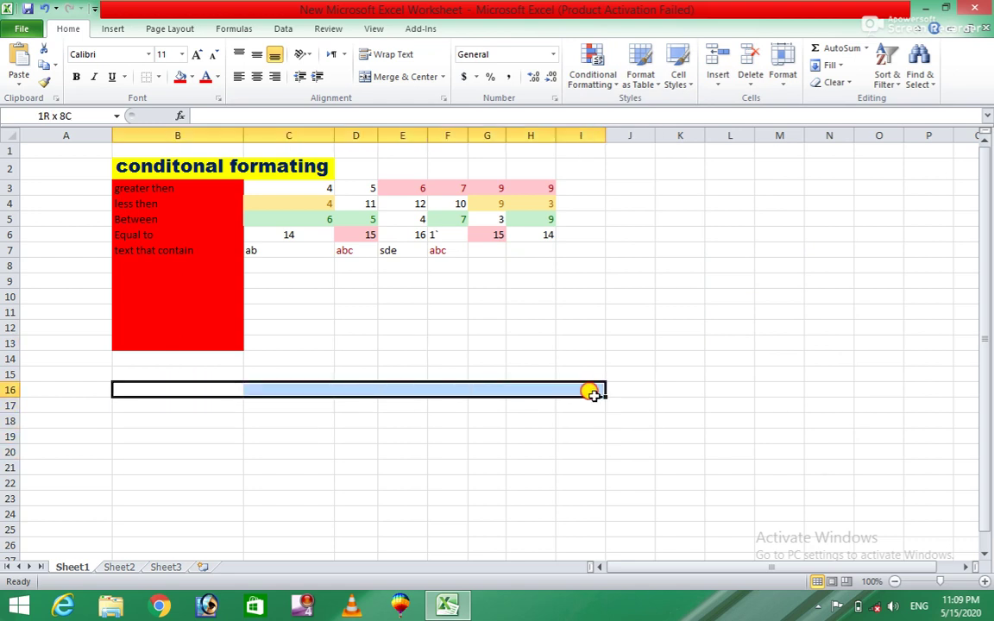
pyautogui.click(192, 77)
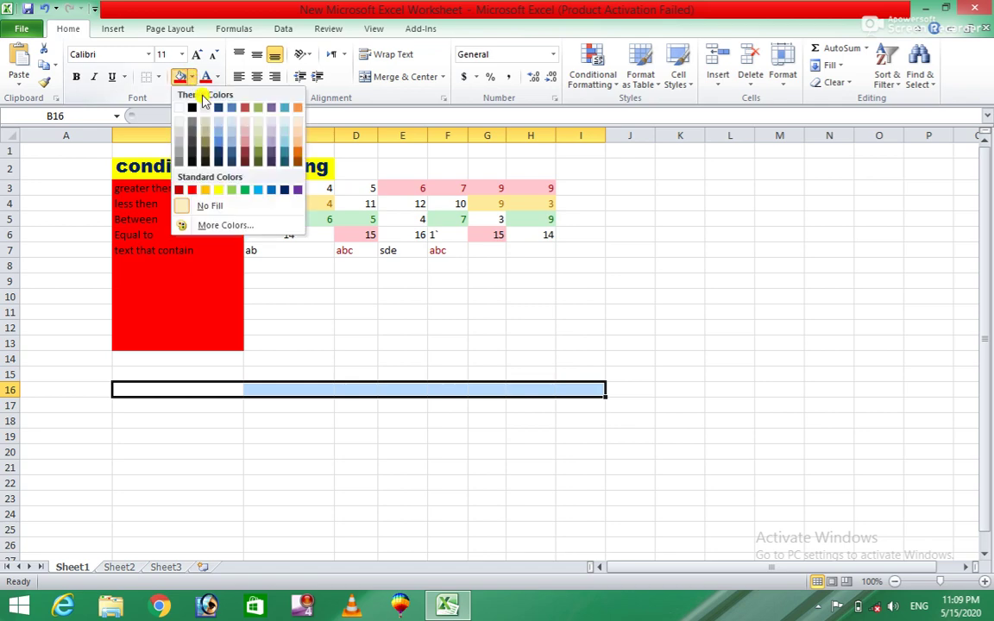
pyautogui.click(244, 191)
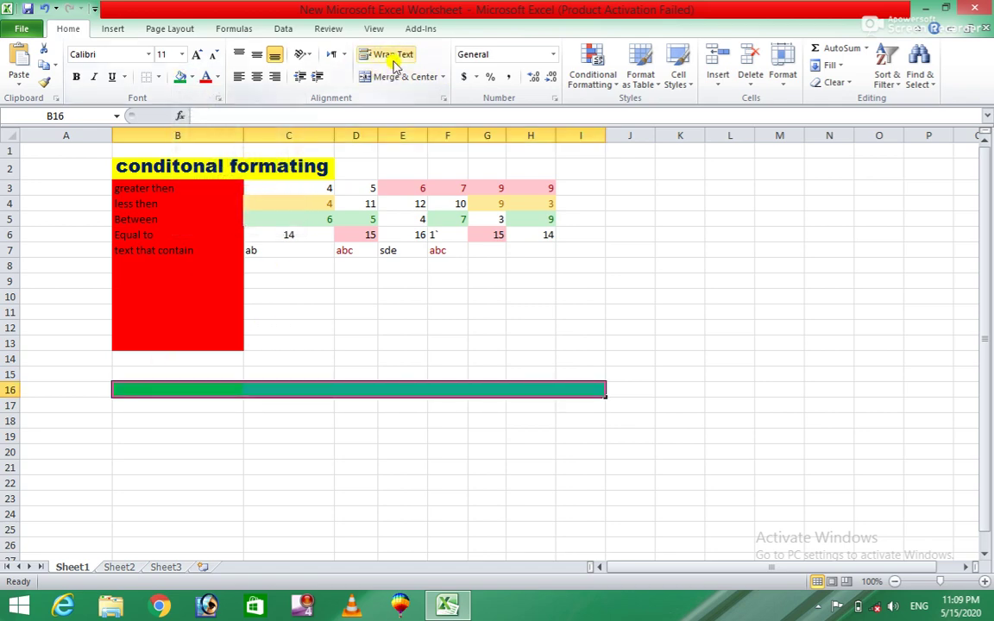
pyautogui.click(207, 449)
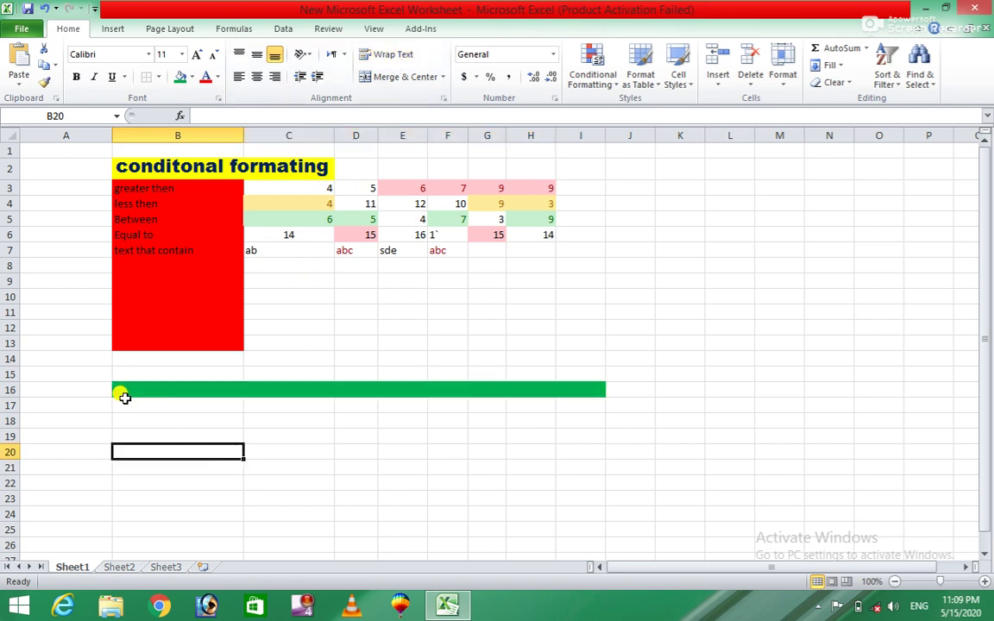
pyautogui.moveTo(138, 407)
pyautogui.mouseDown()
pyautogui.moveTo(553, 527)
pyautogui.moveTo(579, 525)
pyautogui.mouseUp()
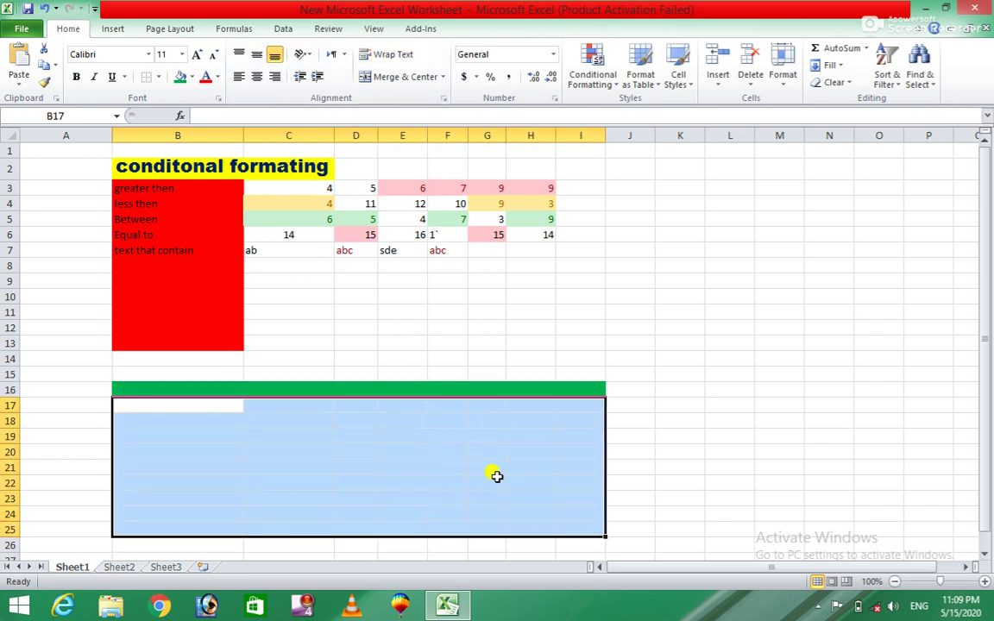
# - Give B17:I25 a light fill colour and All Borders gridlines
pyautogui.click(190, 77)
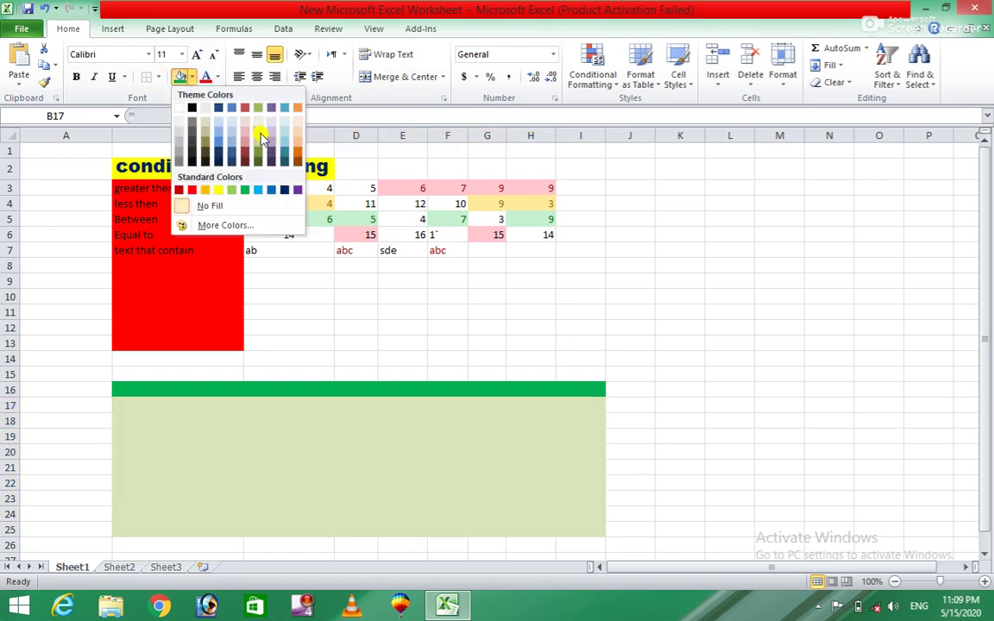
pyautogui.click(984, 174)
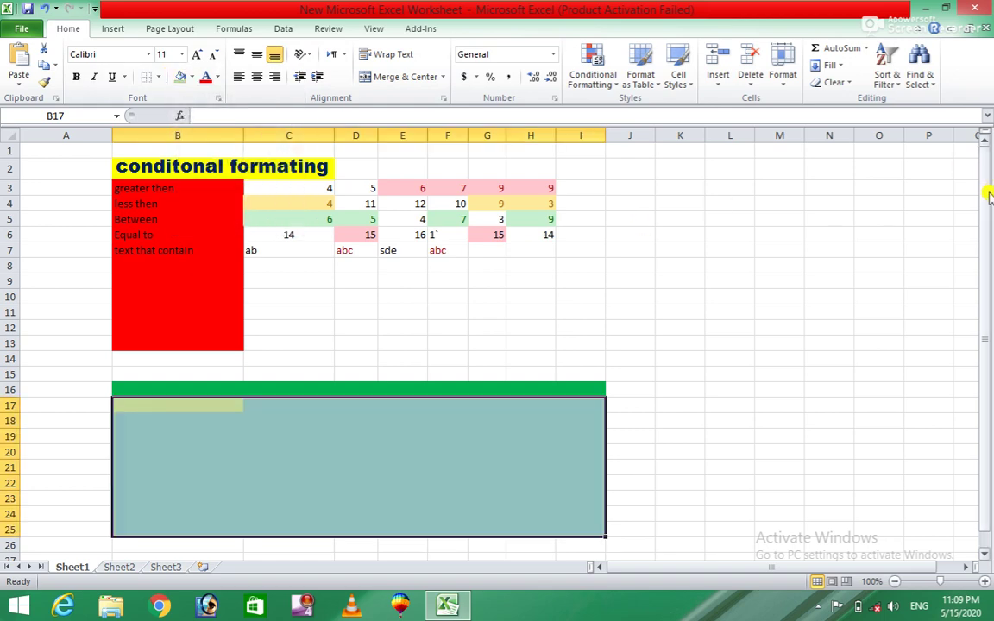
pyautogui.moveTo(984, 175); pyautogui.dragTo(984, 191)
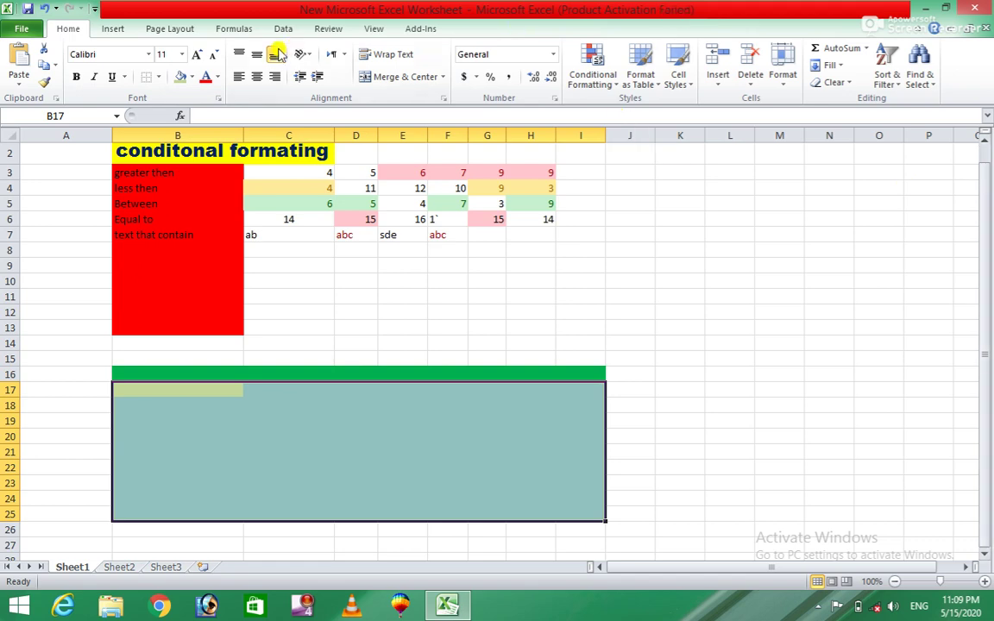
pyautogui.click(158, 77)
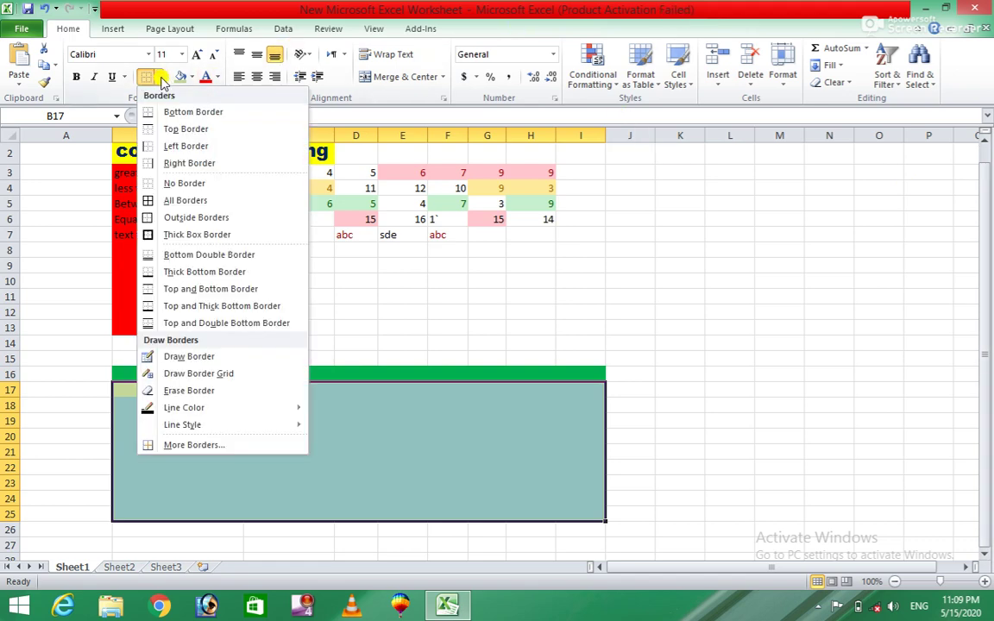
pyautogui.click(168, 200)
pyautogui.click(626, 389)
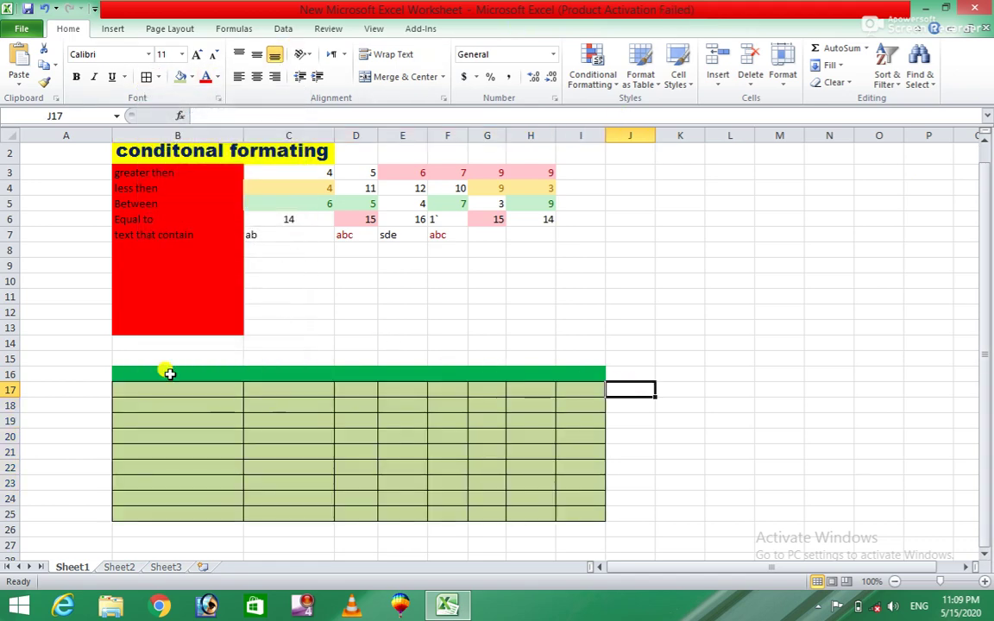
# - Put a Thick Box Border around the whole block B16:I25
pyautogui.moveTo(115, 371); pyautogui.dragTo(553, 511)
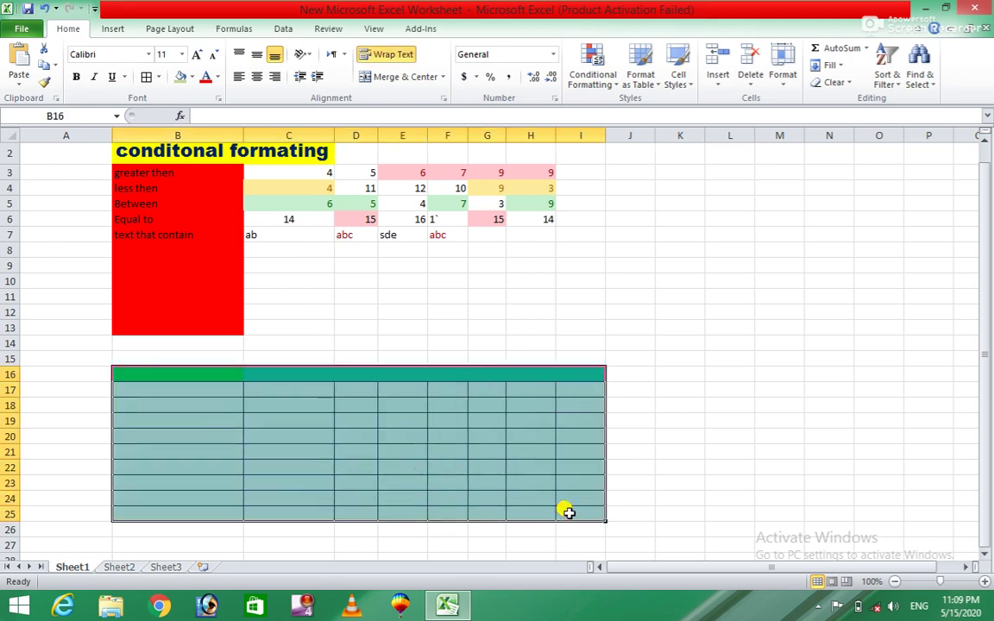
pyautogui.click(158, 77)
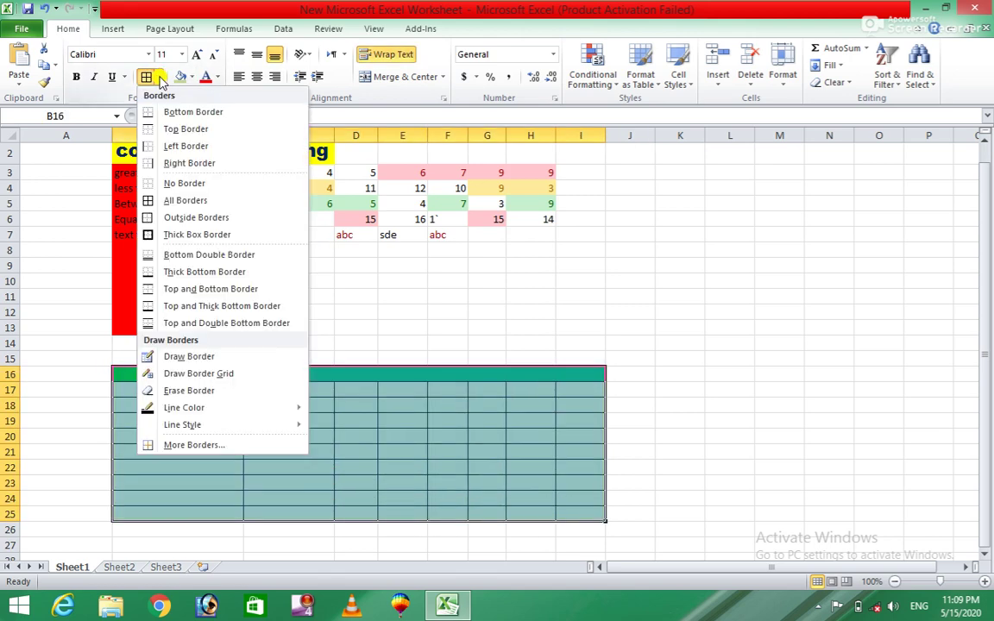
pyautogui.click(149, 233)
pyautogui.click(596, 344)
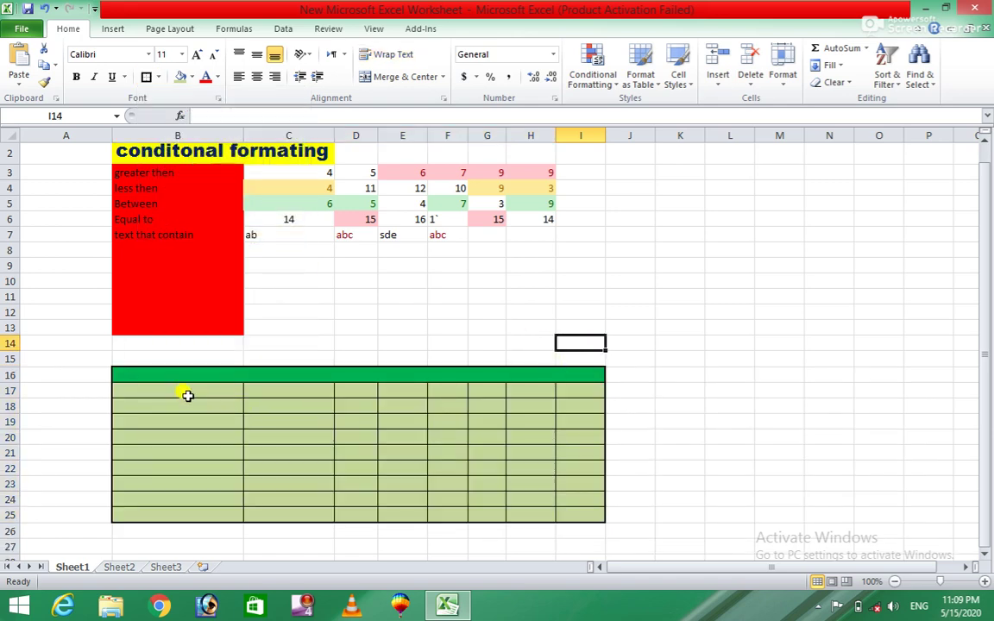
pyautogui.click(181, 388)
pyautogui.moveTo(130, 409); pyautogui.dragTo(572, 406)
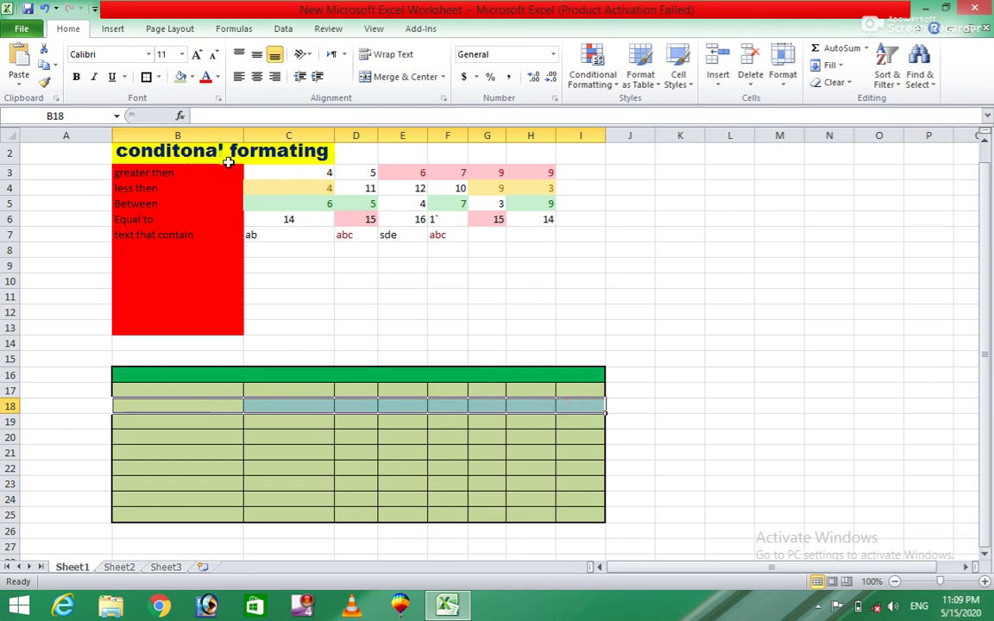
# - Fill rows 18, 20, 22 and 24 across columns B to I light grey
pyautogui.click(193, 78)
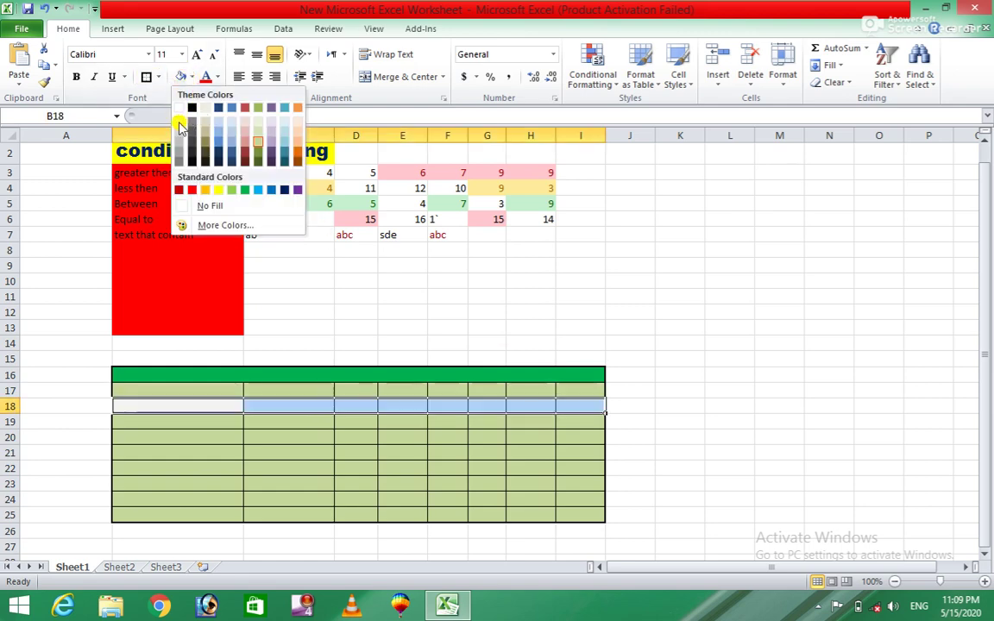
pyautogui.click(180, 127)
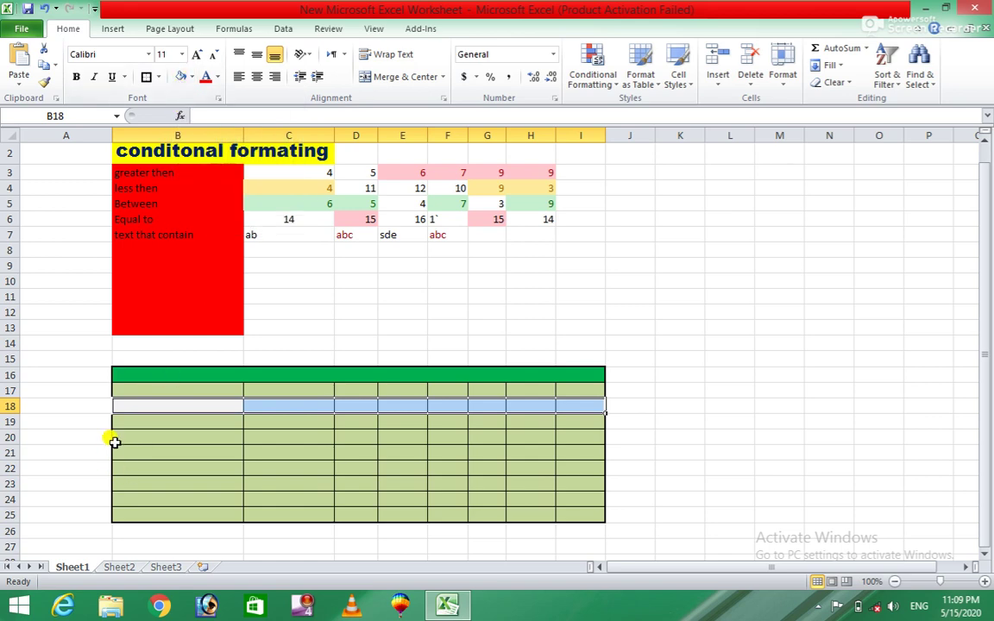
pyautogui.moveTo(121, 437); pyautogui.dragTo(562, 437)
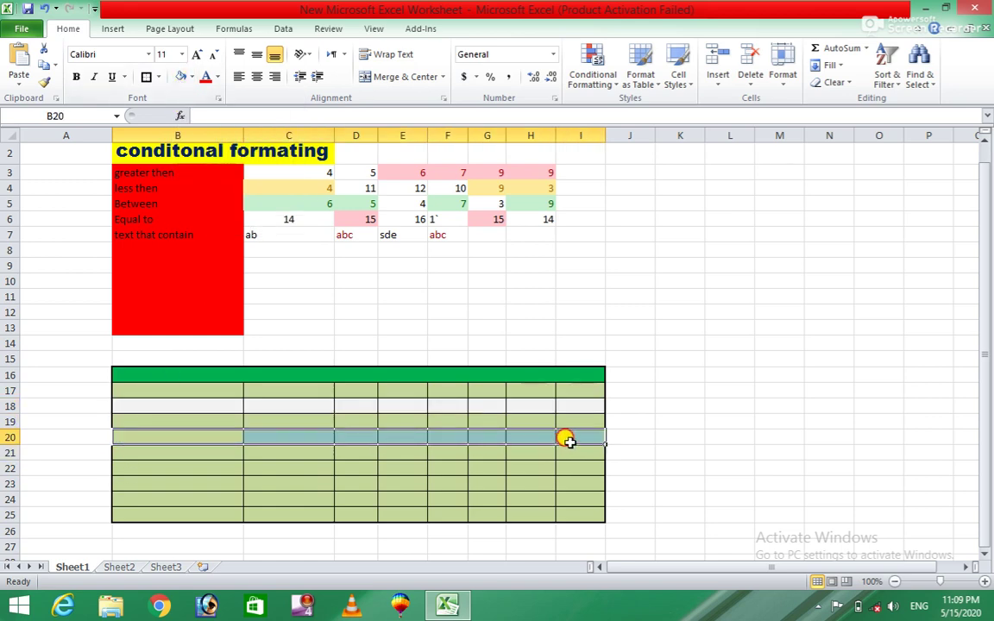
pyautogui.click(181, 78)
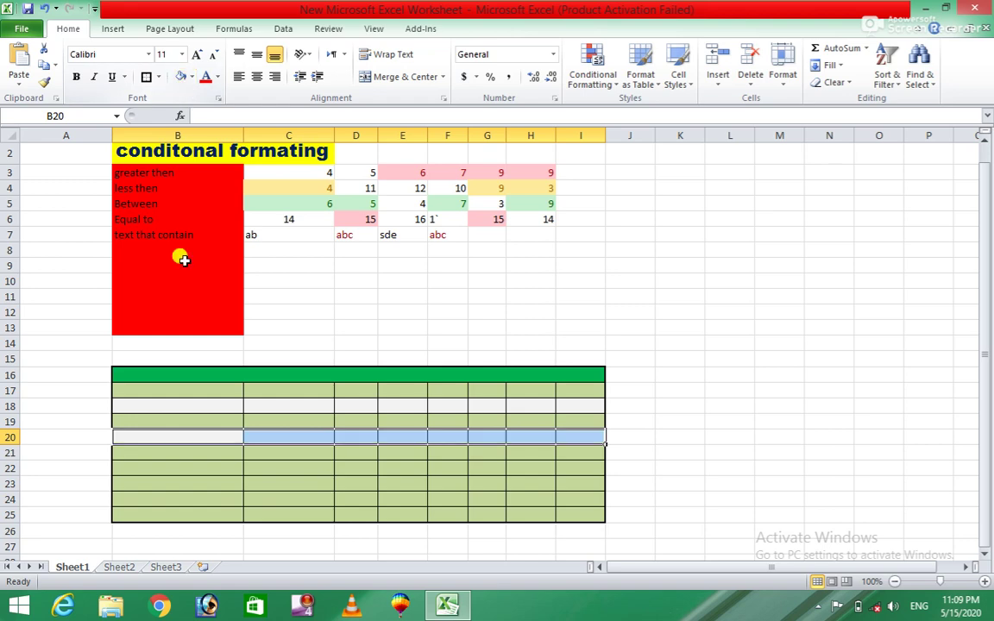
pyautogui.moveTo(119, 471); pyautogui.dragTo(565, 469)
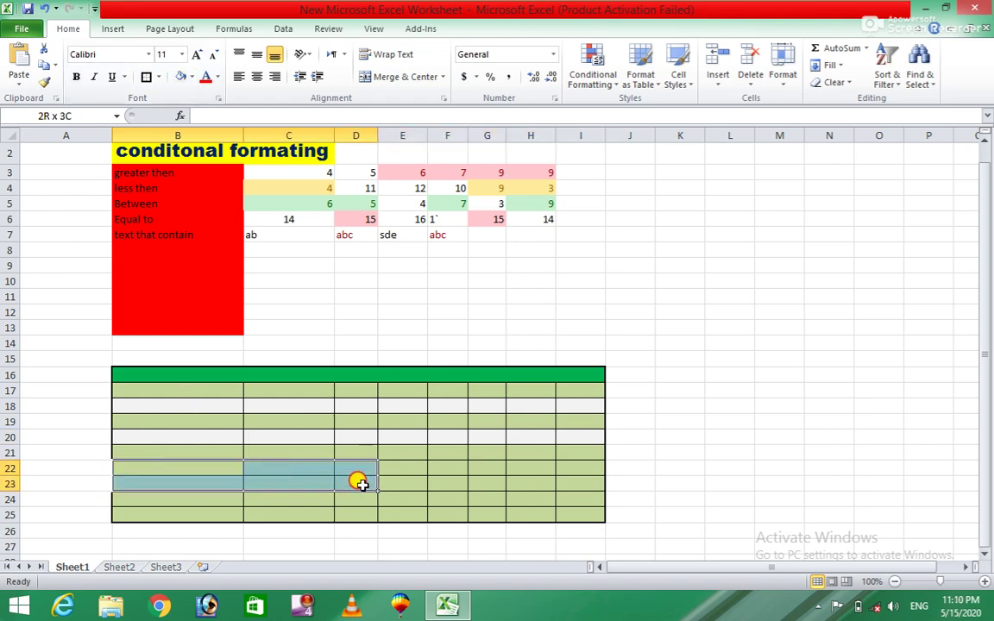
pyautogui.click(179, 77)
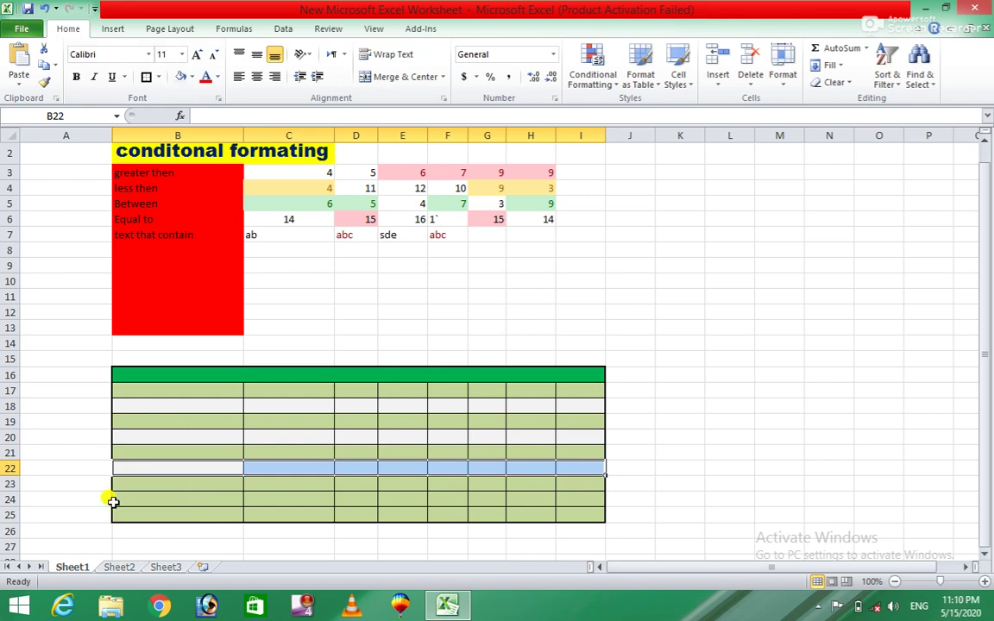
pyautogui.moveTo(117, 500); pyautogui.dragTo(555, 500)
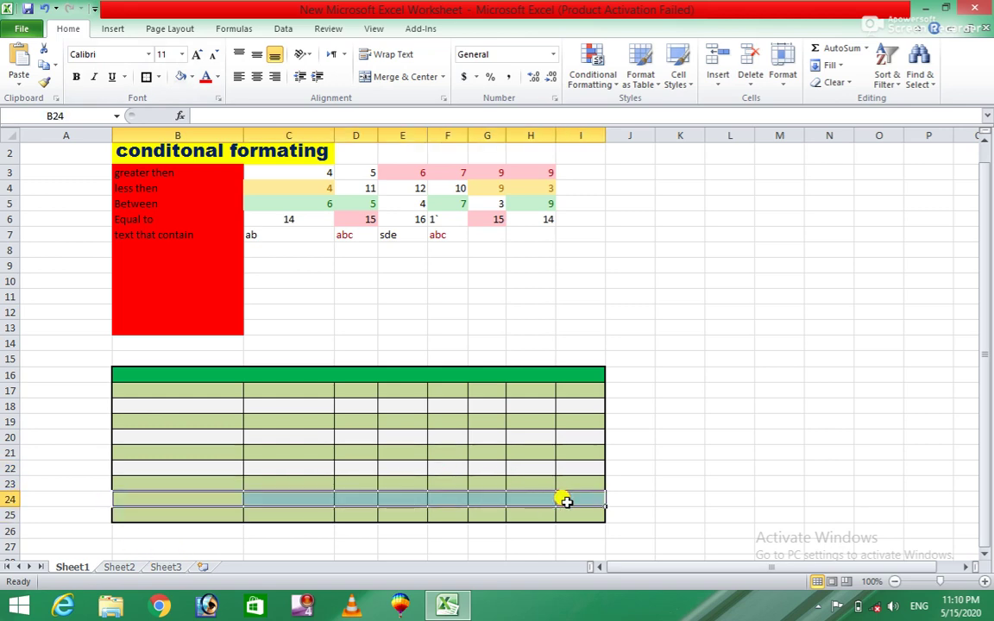
pyautogui.click(181, 77)
pyautogui.click(767, 313)
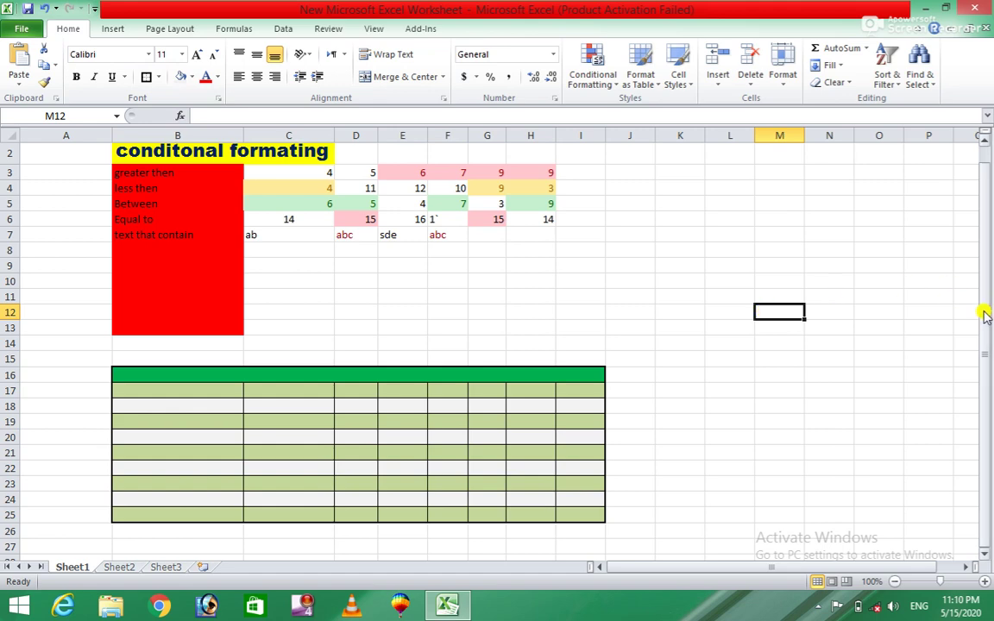
# - Format K16:P23 as a styled table with 'My table has headers' ticked, creating Table1
pyautogui.click(653, 92)
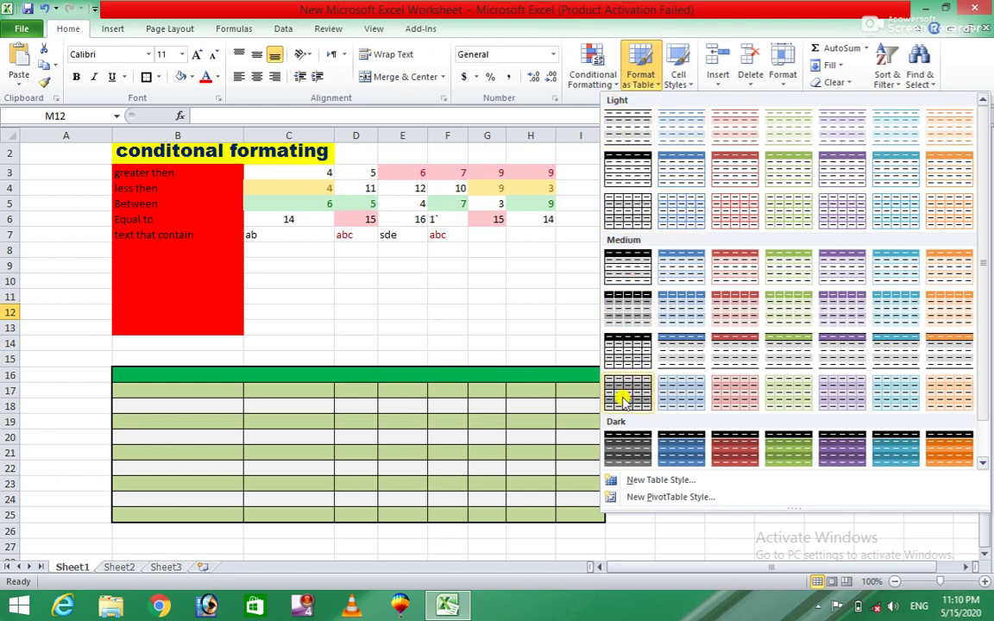
pyautogui.click(516, 312)
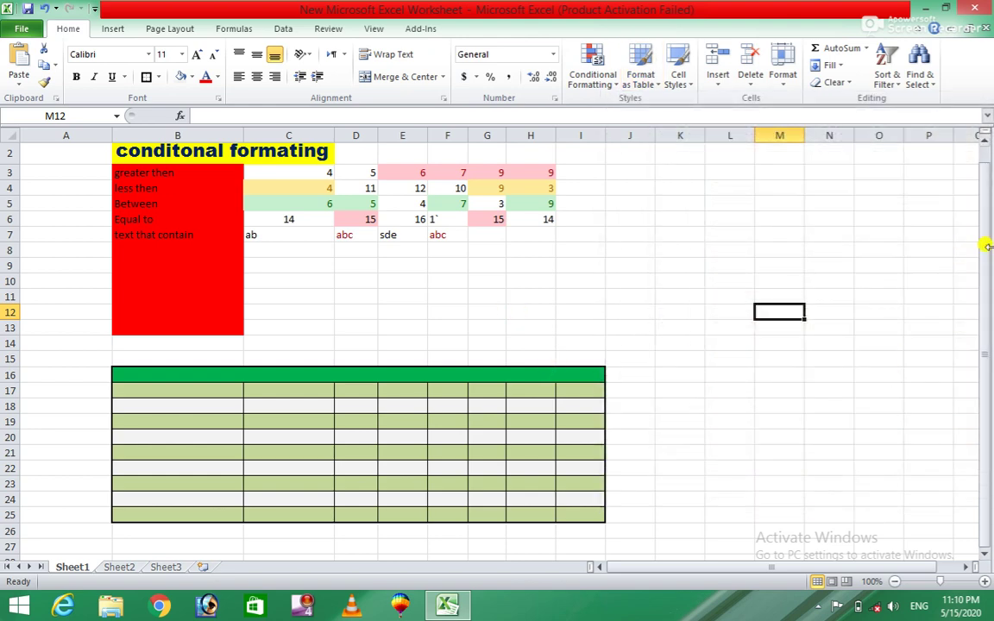
pyautogui.moveTo(984, 250); pyautogui.dragTo(987, 335)
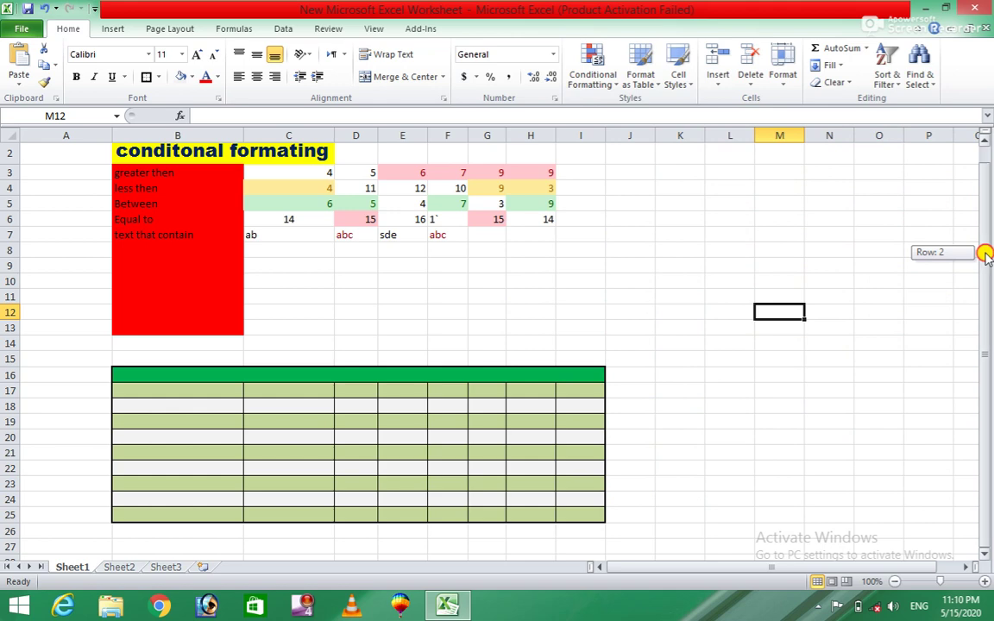
pyautogui.click(732, 341)
pyautogui.click(648, 91)
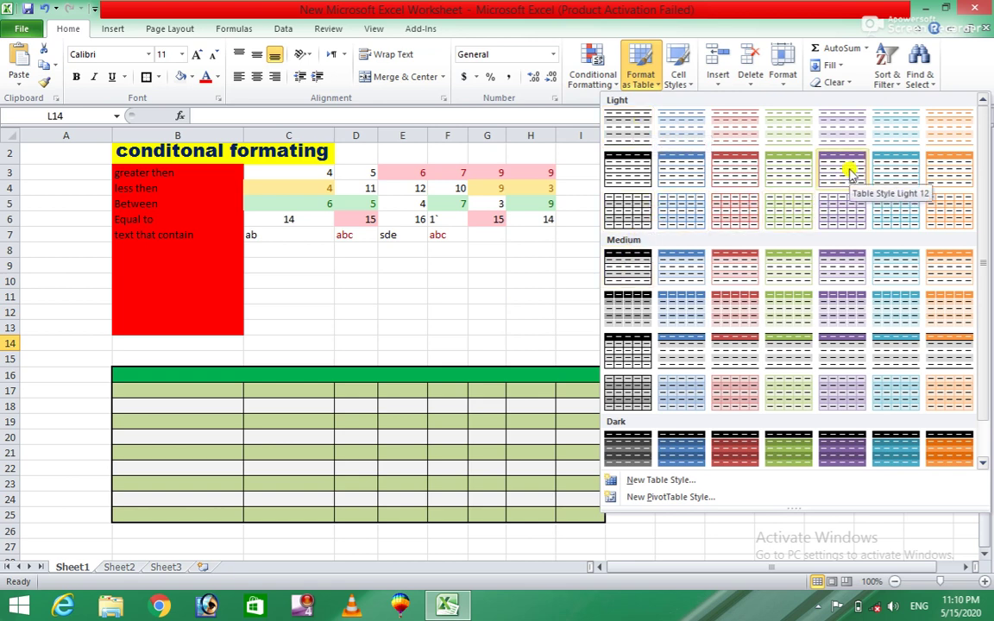
pyautogui.click(628, 170)
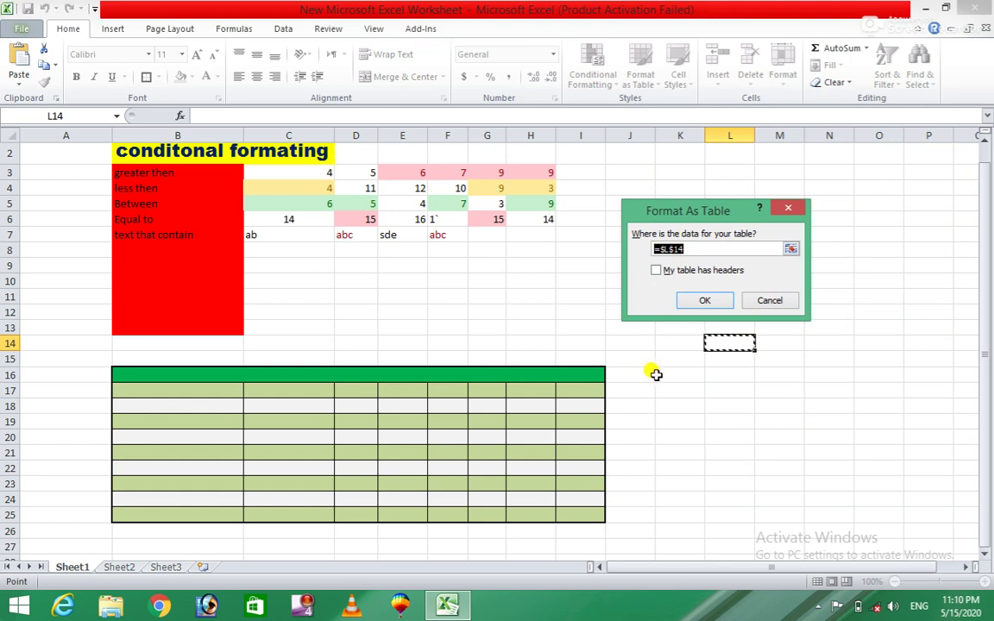
pyautogui.moveTo(655, 375); pyautogui.dragTo(940, 479)
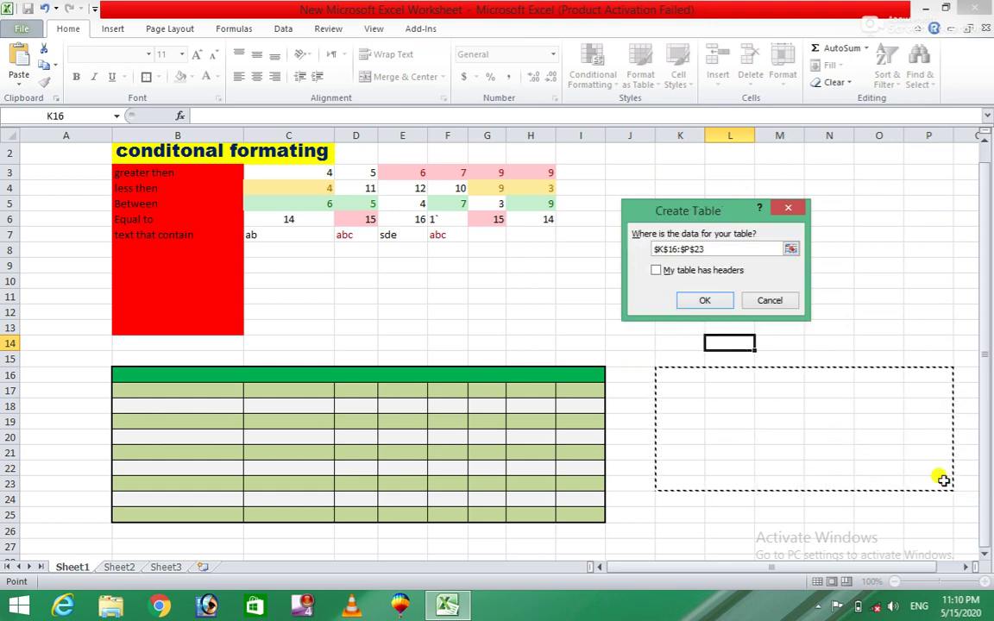
pyautogui.click(654, 271)
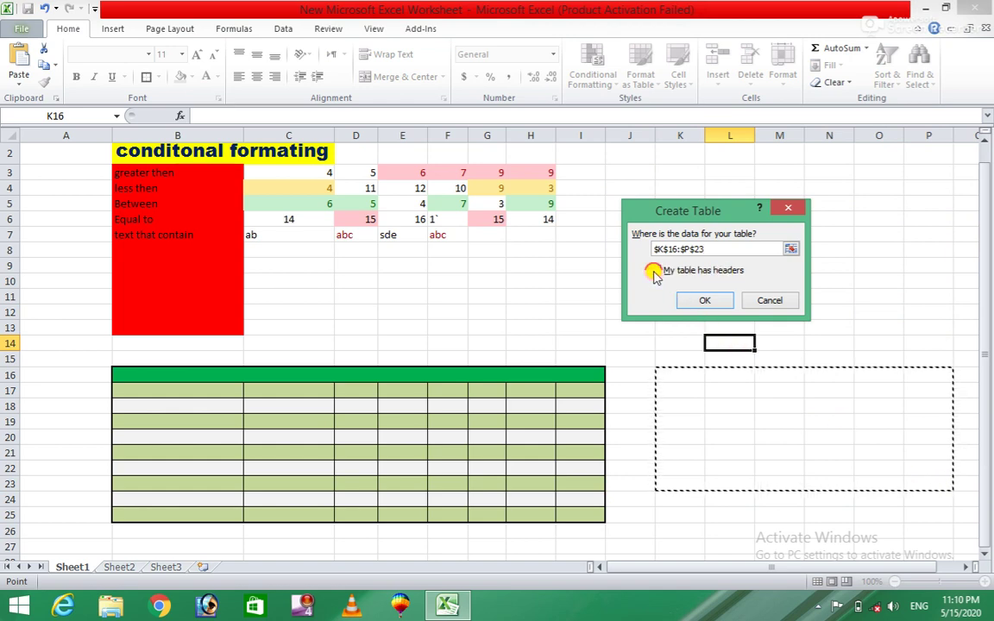
pyautogui.click(702, 300)
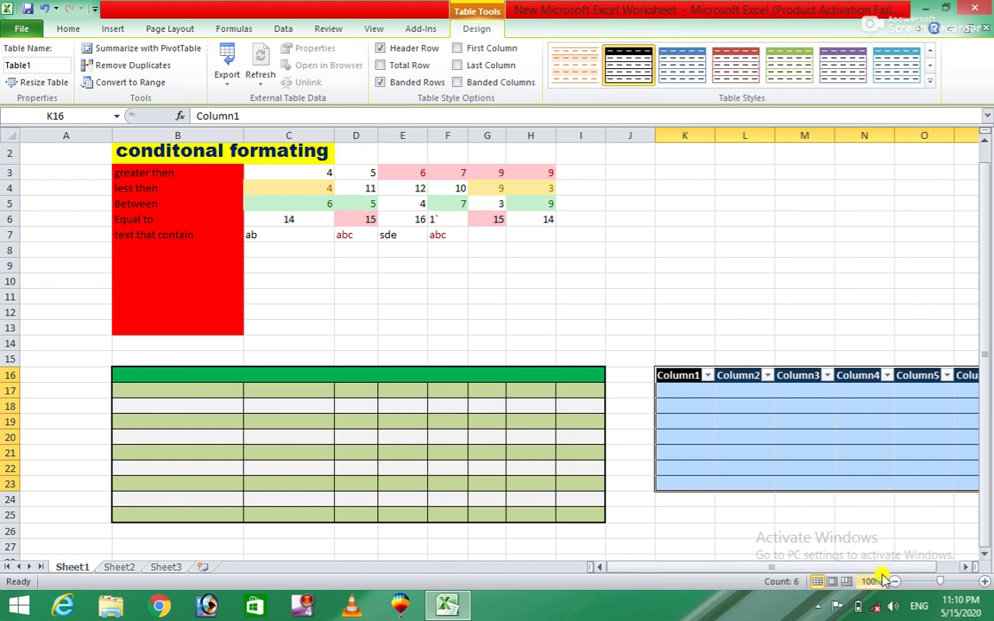
# - Try the orange table style, then apply a dark Medium style with black header and grey bands
pyautogui.moveTo(876, 571); pyautogui.dragTo(938, 572)
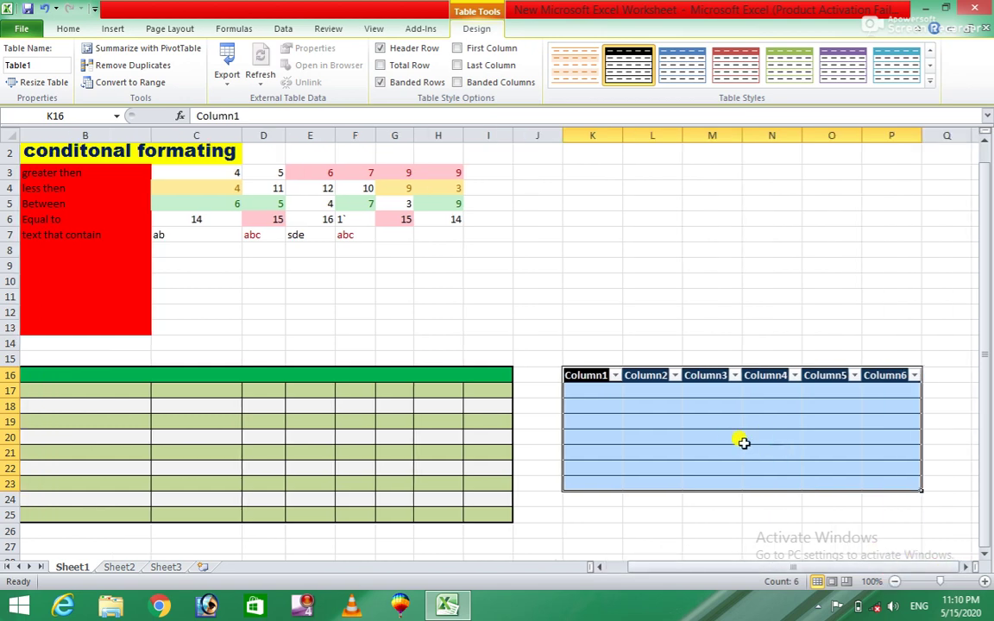
pyautogui.click(573, 66)
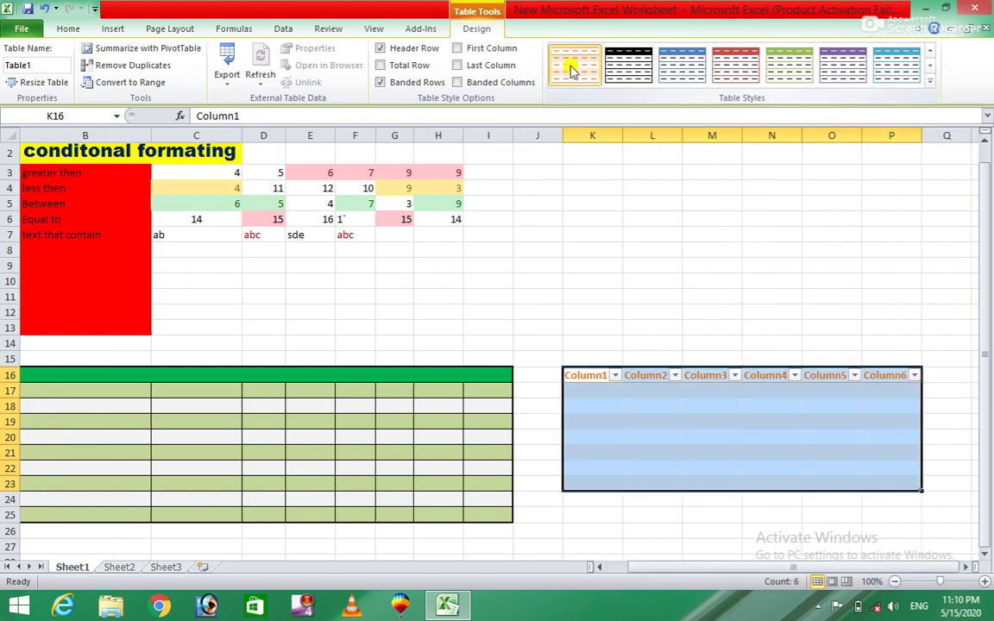
pyautogui.click(929, 82)
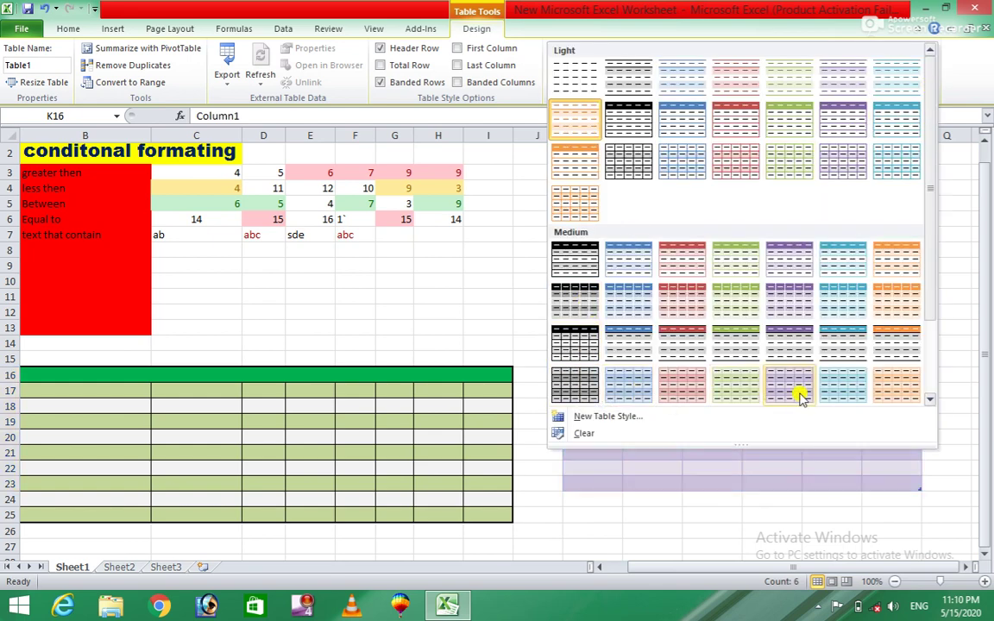
pyautogui.click(572, 291)
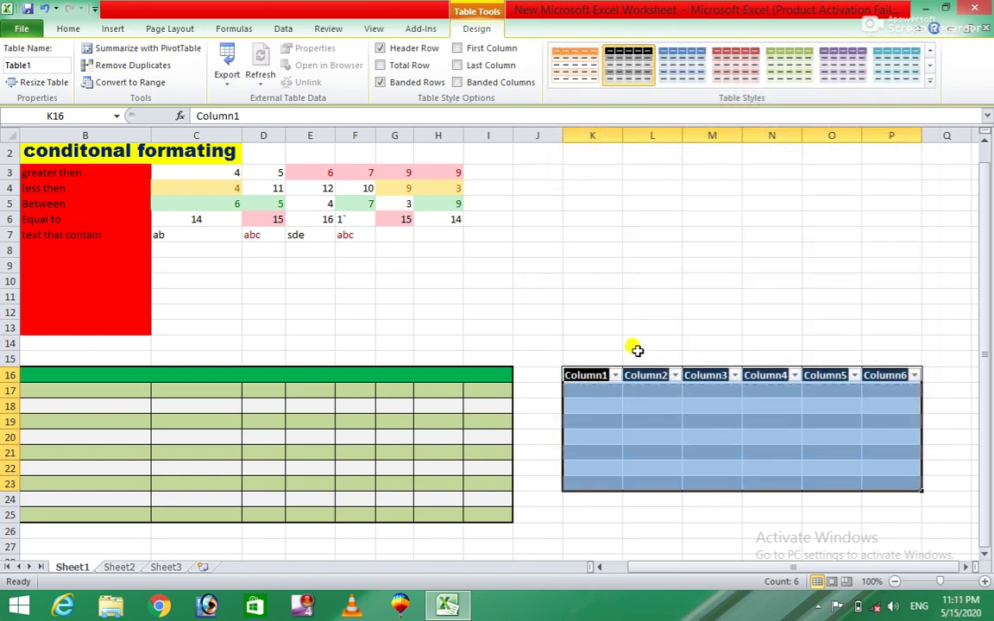
# - Open the Column1 filter options and close them without applying a filter
pyautogui.click(586, 382)
pyautogui.click(614, 376)
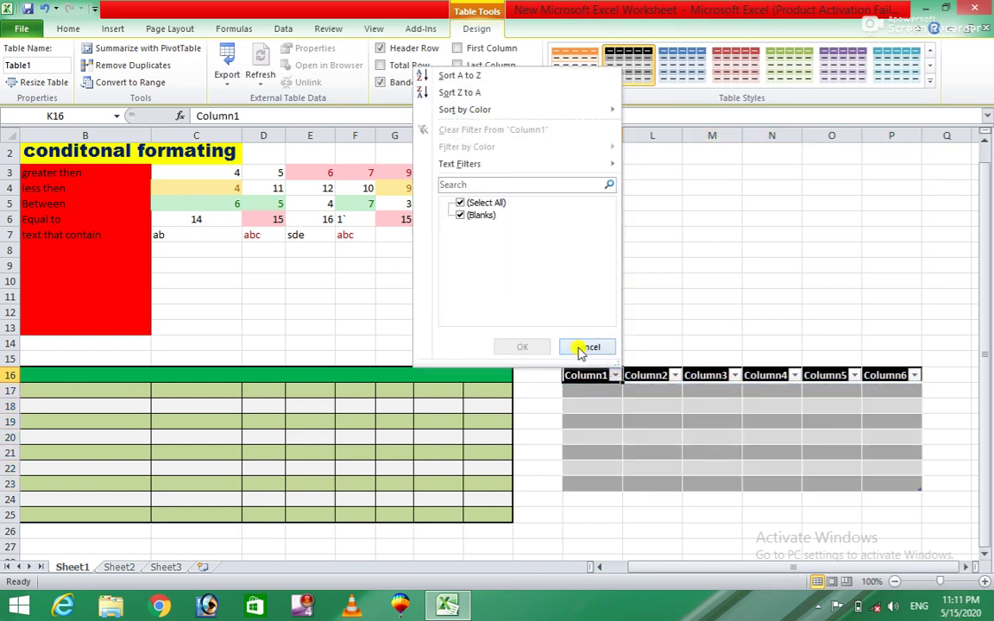
pyautogui.click(579, 348)
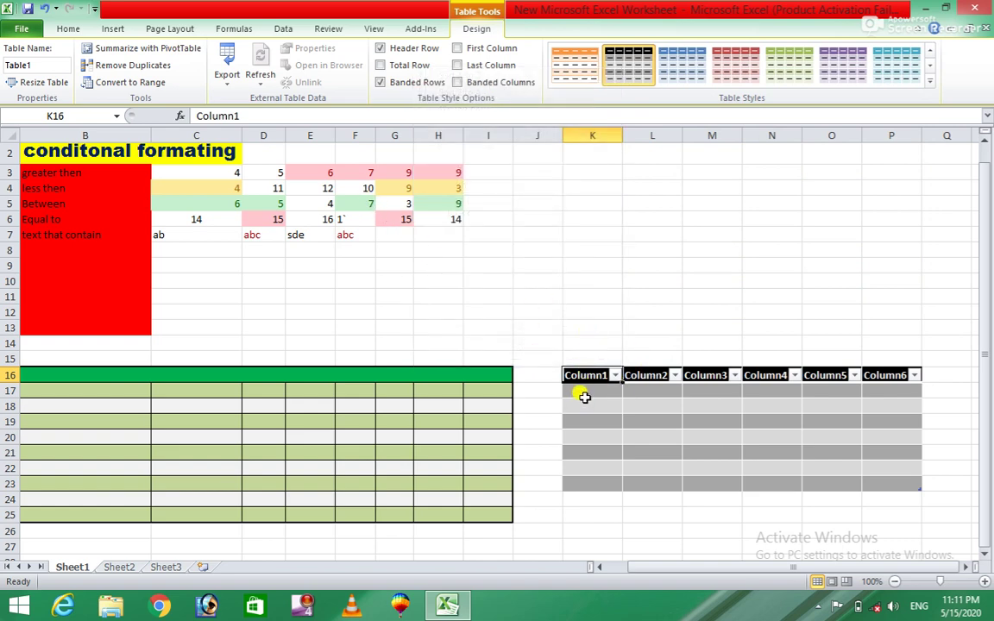
# - Enter 12, ab and cd into Column1 cells K17 to K19
pyautogui.click(584, 396)
pyautogui.write('12')
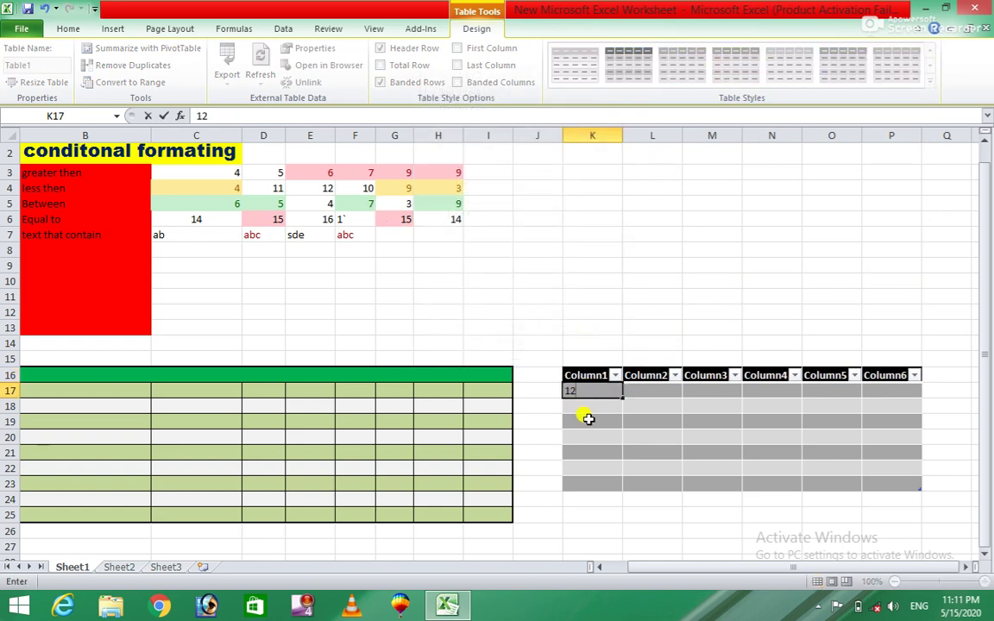
pyautogui.click(587, 409)
pyautogui.write('ab')
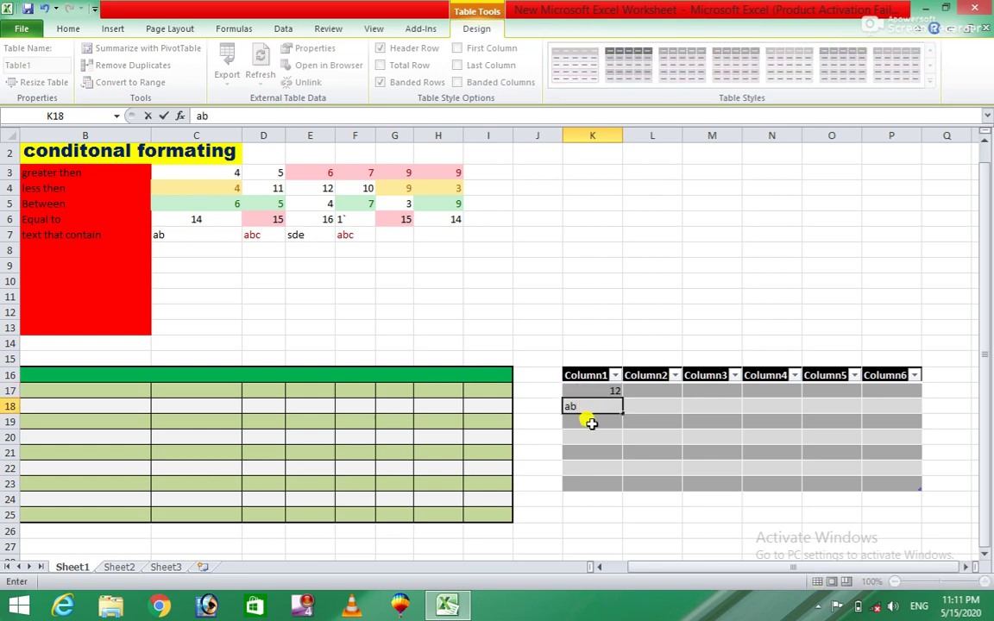
pyautogui.click(591, 422)
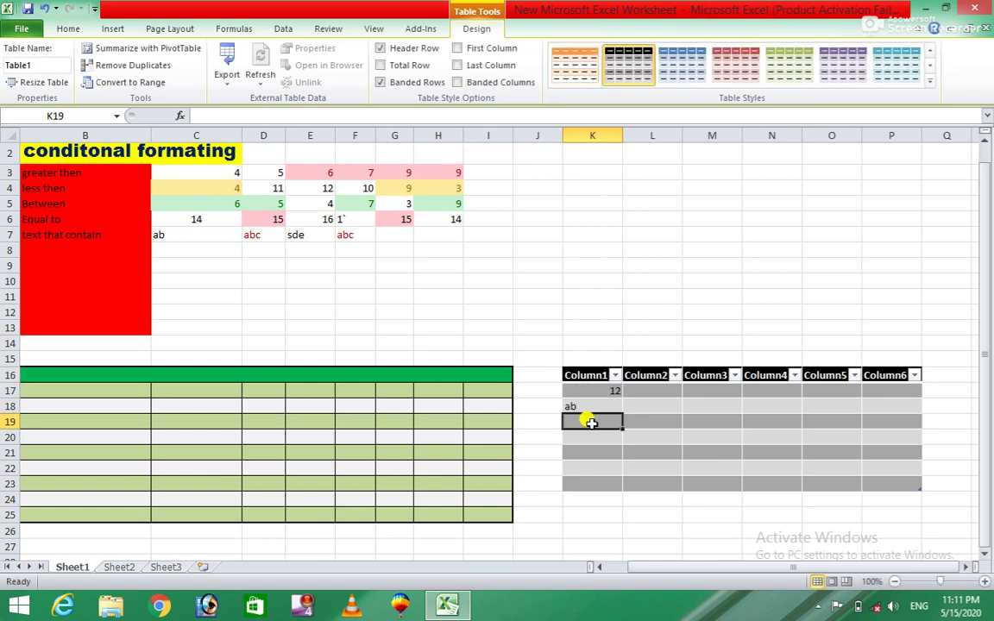
pyautogui.write('cd')
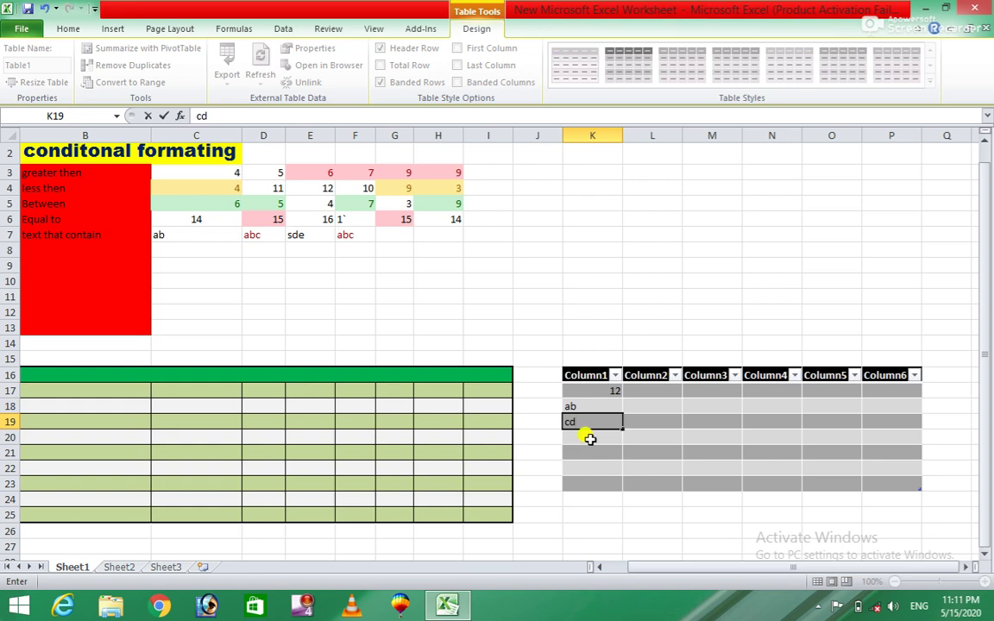
pyautogui.click(589, 439)
# - Enter 45, 12, 45 and ab into K20 to K23, finishing outside the table
pyautogui.write('45')
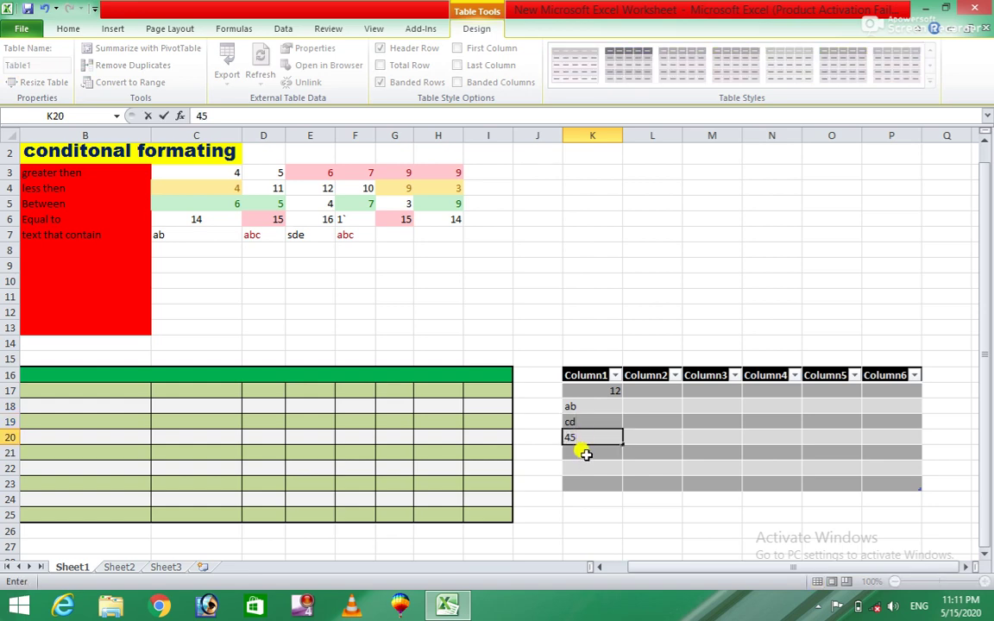
pyautogui.click(585, 454)
pyautogui.write('12')
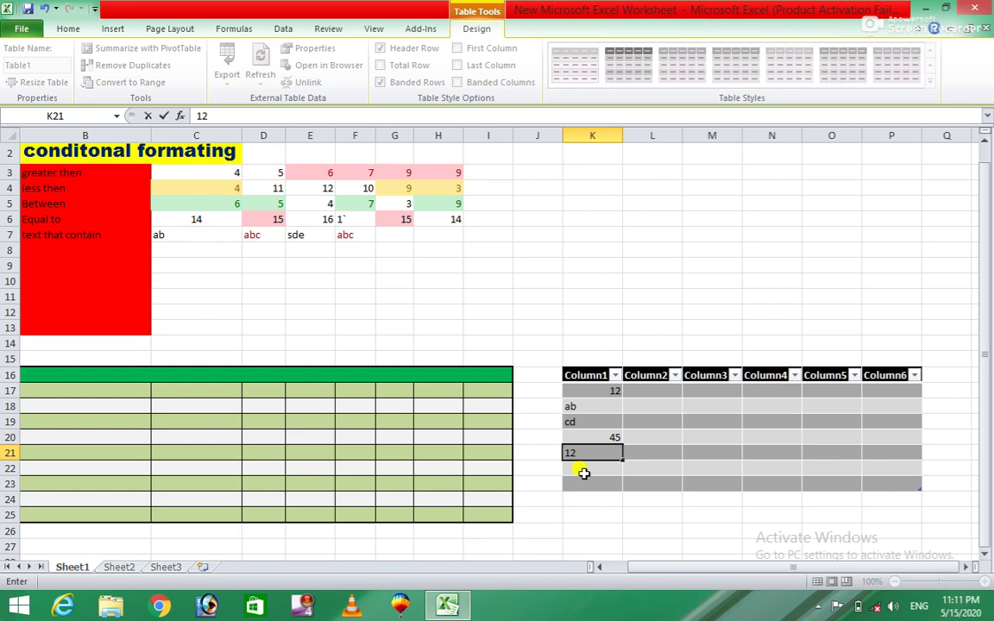
pyautogui.click(583, 468)
pyautogui.write('45')
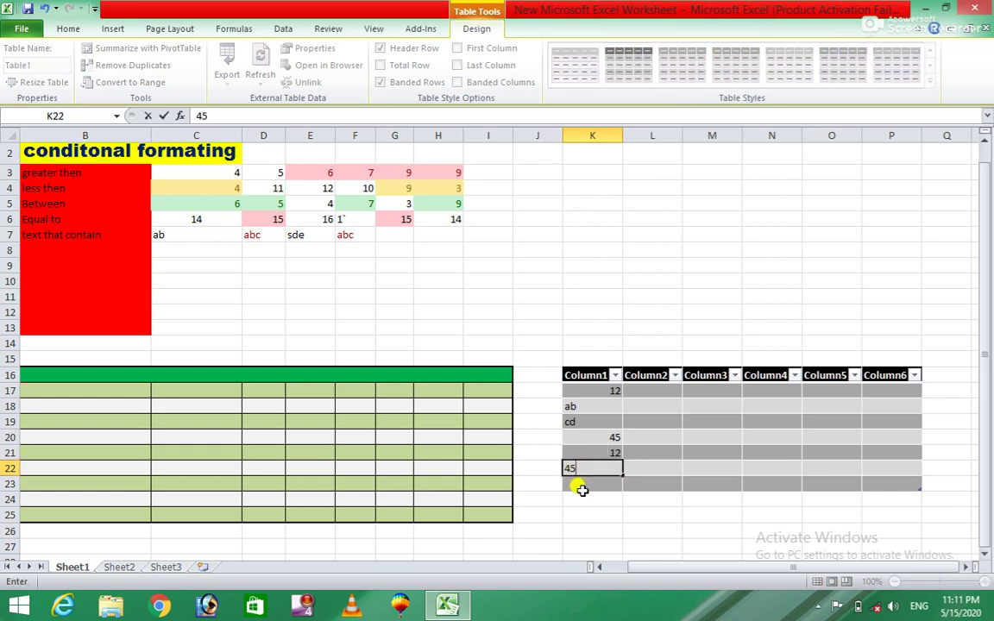
pyautogui.click(582, 490)
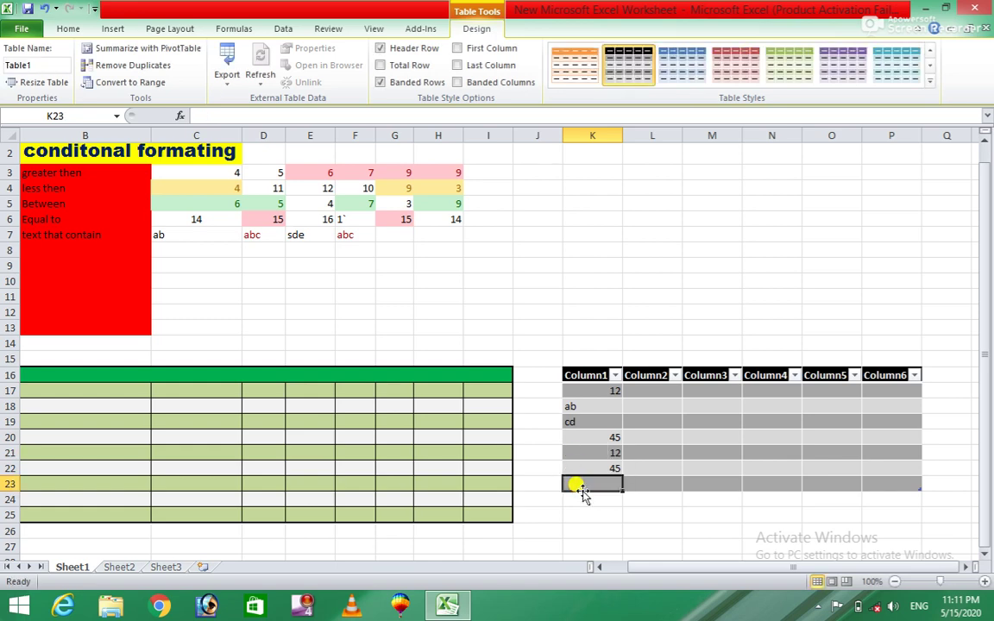
pyautogui.write('ab')
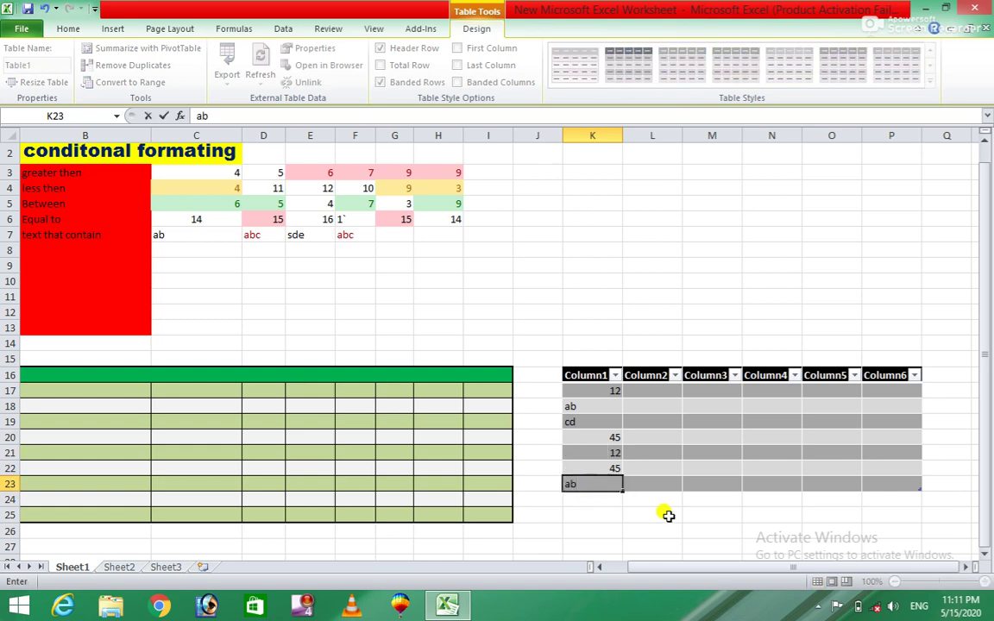
pyautogui.click(669, 514)
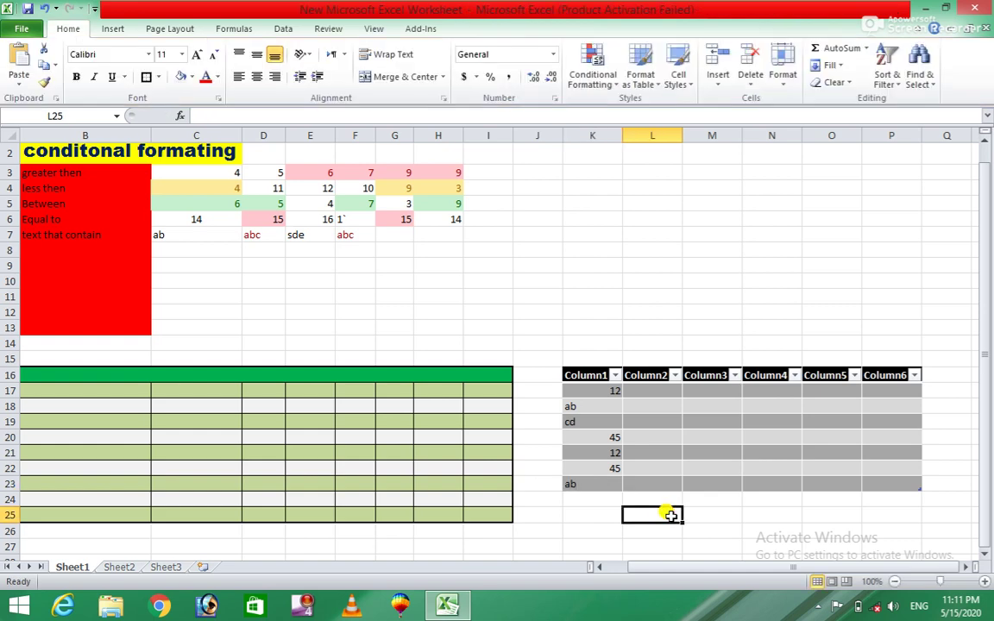
pyautogui.click(615, 375)
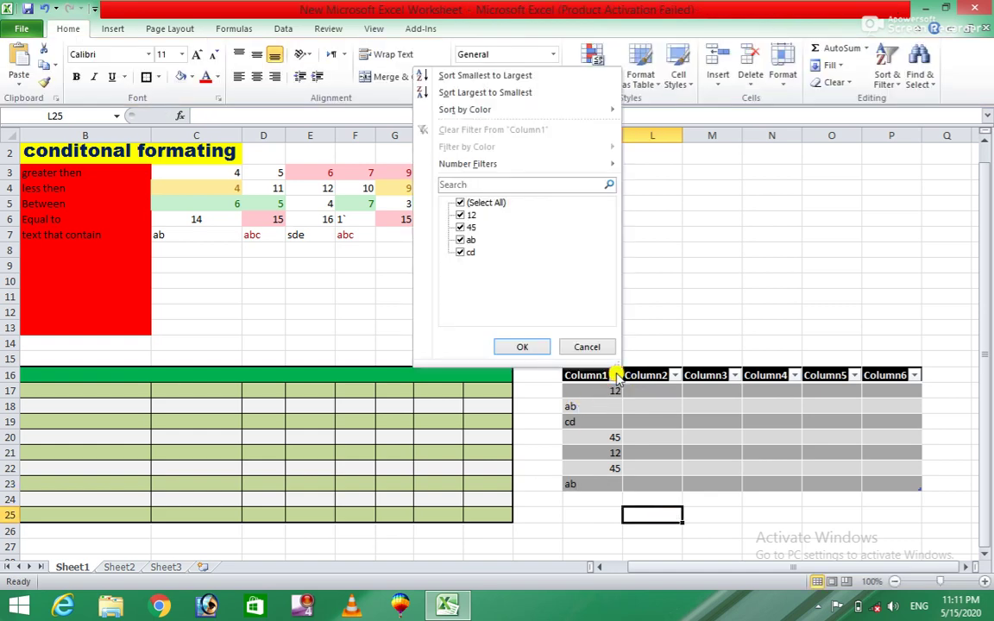
pyautogui.click(459, 203)
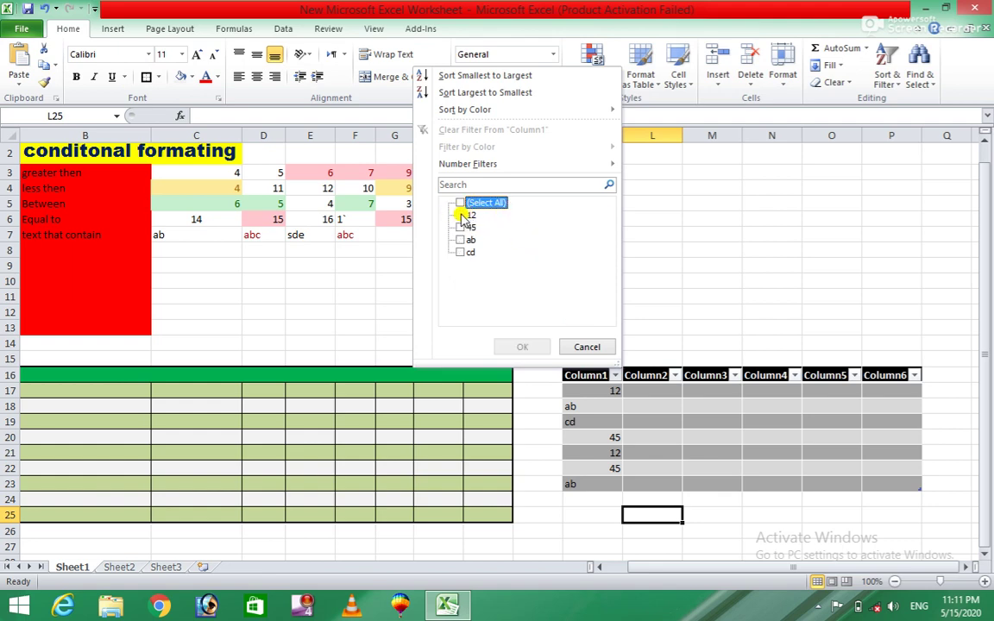
pyautogui.click(460, 215)
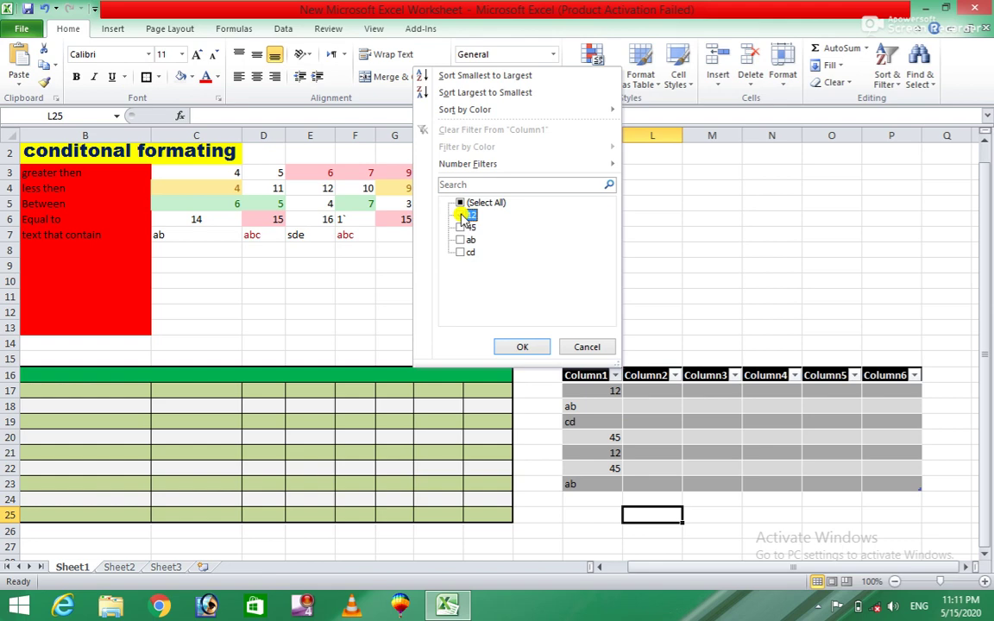
pyautogui.click(519, 345)
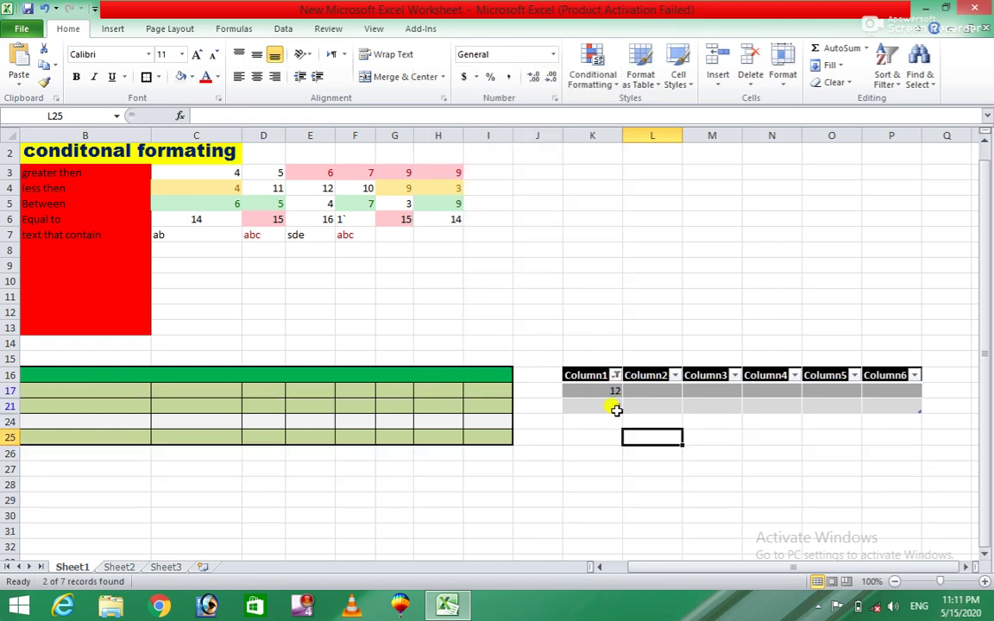
pyautogui.click(615, 382)
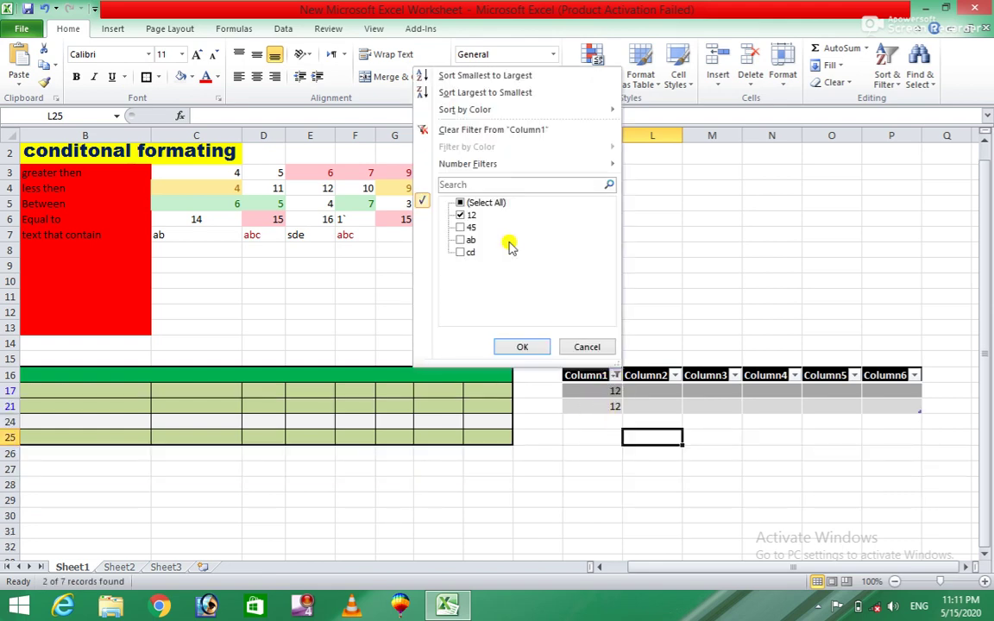
pyautogui.click(460, 215)
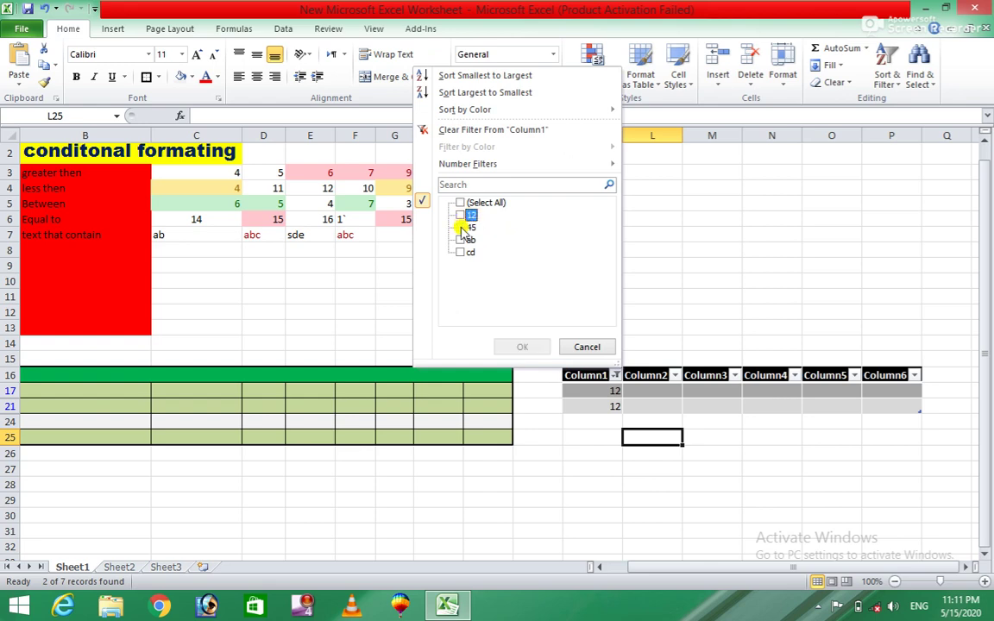
pyautogui.click(459, 226)
pyautogui.click(521, 345)
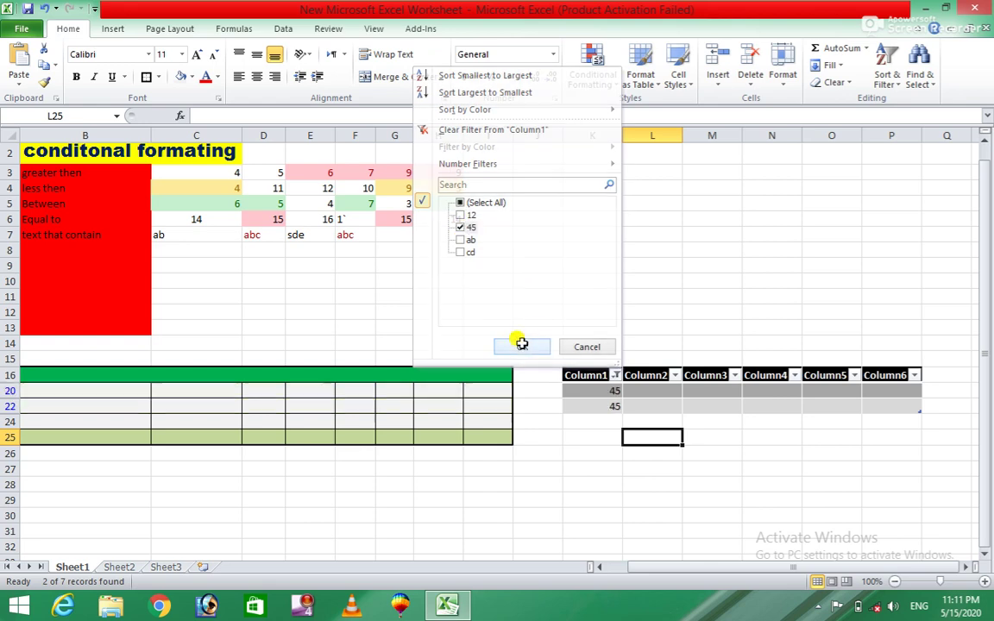
pyautogui.click(614, 376)
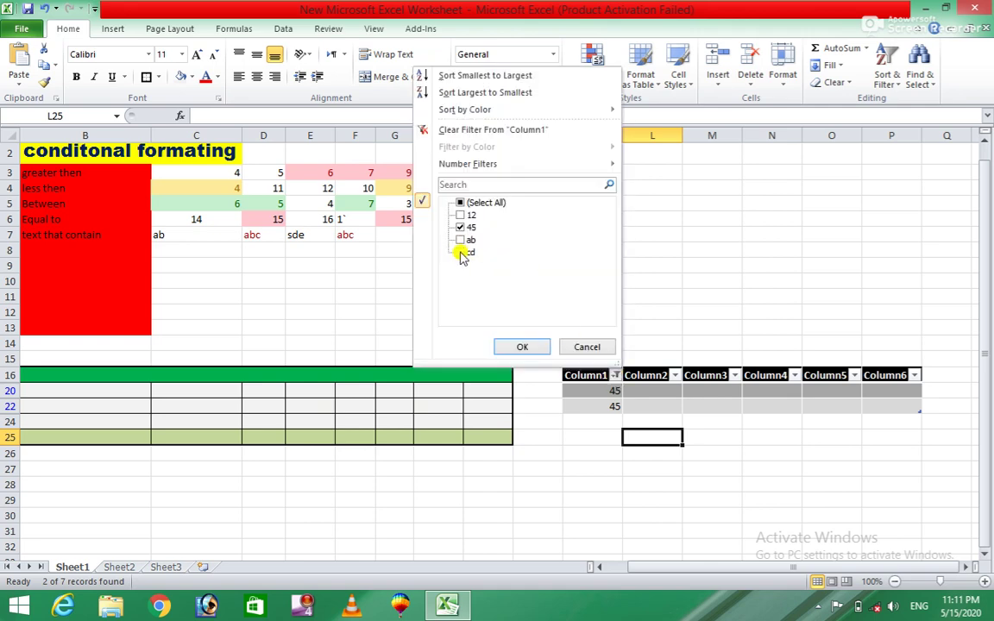
pyautogui.click(461, 253)
pyautogui.click(521, 347)
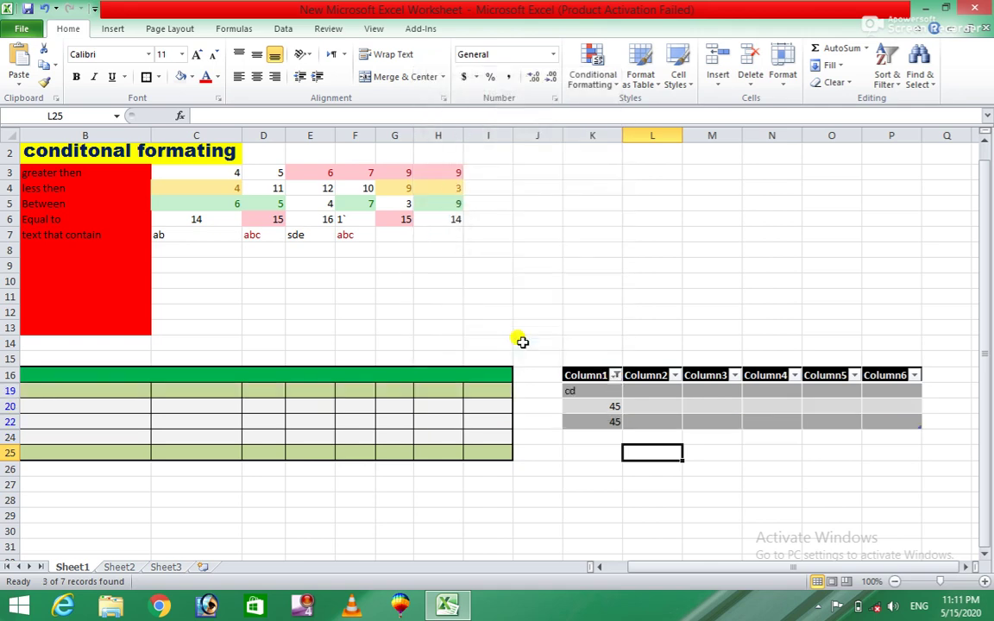
pyautogui.click(612, 376)
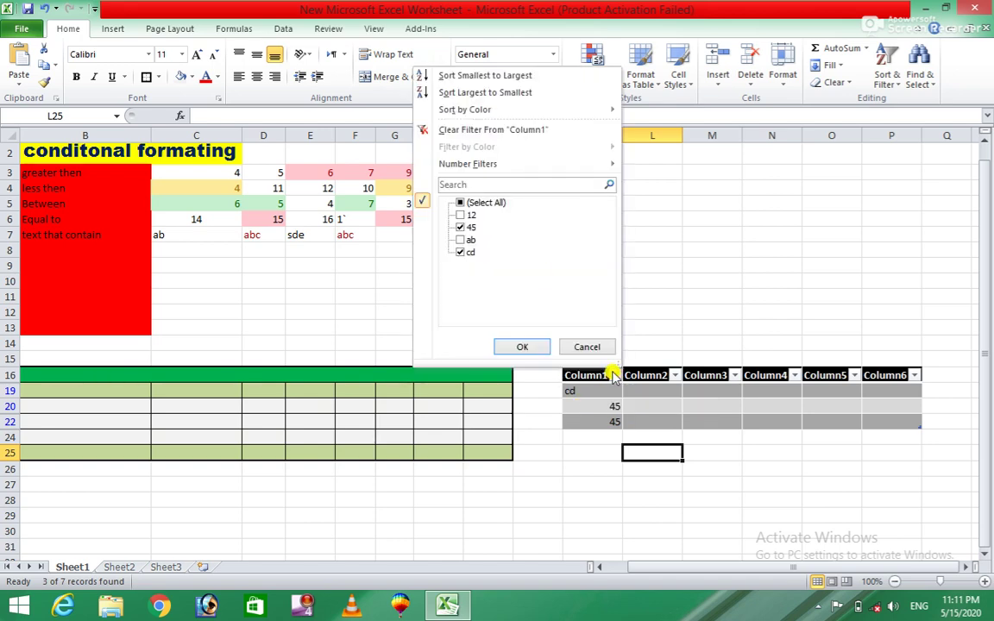
pyautogui.click(460, 215)
pyautogui.click(460, 239)
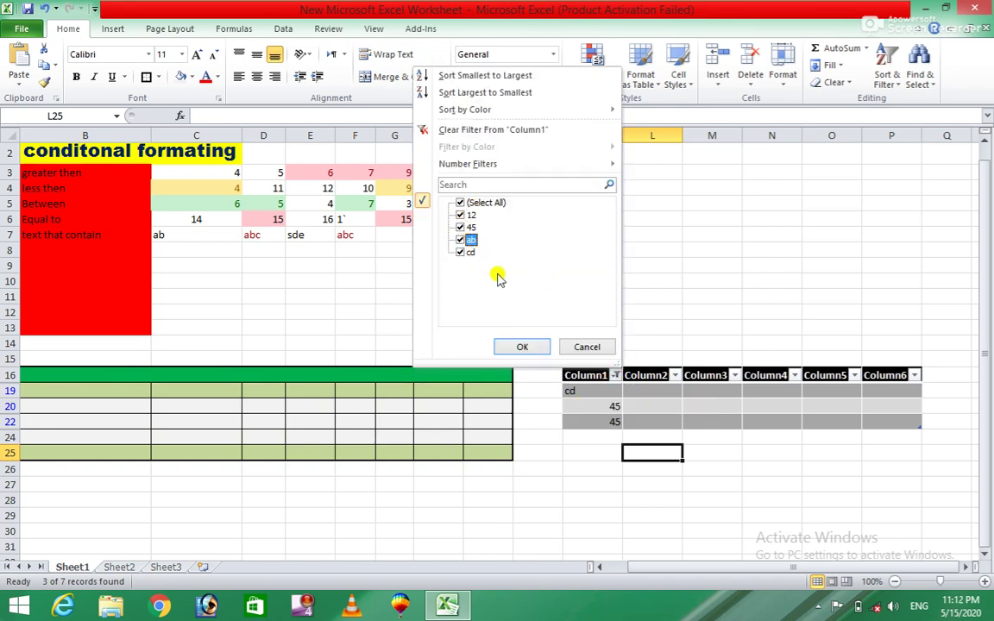
pyautogui.click(518, 347)
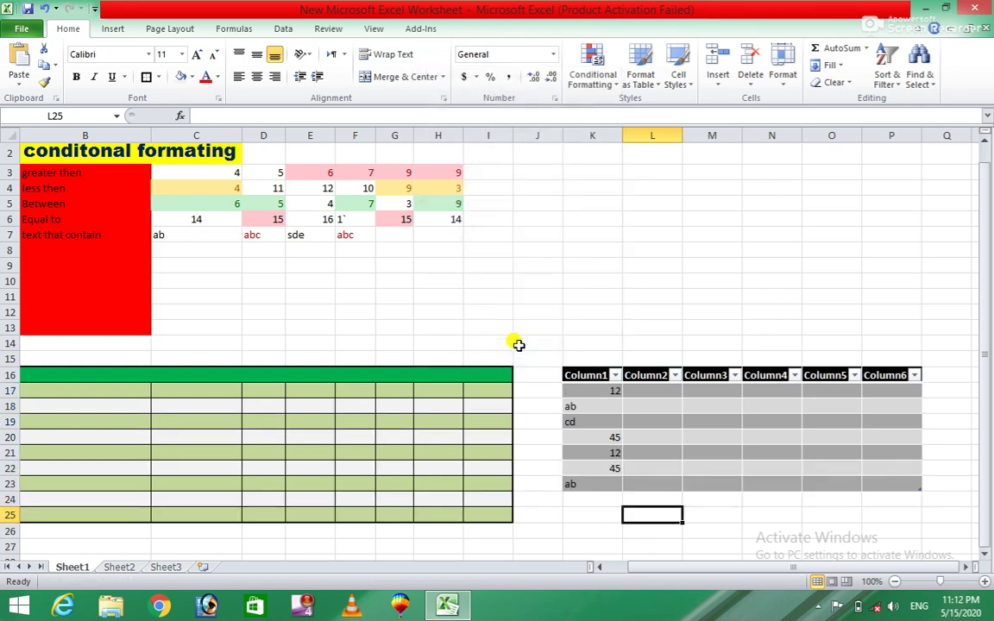
# - Replace headers Column1, Column2, Column3 in K16:M16 with list, name and father name
pyautogui.click(576, 374)
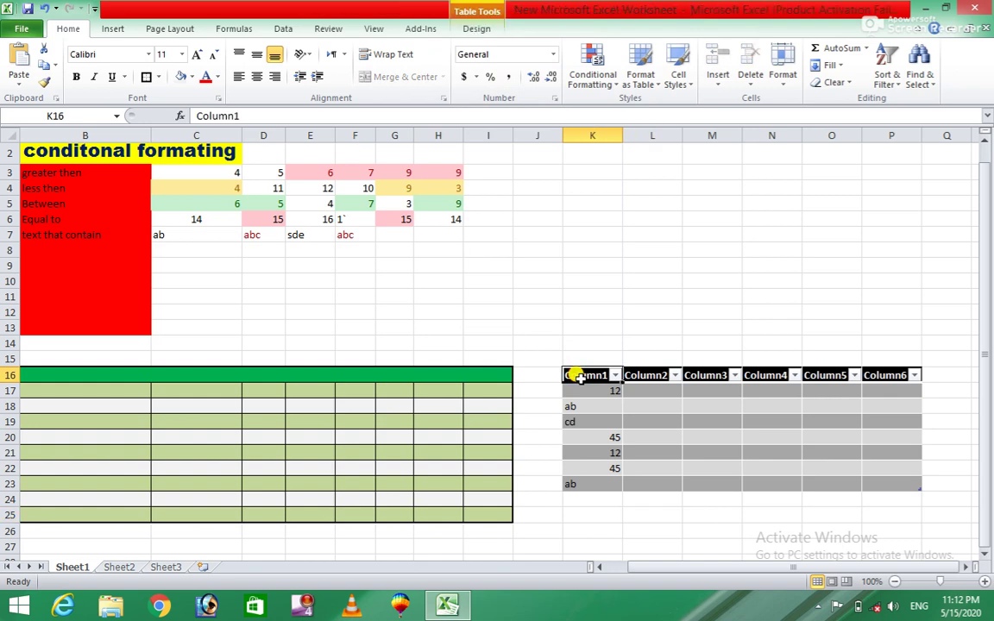
pyautogui.moveTo(250, 115); pyautogui.dragTo(197, 116)
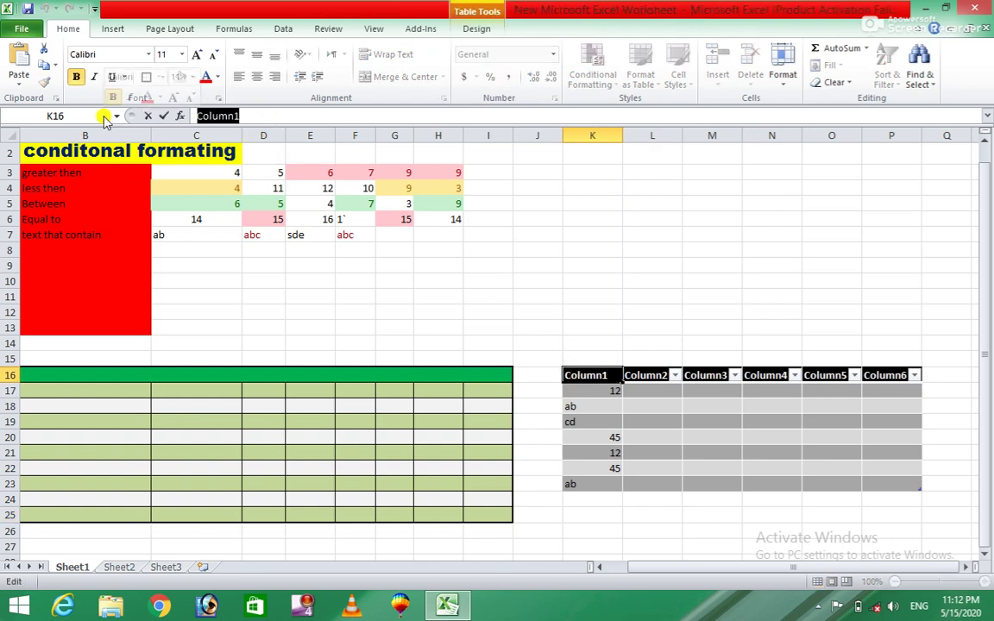
pyautogui.write('list')
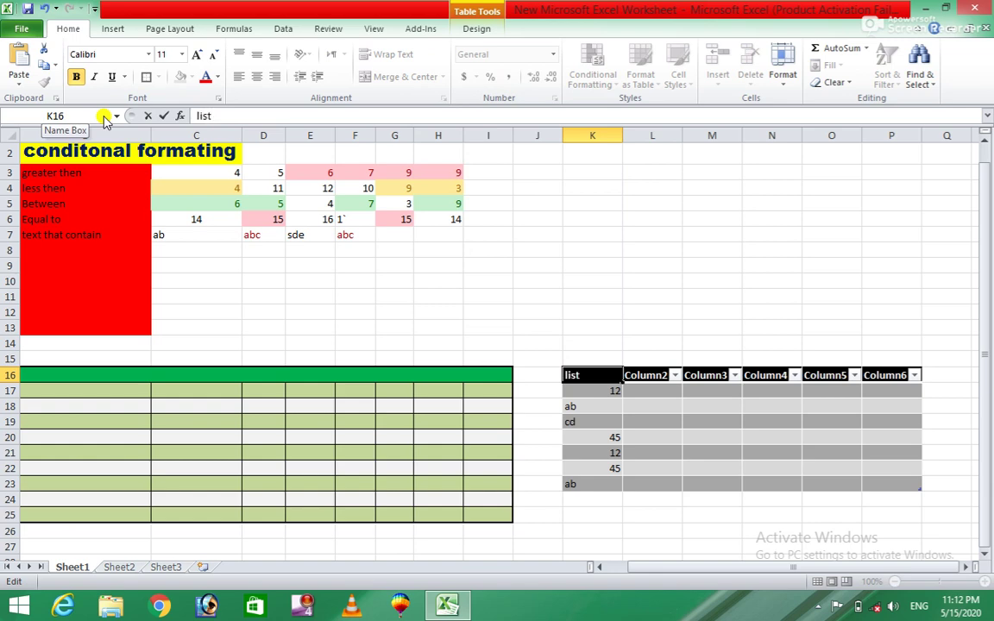
pyautogui.click(645, 376)
pyautogui.moveTo(250, 115); pyautogui.dragTo(195, 116)
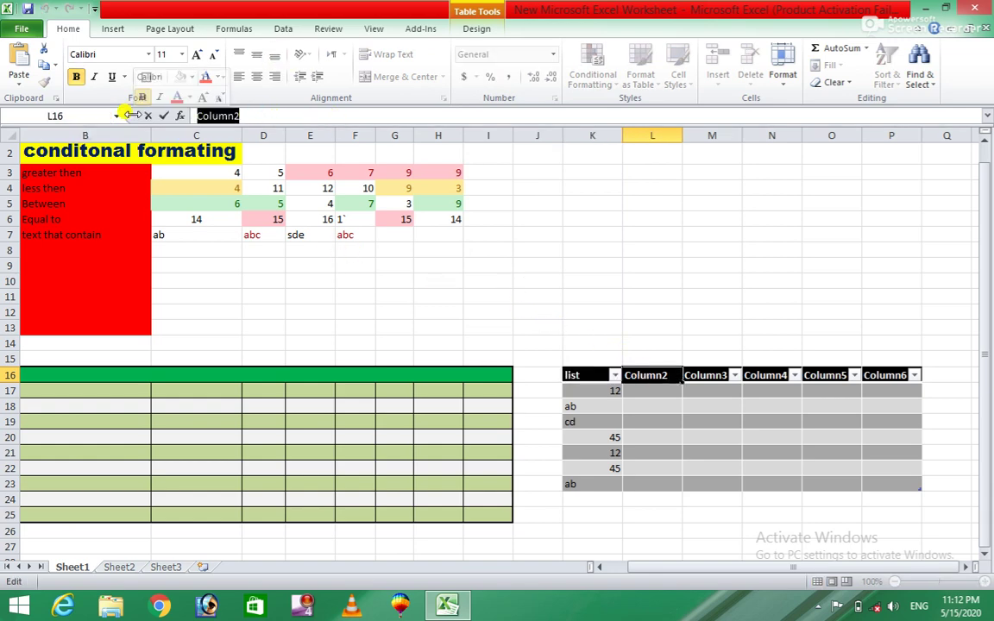
pyautogui.write('name')
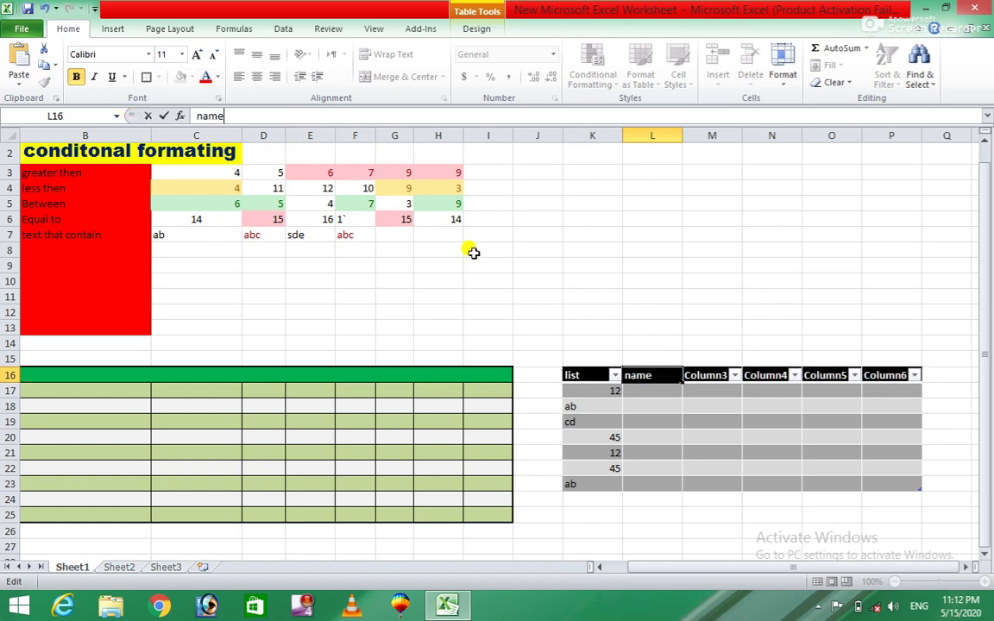
pyautogui.click(691, 374)
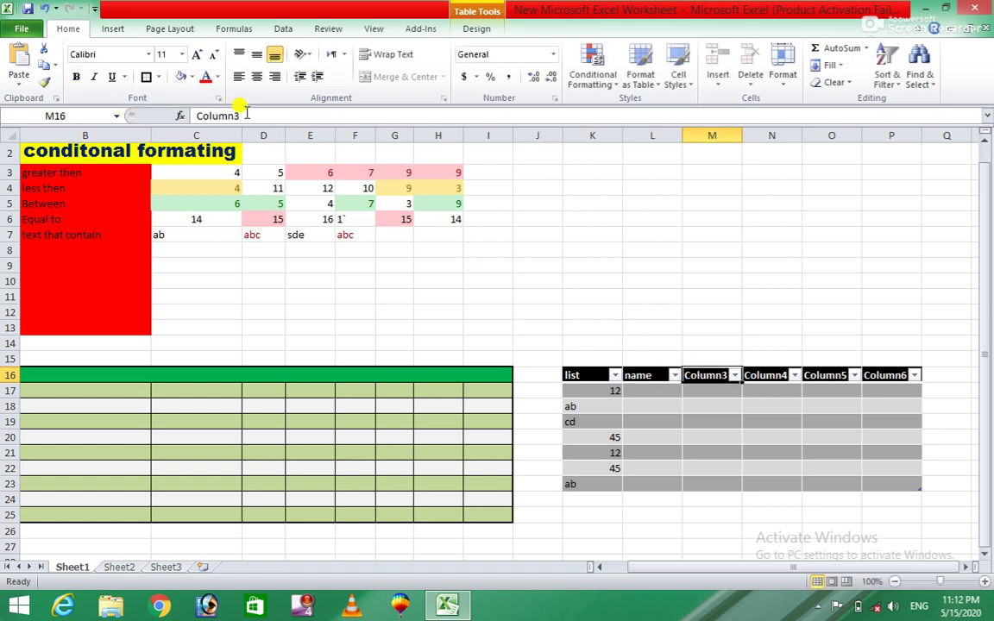
pyautogui.moveTo(245, 112); pyautogui.dragTo(177, 114)
pyautogui.write('fat')
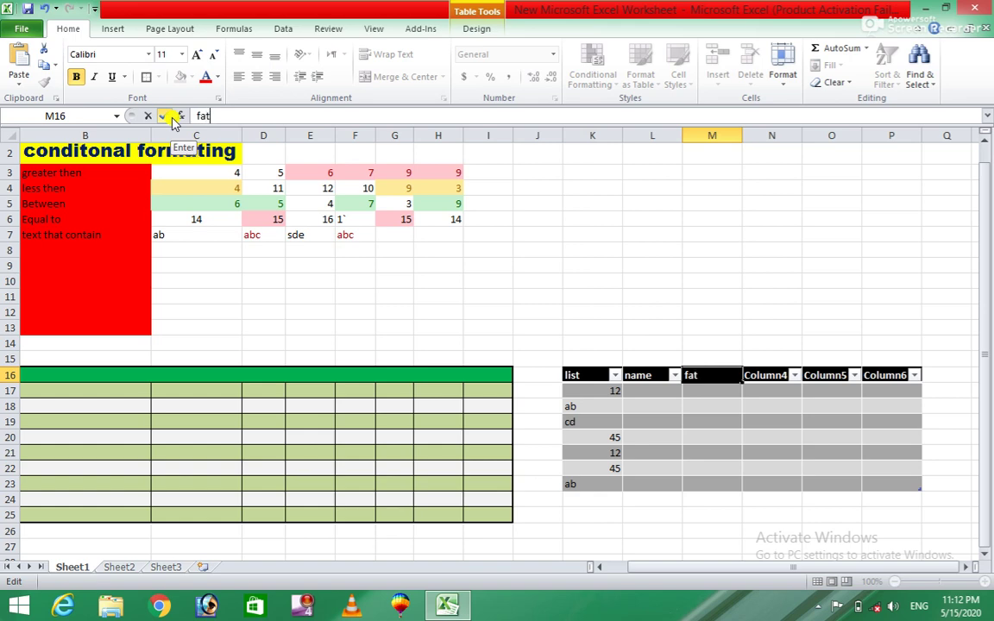
pyautogui.write('her name')
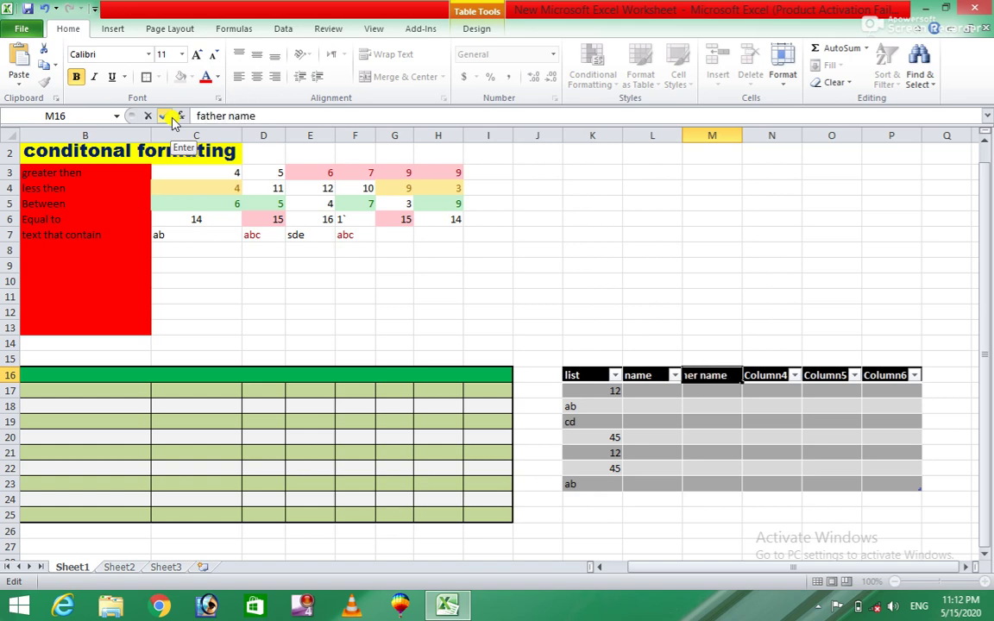
pyautogui.click(599, 239)
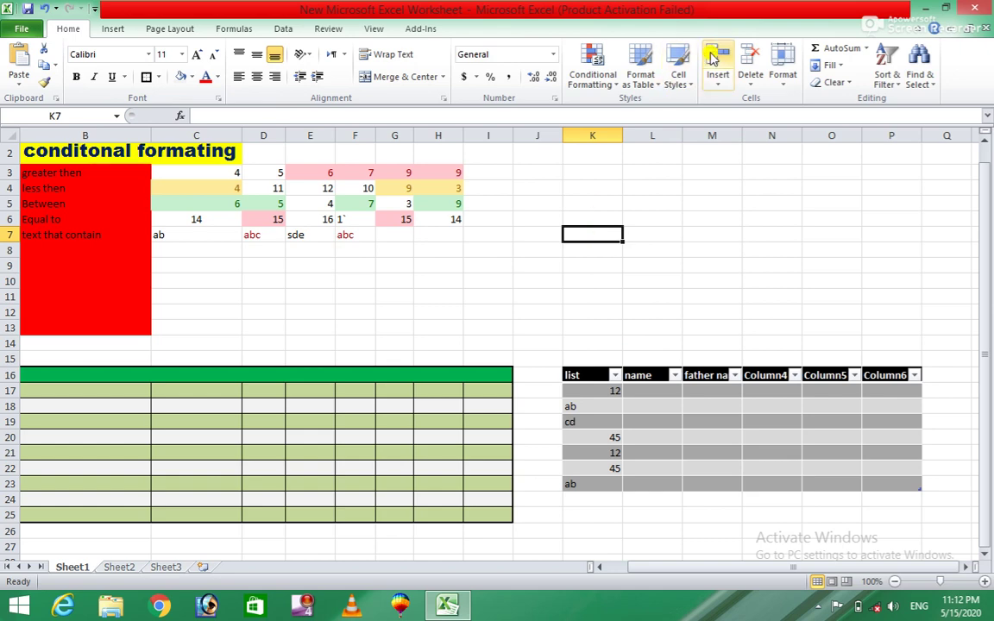
pyautogui.click(655, 88)
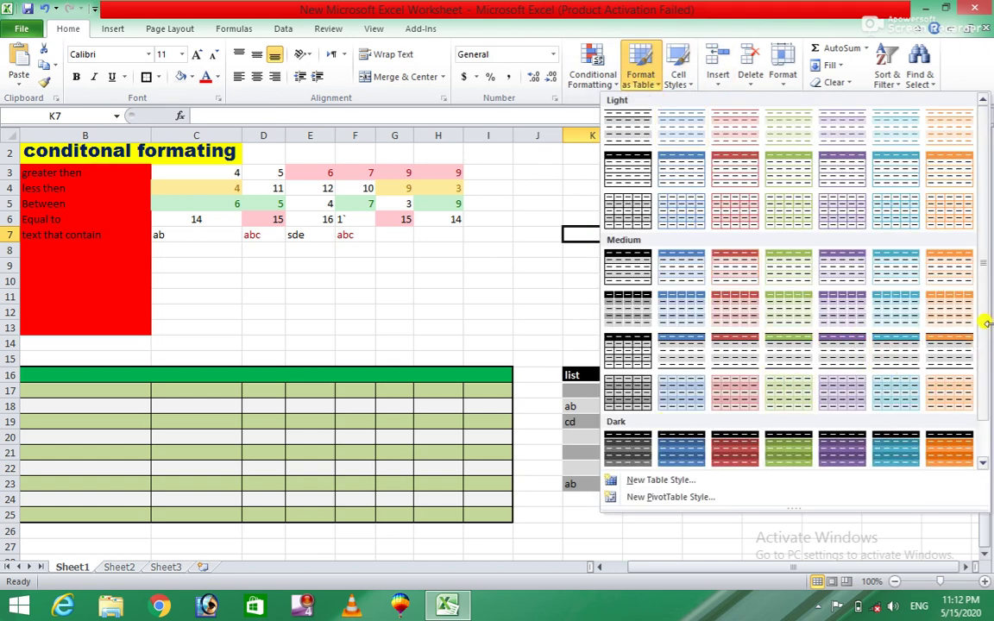
pyautogui.press('Escape')
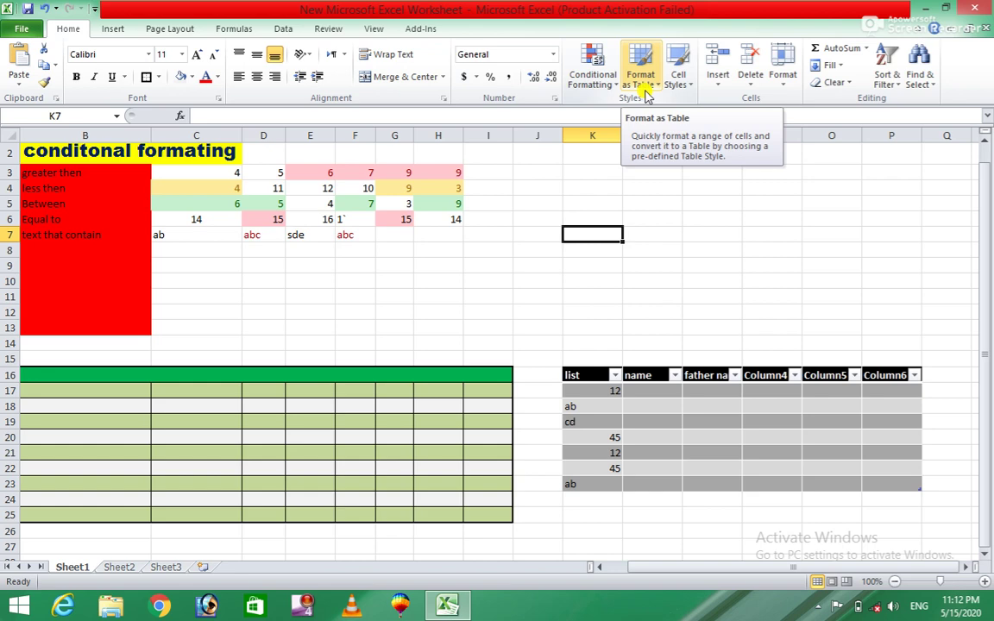
pyautogui.click(686, 91)
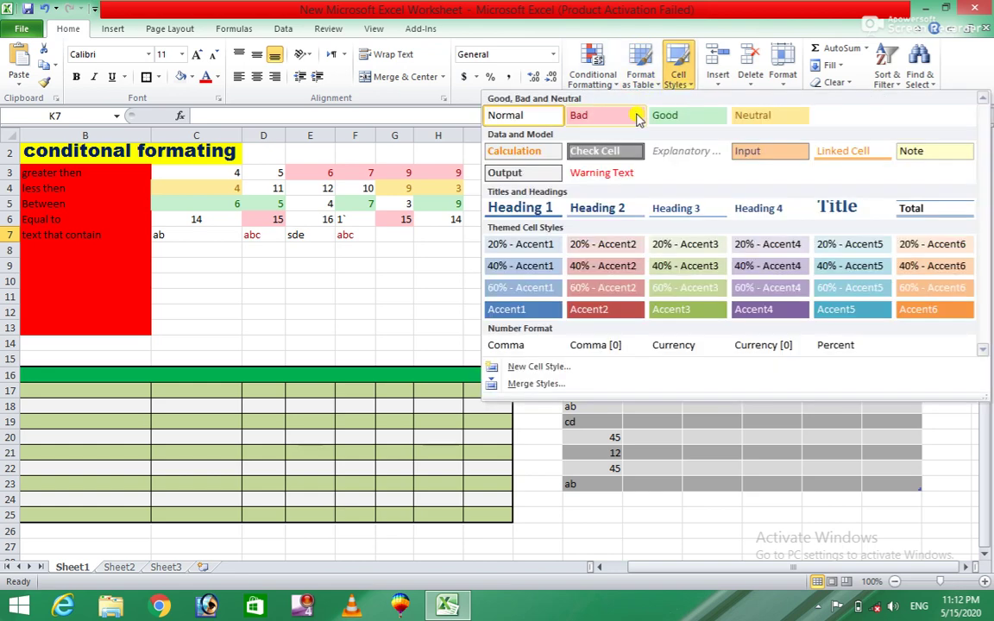
pyautogui.click(295, 319)
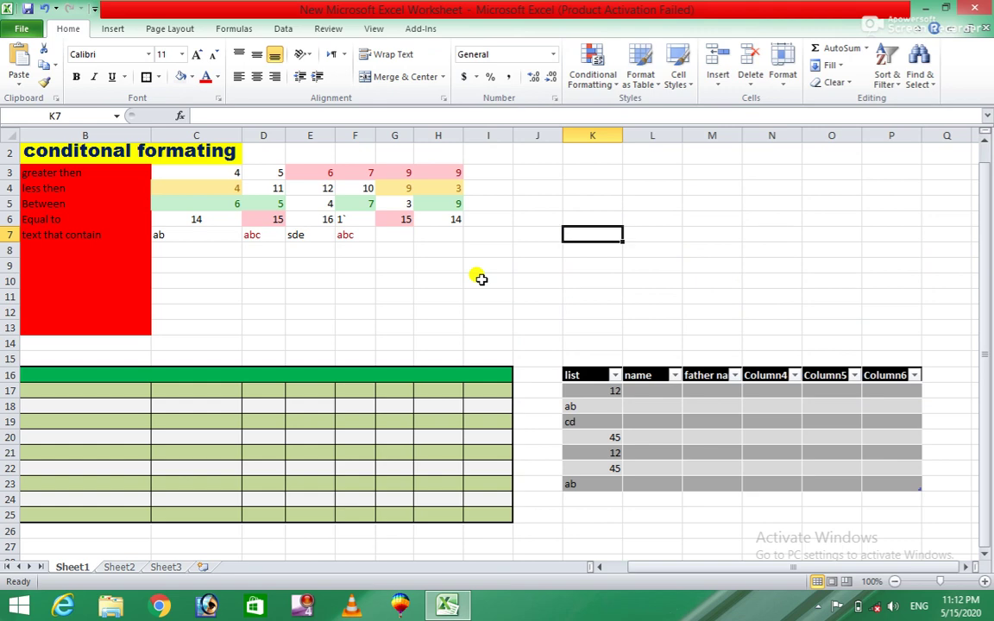